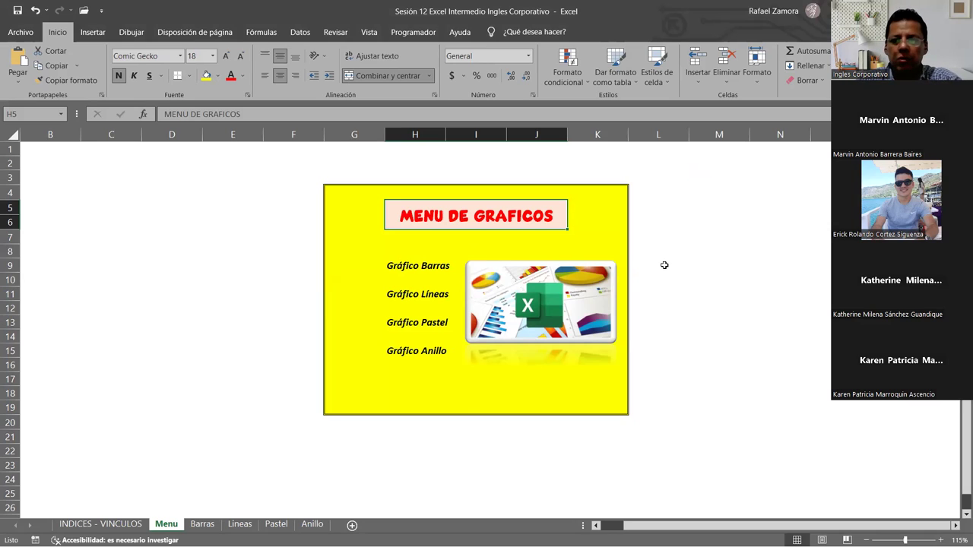
click(662, 262)
click(482, 220)
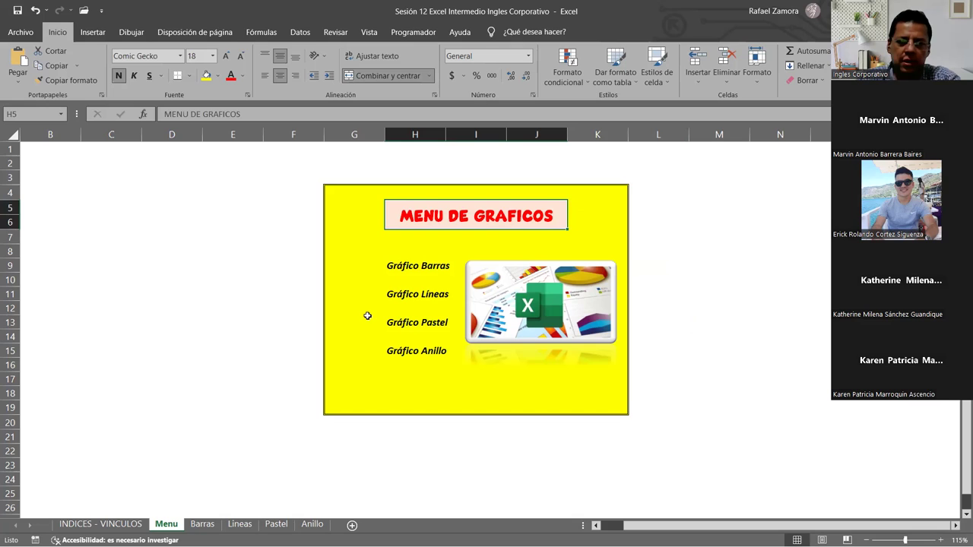
click(415, 261)
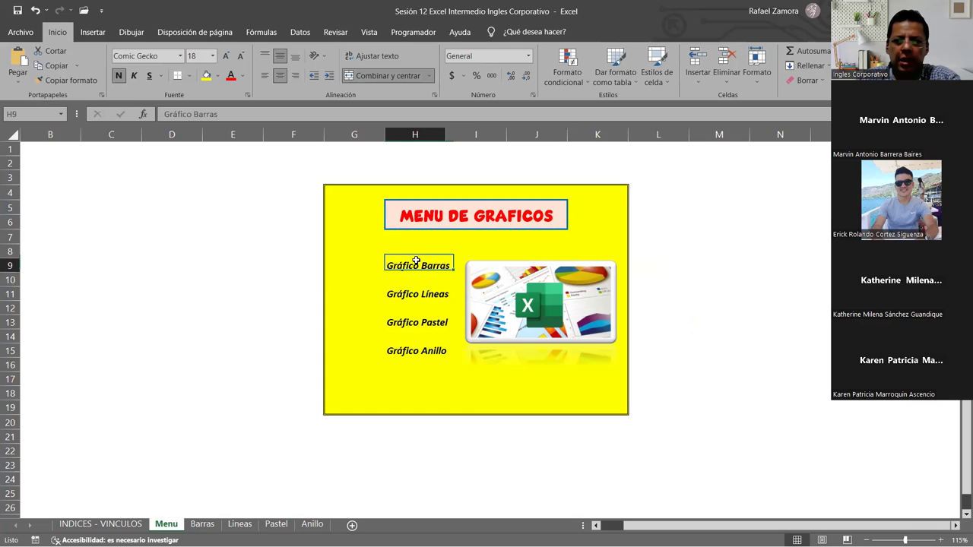
click(404, 294)
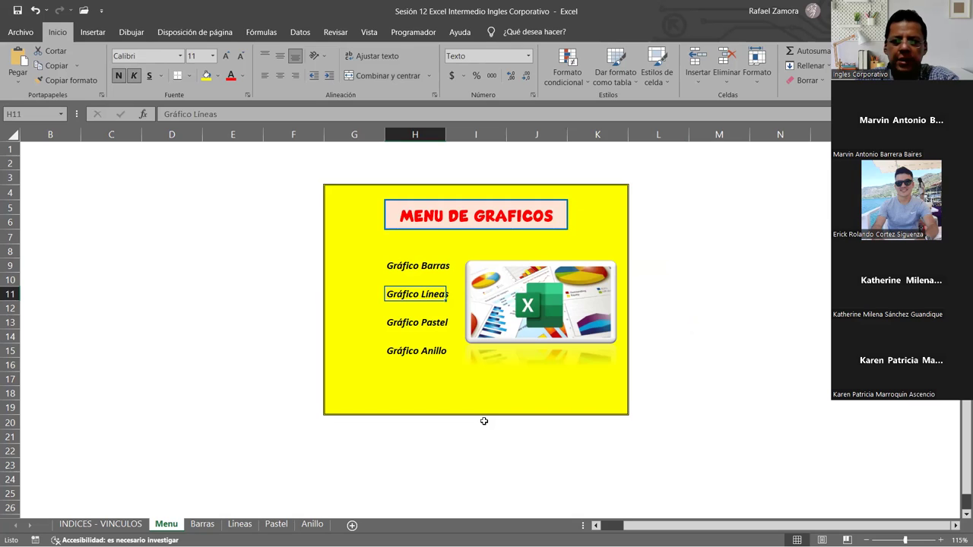
click(483, 421)
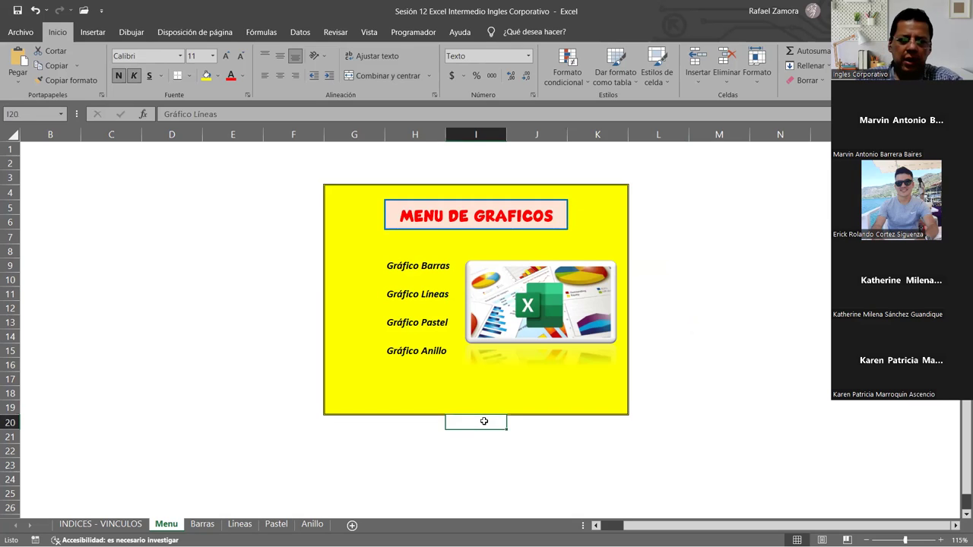
key(ctrl+z)
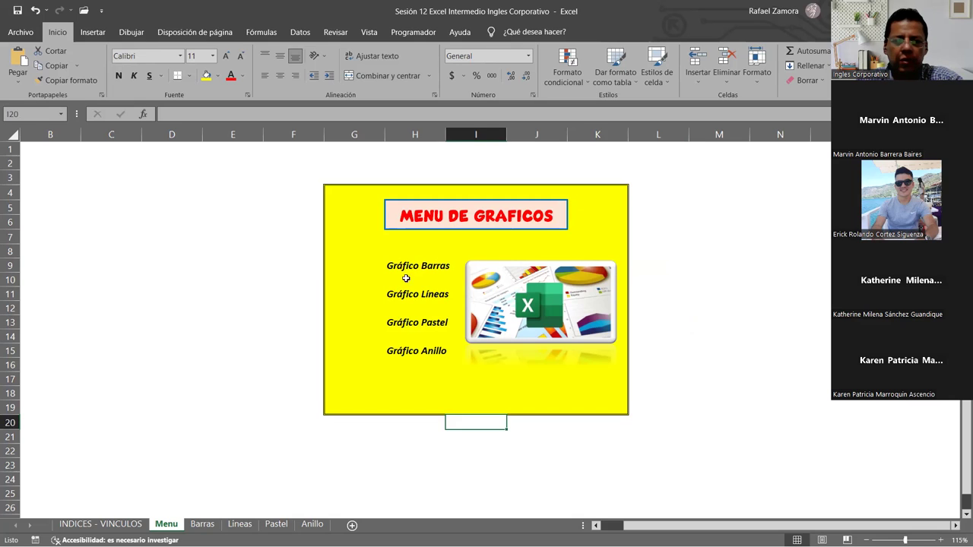
Examine the example data and charts on the Barras, Líneas, Pastel and Anillo sheets, and return to the Menu sheet.
click(199, 524)
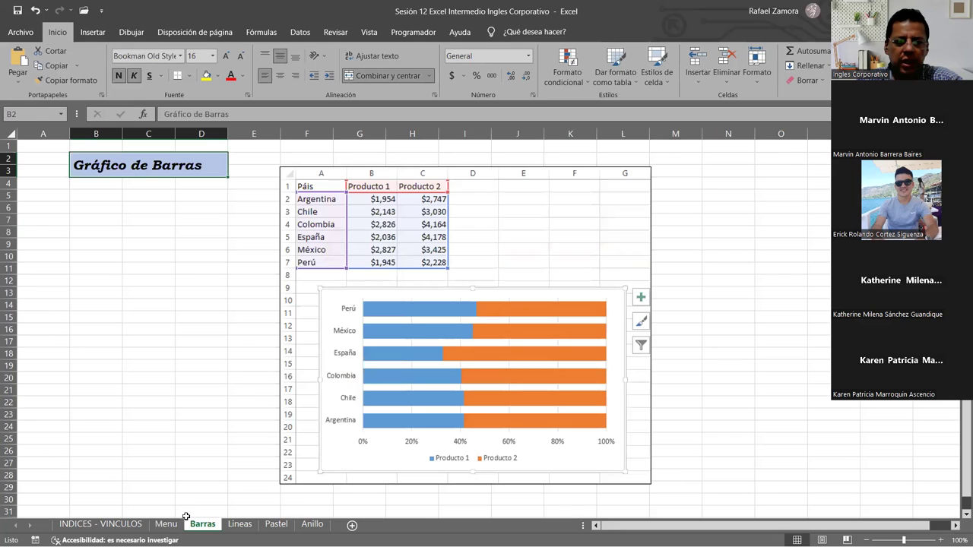
click(240, 524)
click(276, 524)
click(305, 525)
click(206, 524)
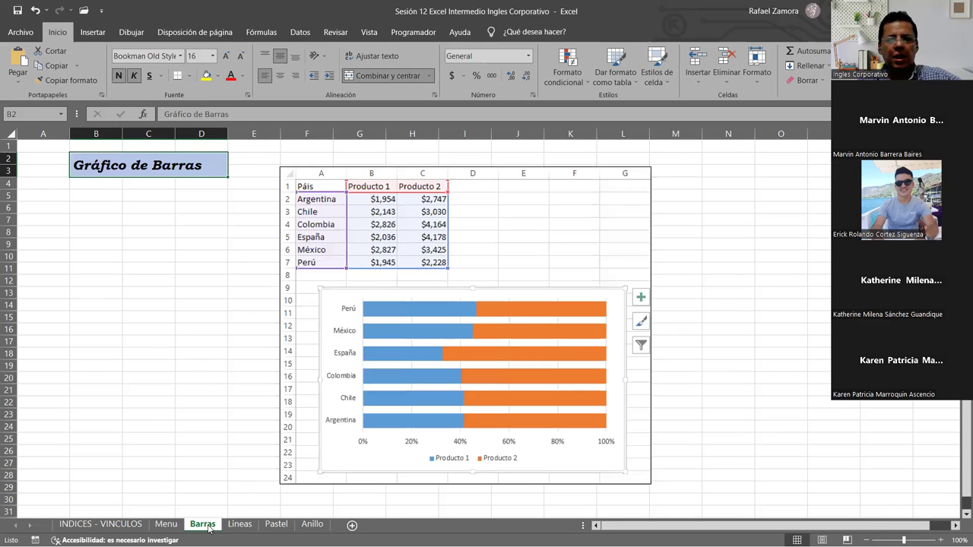
click(240, 524)
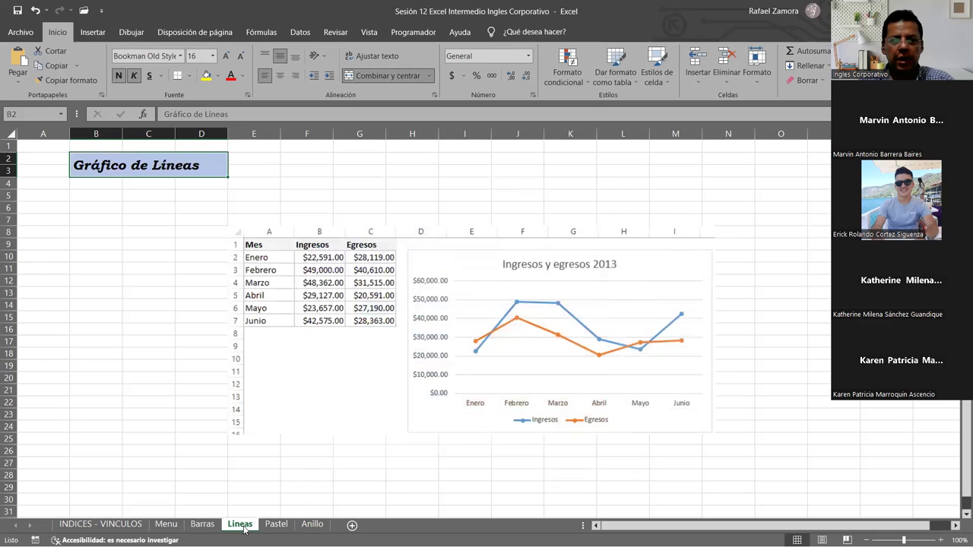
click(274, 524)
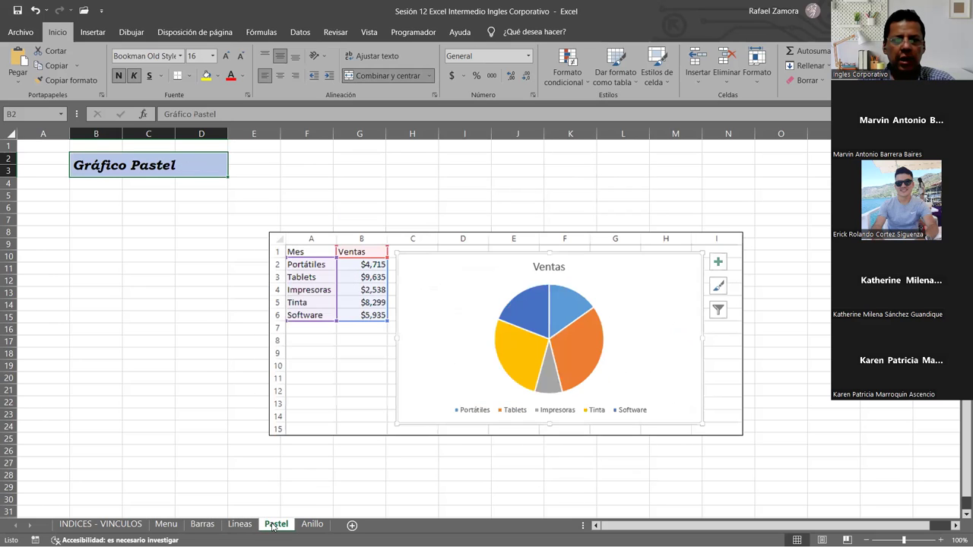
click(312, 525)
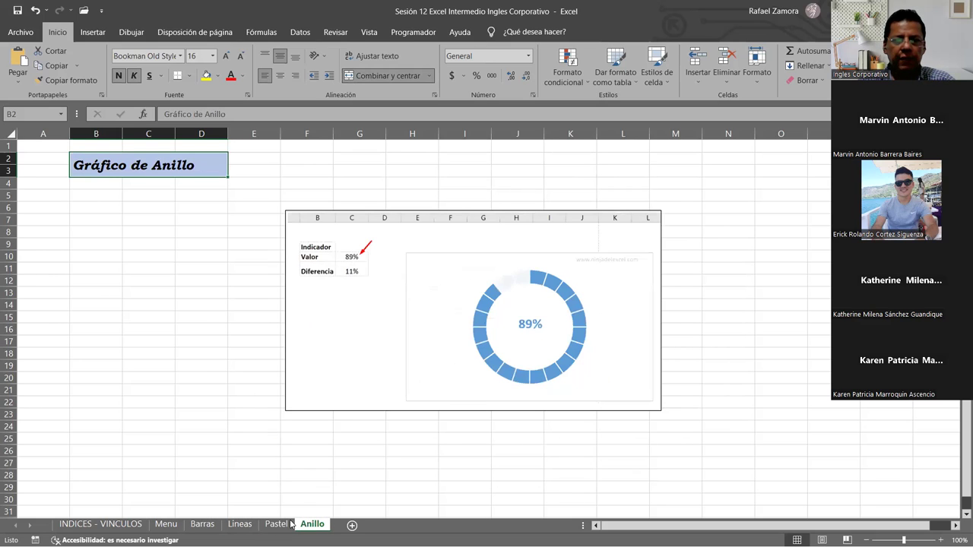
click(166, 524)
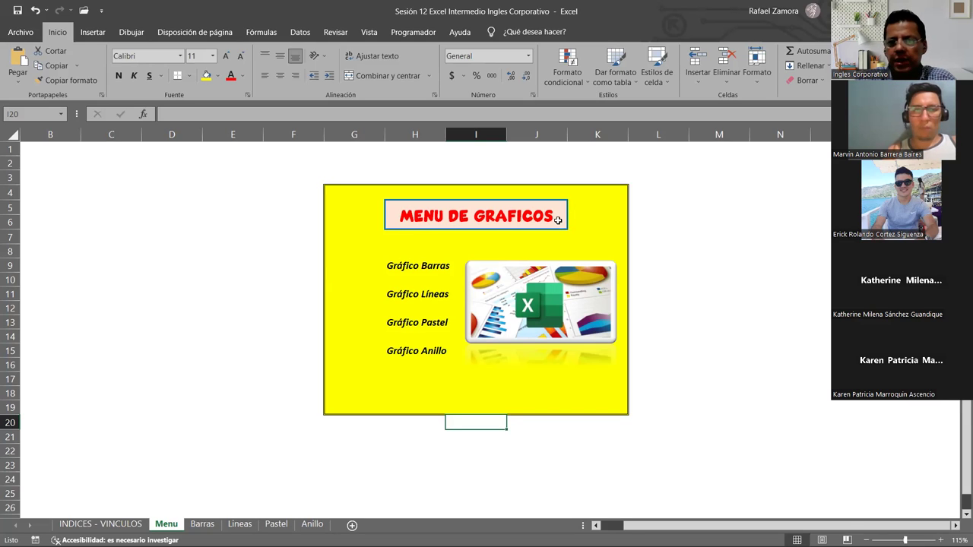
click(495, 220)
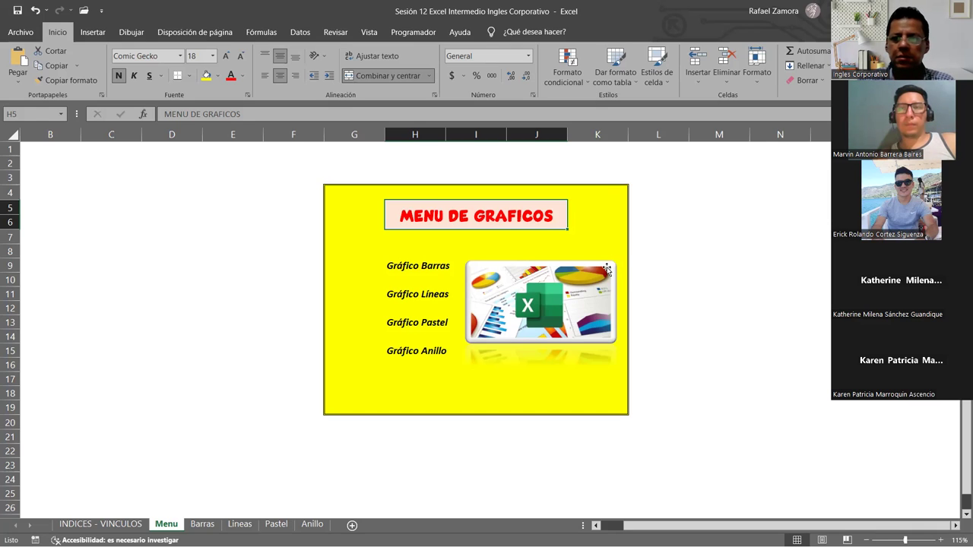
click(683, 280)
click(535, 221)
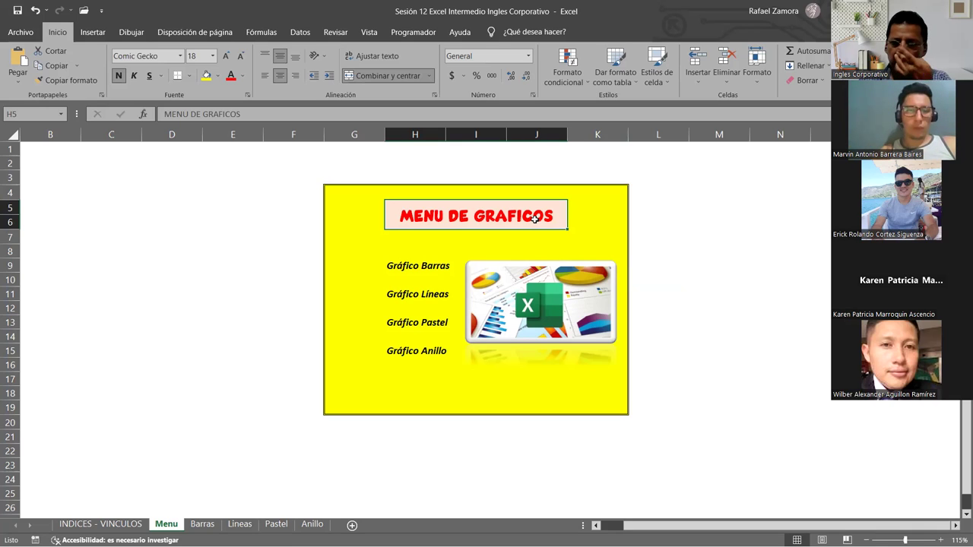
click(731, 225)
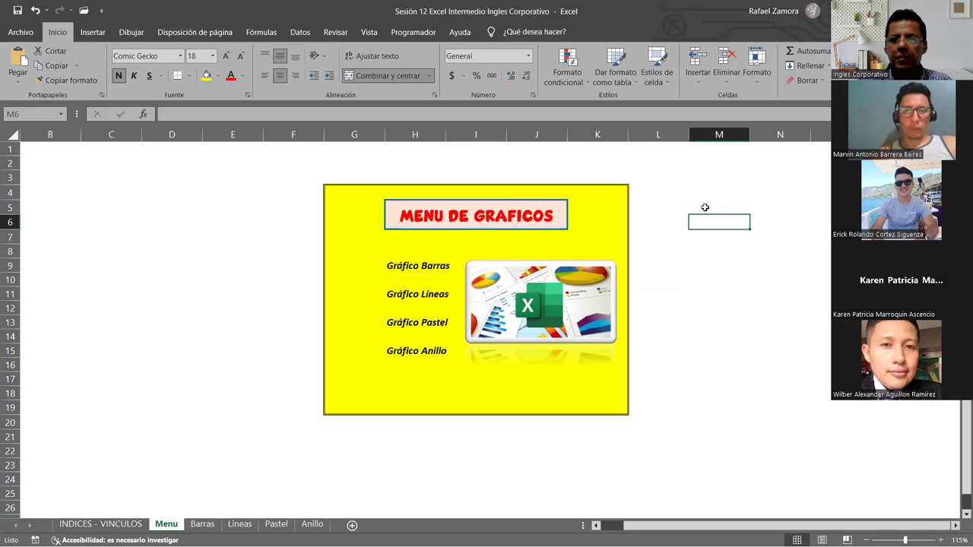
click(471, 224)
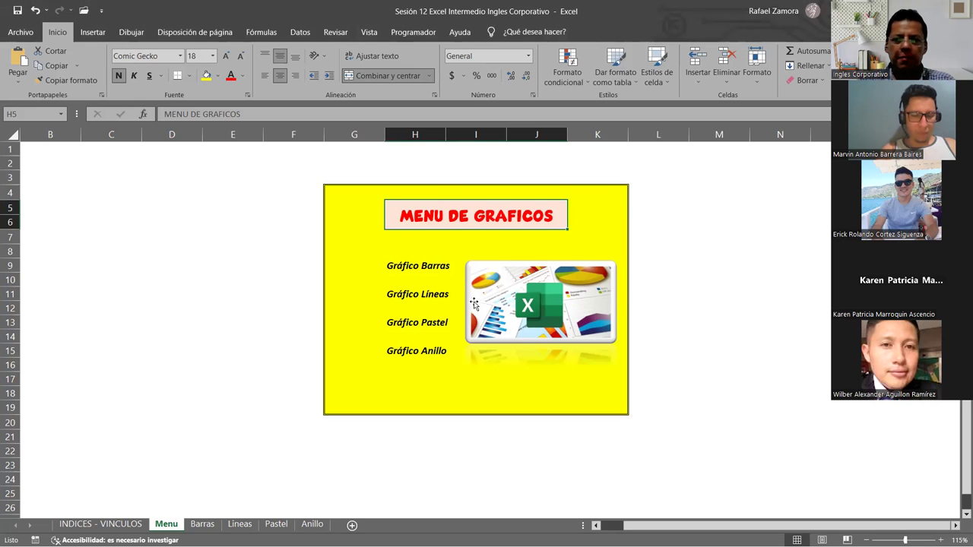
Move the reference picture on the Barras sheet over to columns L and beyond, clearing the area below the title.
click(216, 522)
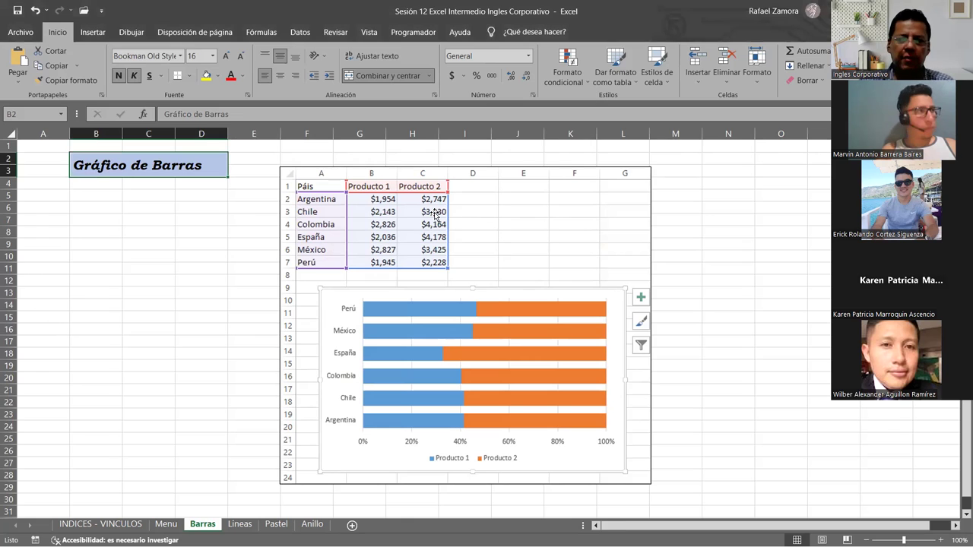
drag(383, 221, 628, 220)
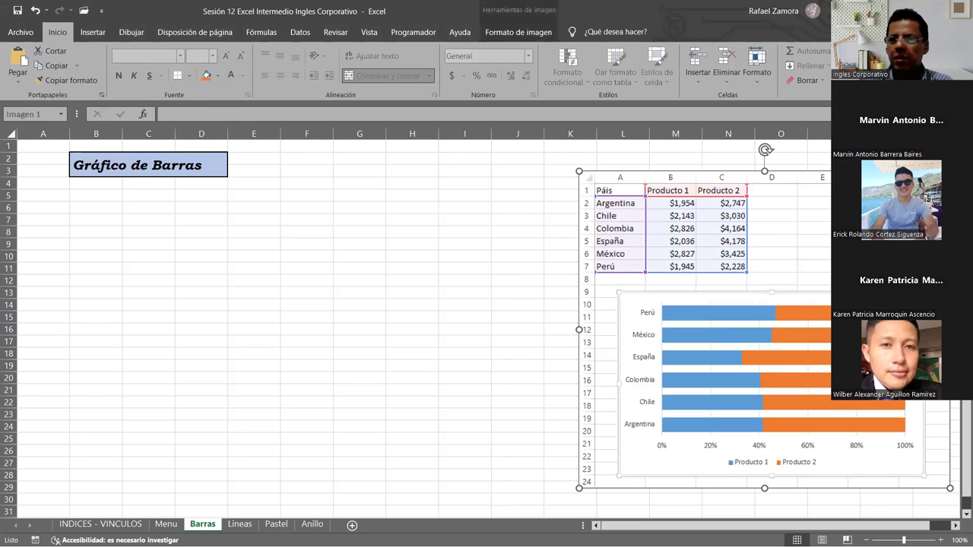
drag(753, 182, 801, 169)
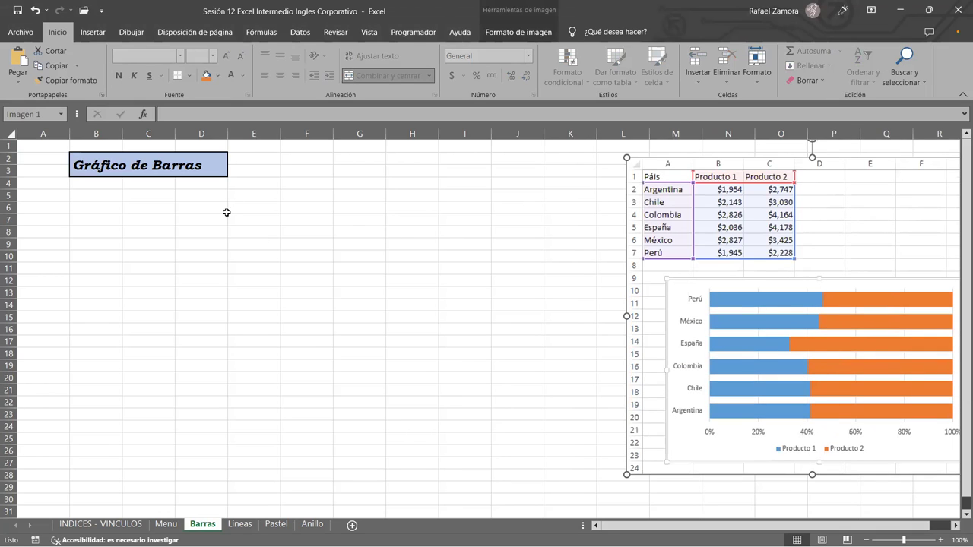
Enter the header Pais in cell B5 and list Argentina, Chile and Colombia in the cells below it.
click(96, 193)
text(Pais)
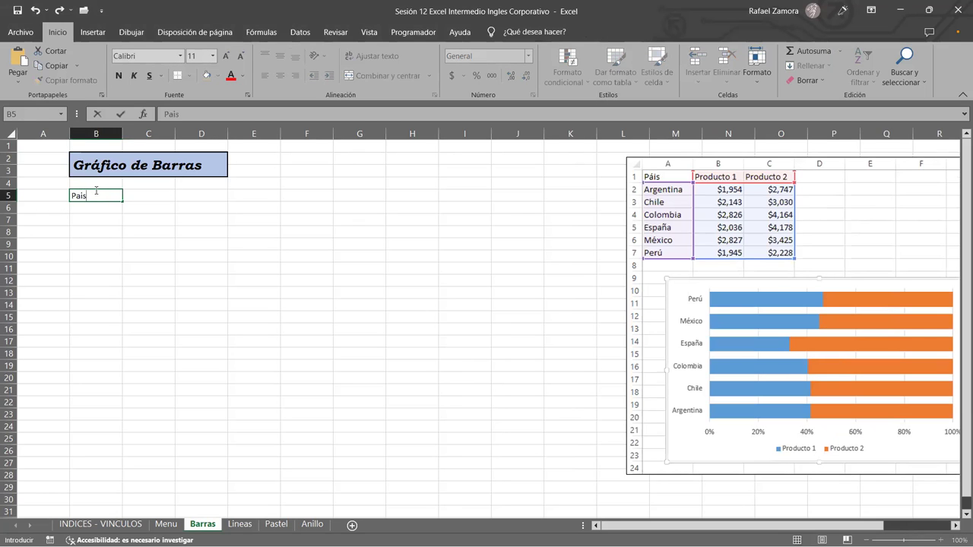
key(Return)
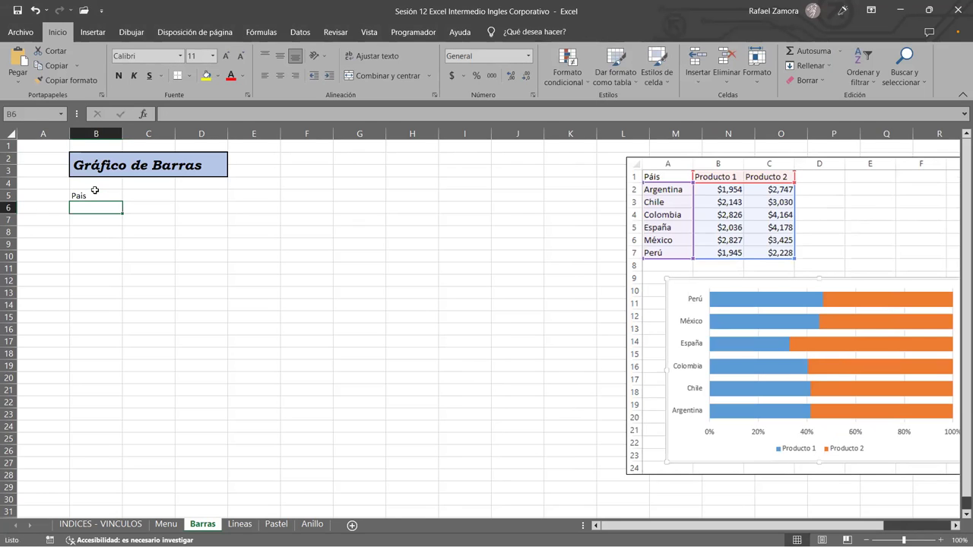
text(Ar)
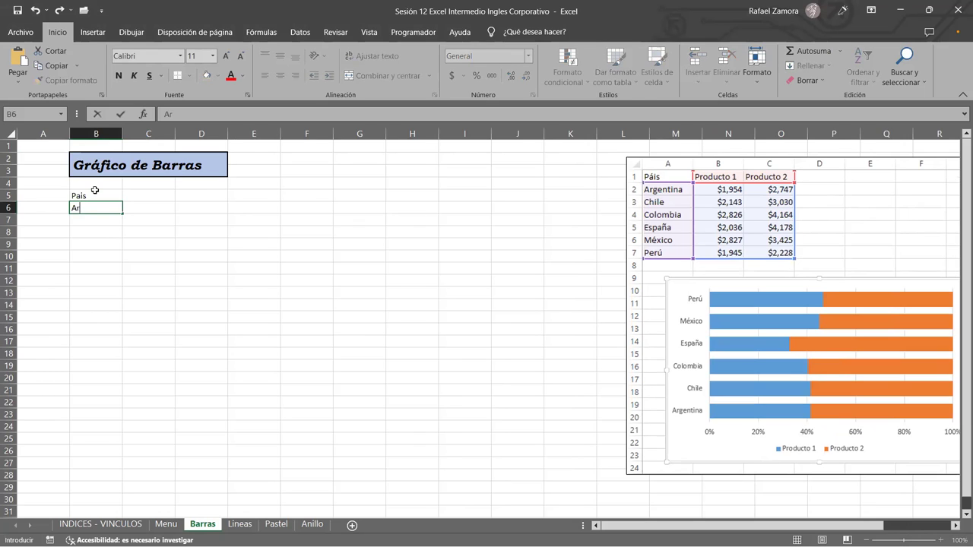
text(egentina)
key(Return)
text(C)
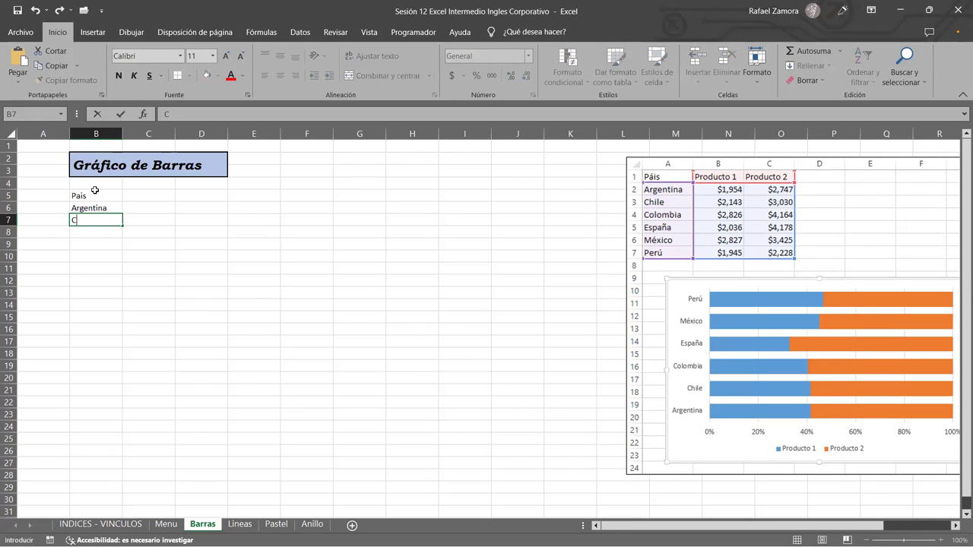
text(hile)
key(Return)
text(Col)
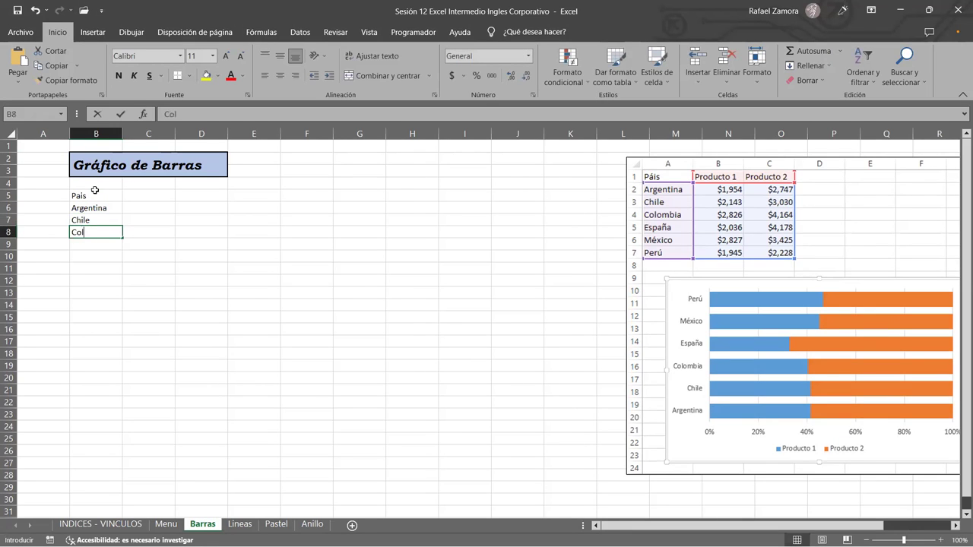
text(ombia)
key(Return)
Complete the country list with España, México and Perú in cells B9 to B11.
text(Es[a;a)
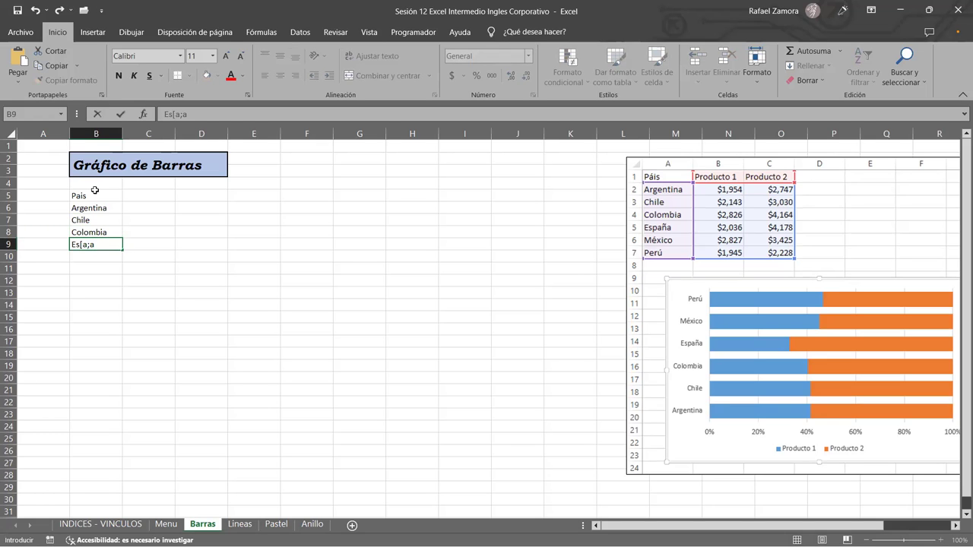
key(BackSpace)
key(BackSpace)
key(BackSpace)
key(BackSpace)
text(paña)
key(Return)
text(Mé)
text(xico)
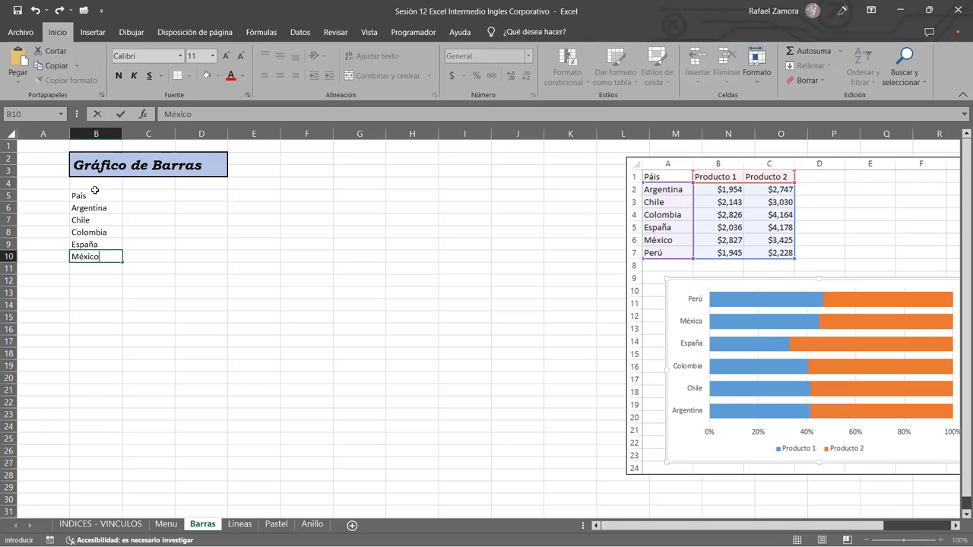
key(Return)
text(Per)
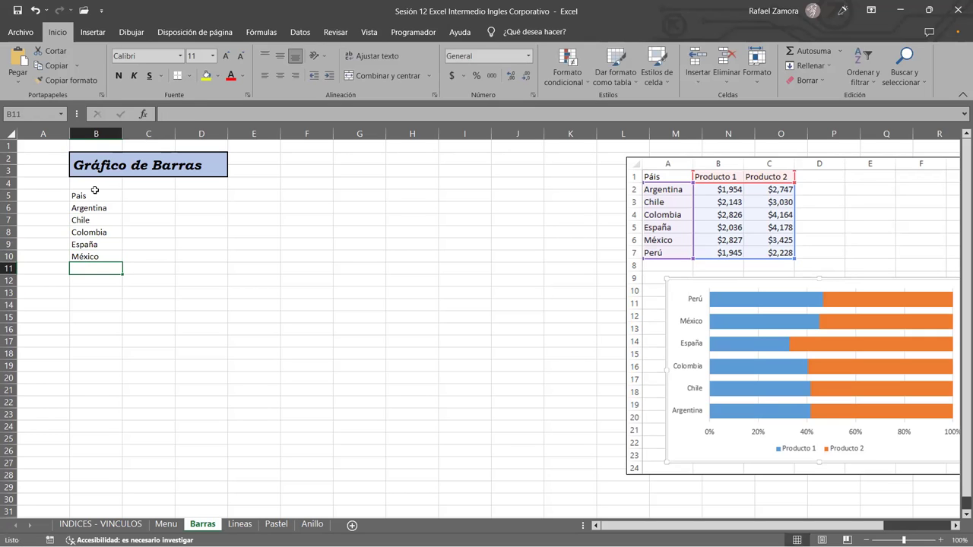
text(ú)
key(Return)
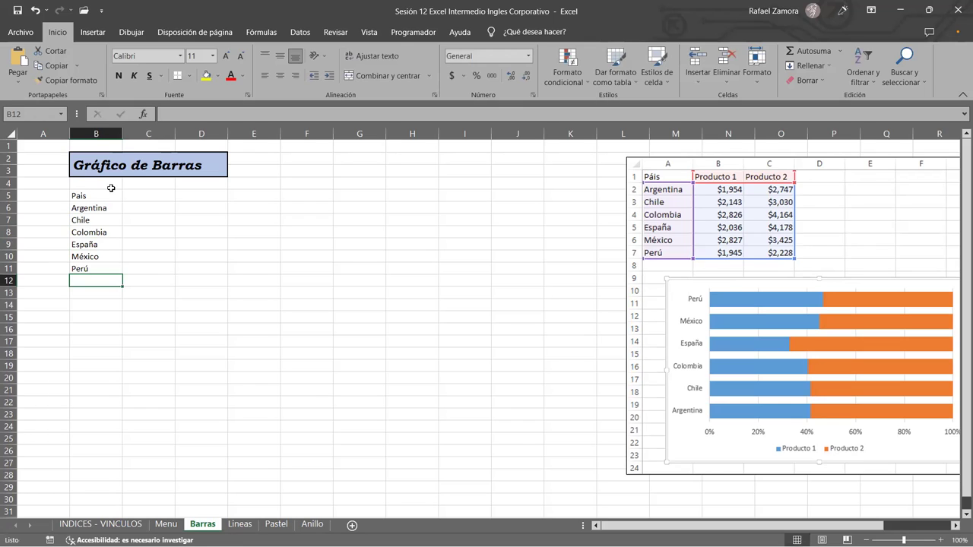
Enter the header Producto 1 in C5, extend it to Producto 2 in D5, and center both headers.
click(156, 196)
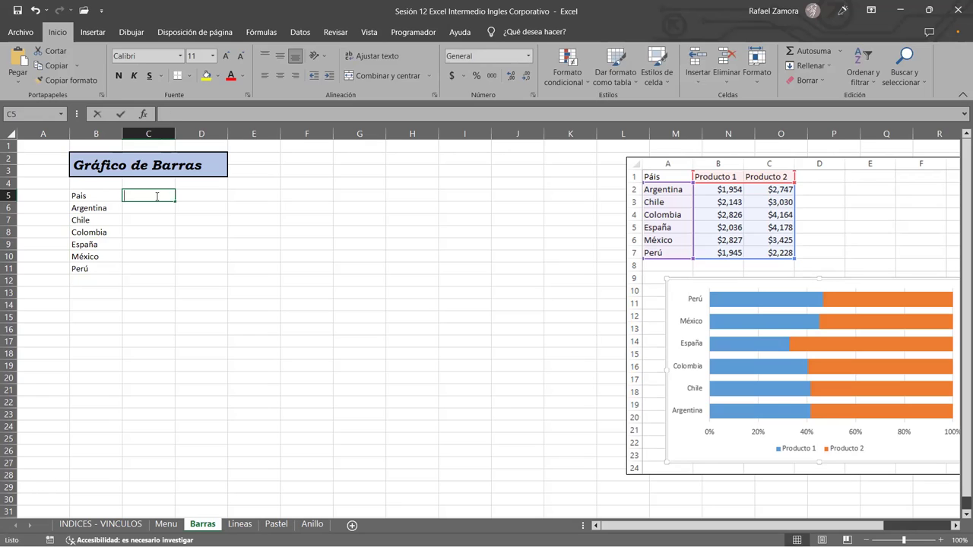
text(Producto 1)
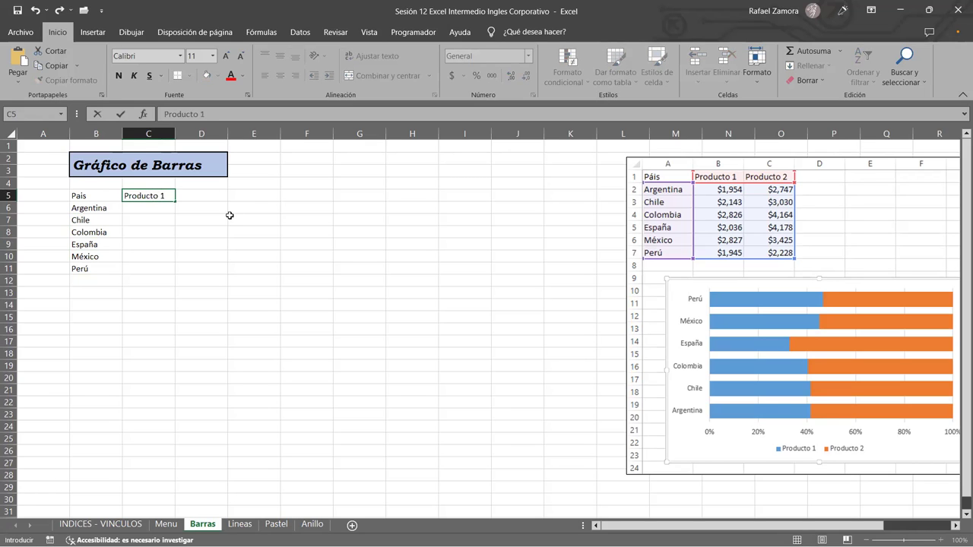
key(Return)
click(145, 195)
drag(173, 200, 224, 199)
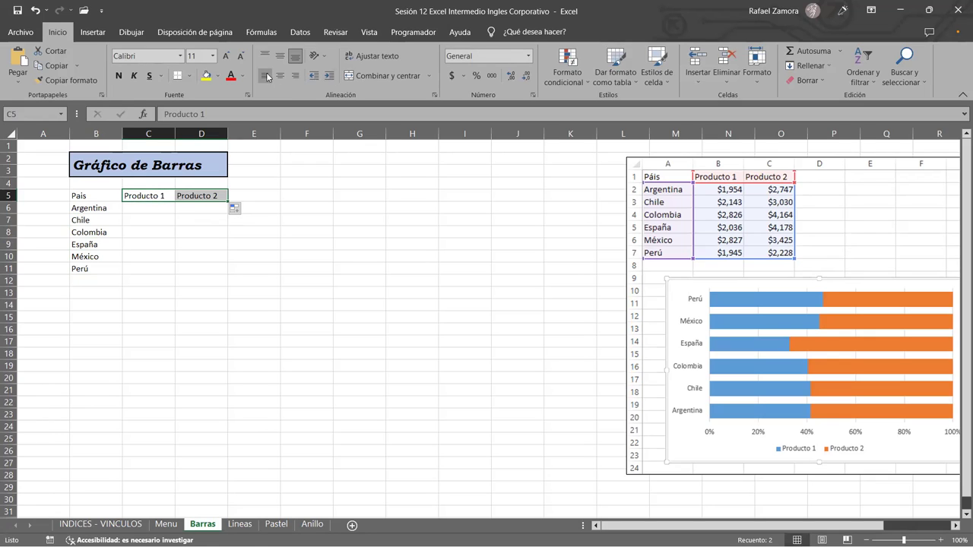
Apply the accounting number format with the dollar sign to the empty data range C6:D11.
click(163, 207)
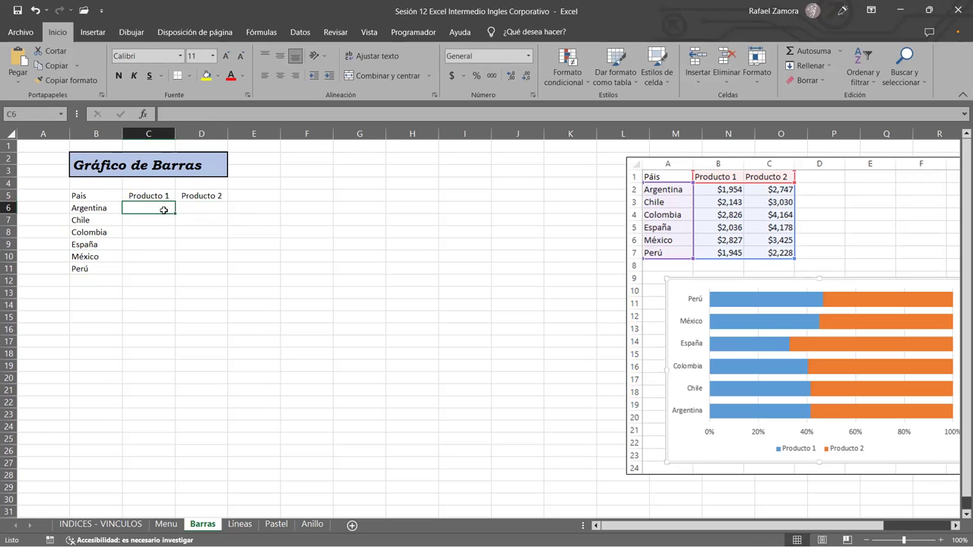
drag(163, 207, 225, 270)
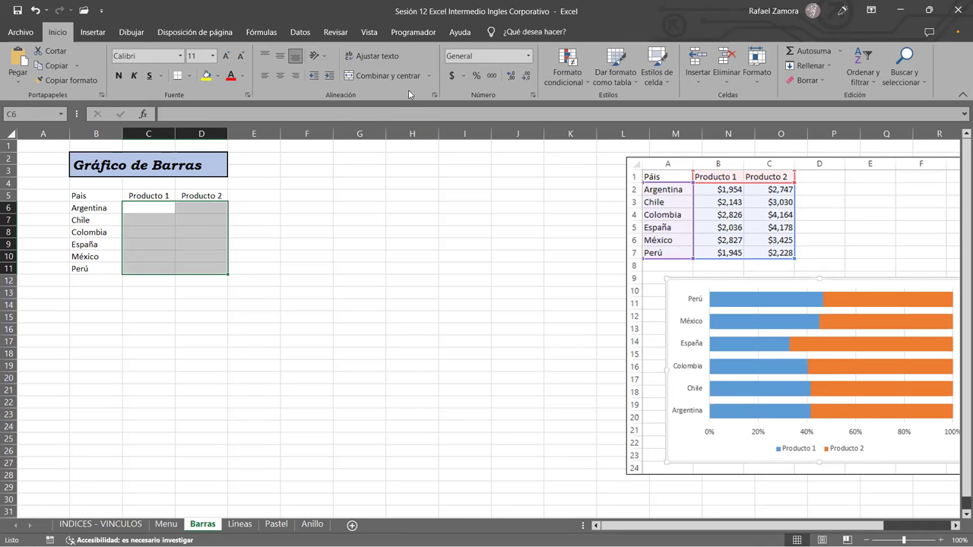
click(452, 77)
Enter 1954.5 as Argentina's Producto 1 value in cell C6.
click(162, 209)
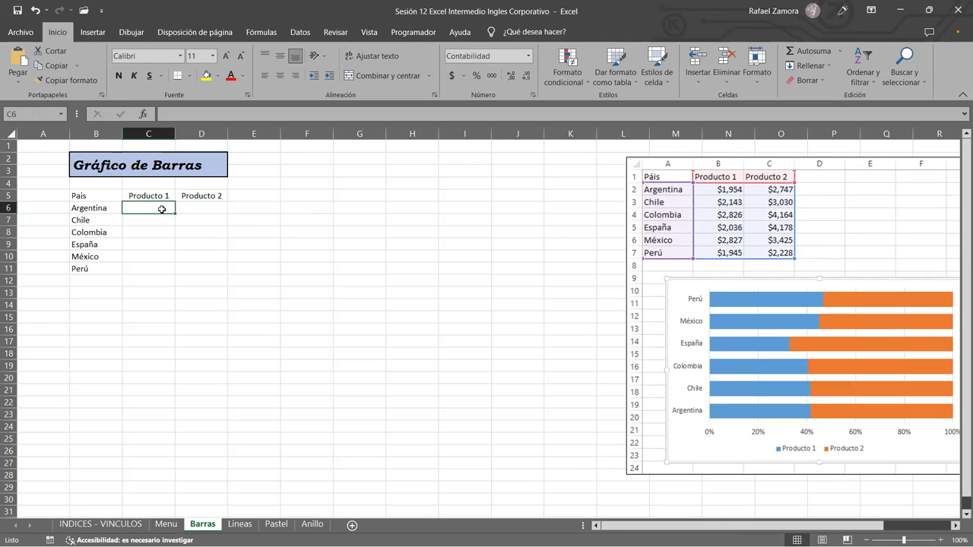
text(1954.5)
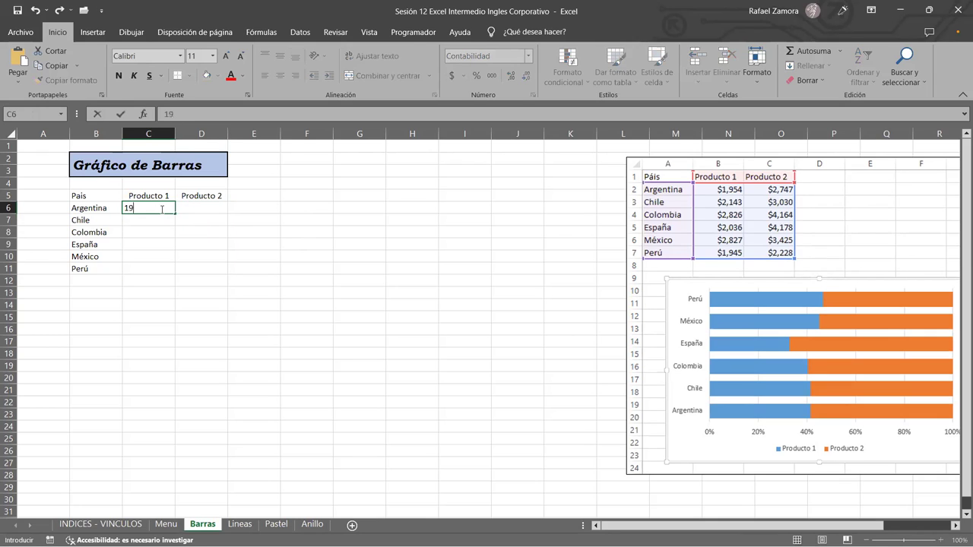
key(Return)
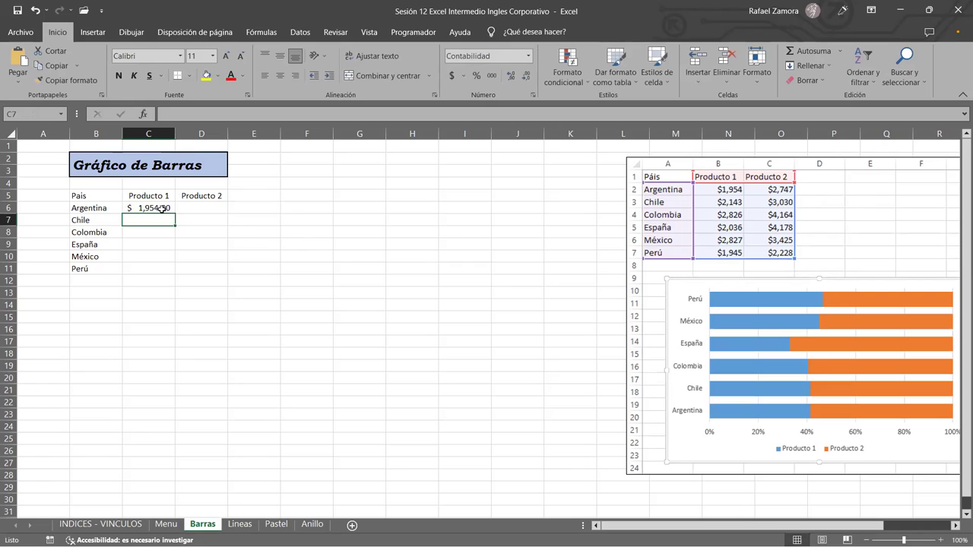
Enter the Producto 1 values for Chile and Colombia, 2143 in C7 and 2826 in C8.
text(2,1)
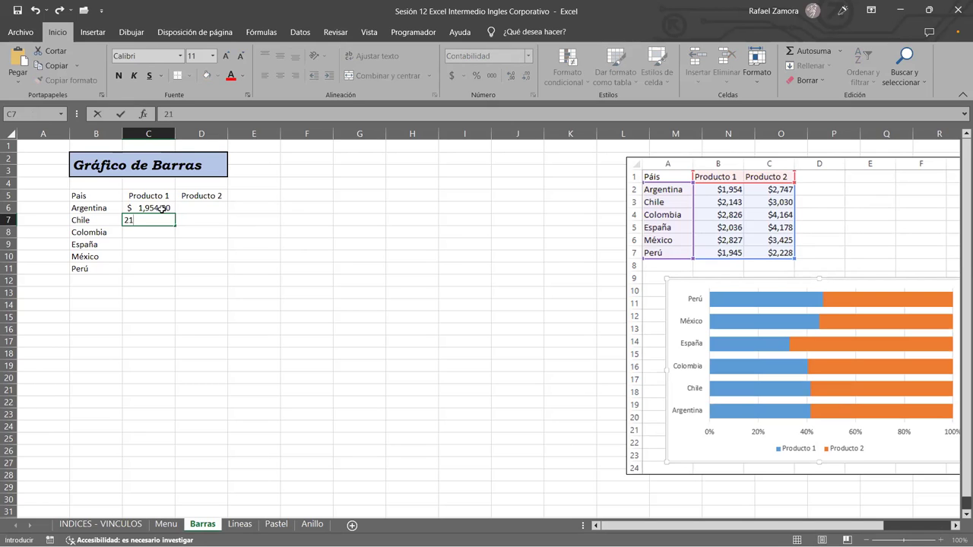
text(43)
key(Return)
text(1823)
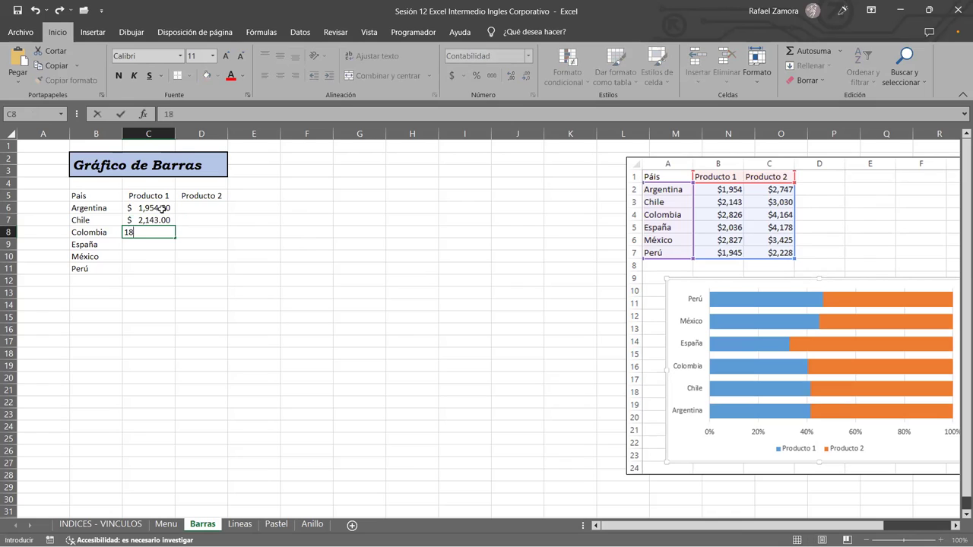
key(BackSpace)
text(6)
key(BackSpace)
key(BackSpace)
key(BackSpace)
key(BackSpace)
text(2826)
key(Return)
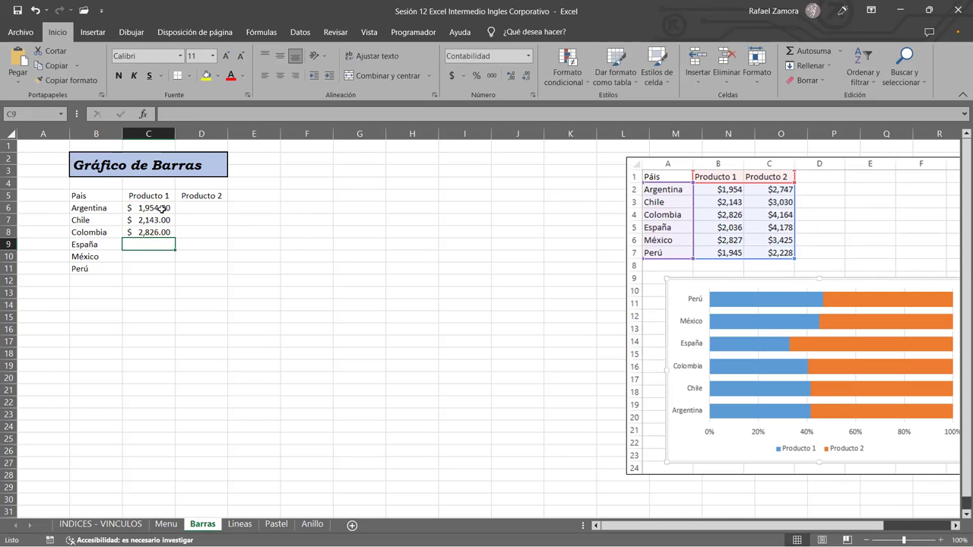
Enter the Producto 1 values 2036 for España, 2827 for México and 1945 for Perú in cells C9 to C11.
text(2036)
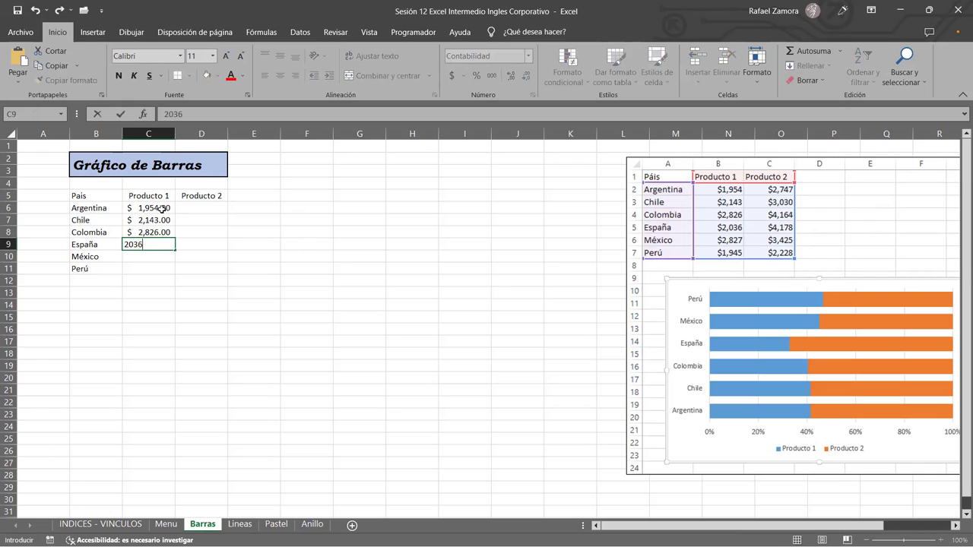
key(Return)
text(2827)
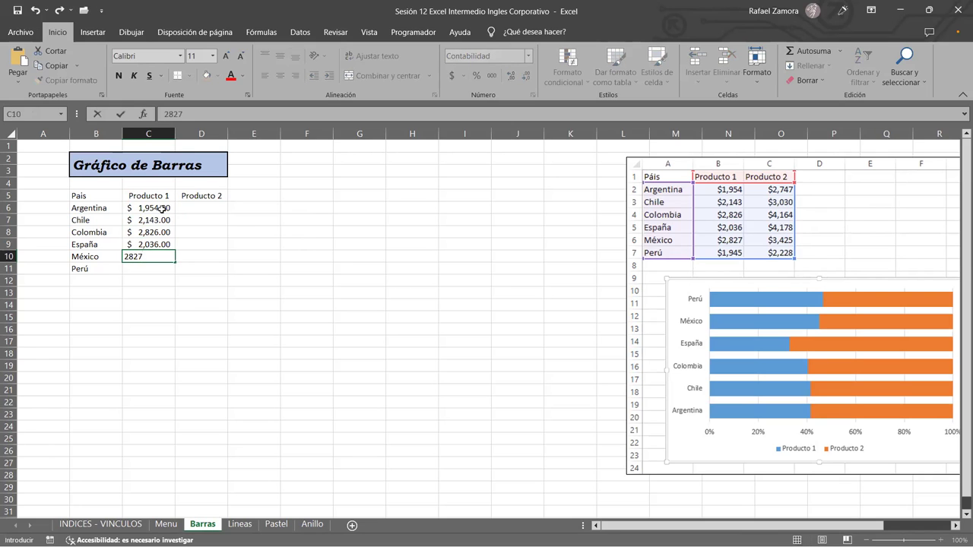
key(Return)
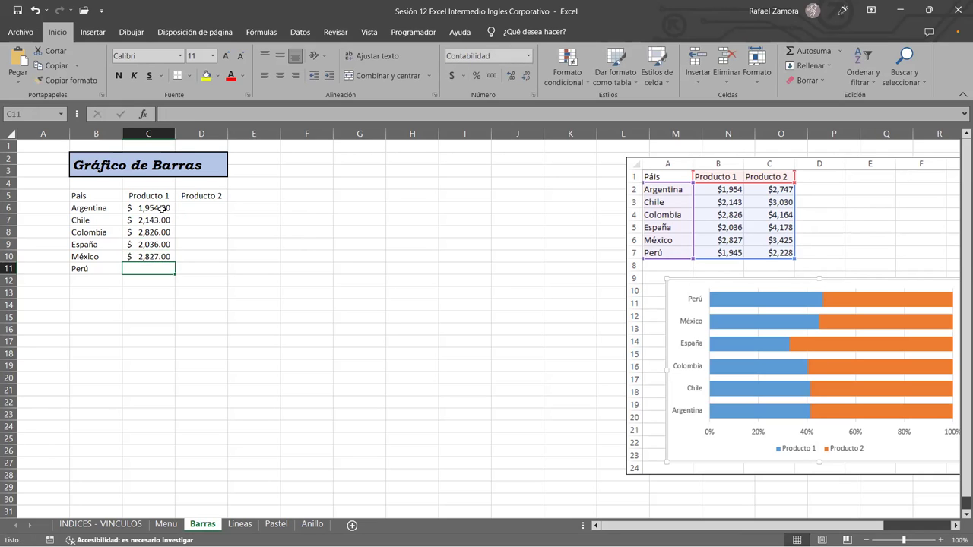
text(1945)
key(Return)
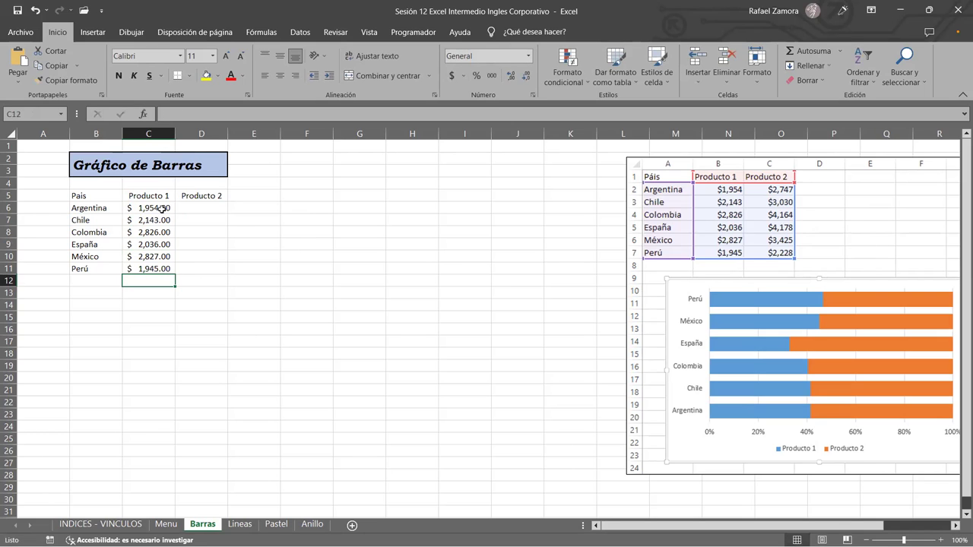
Enter the Producto 2 values 2747 for Argentina, 3030 for Chile and 4164 for Colombia in cells D6 to D8.
click(205, 209)
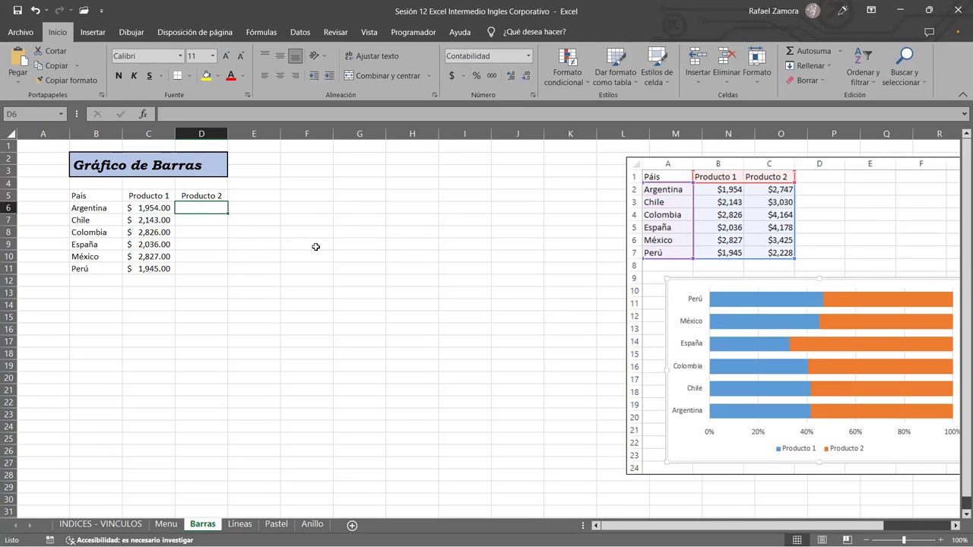
text(2747)
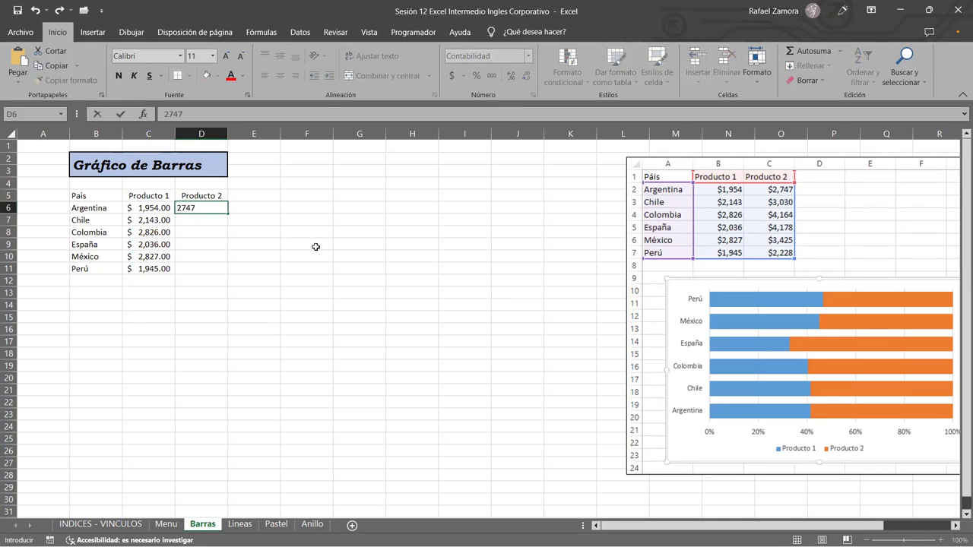
key(Return)
text(3030)
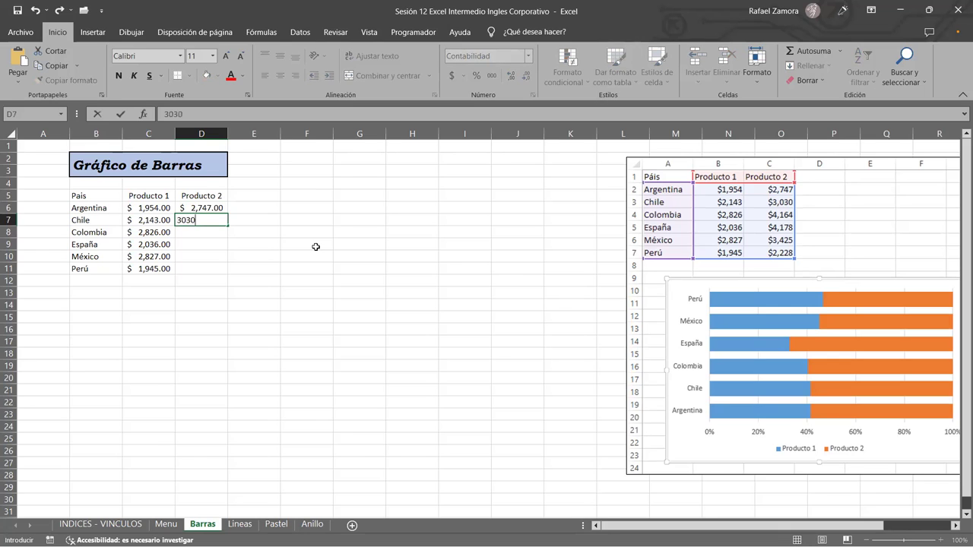
key(Return)
text(4164)
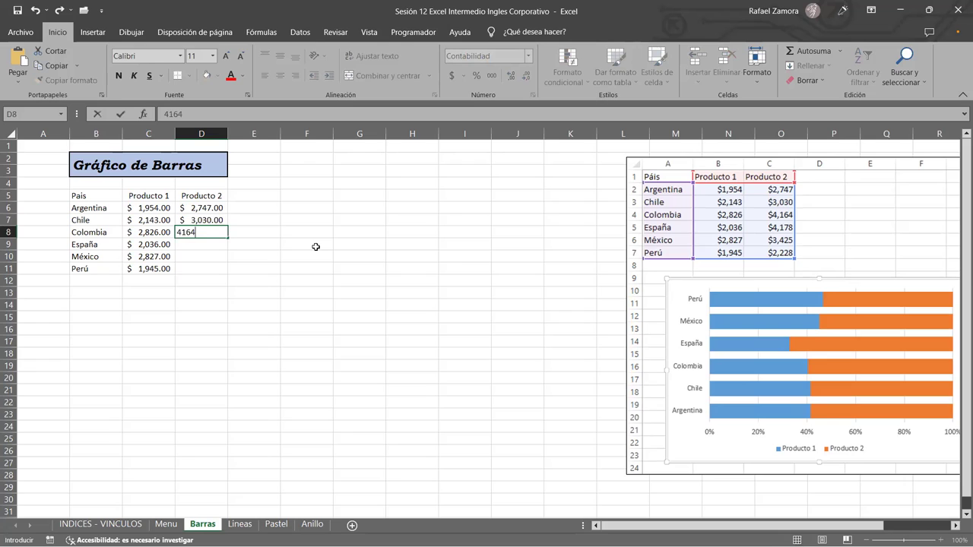
key(Return)
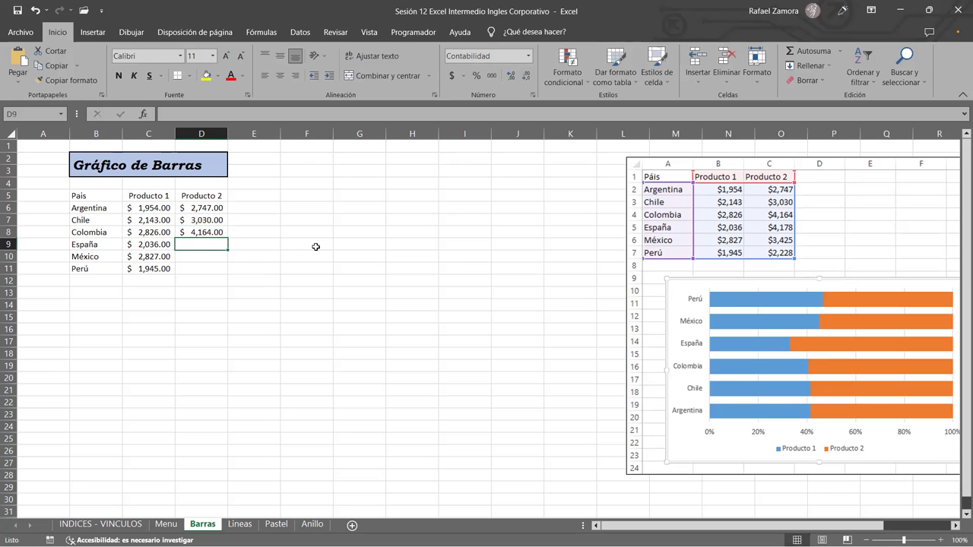
Enter the Producto 2 values 4178 for España, 3425 for México and 2228 for Perú in cells D9 to D11.
text(4178)
key(Return)
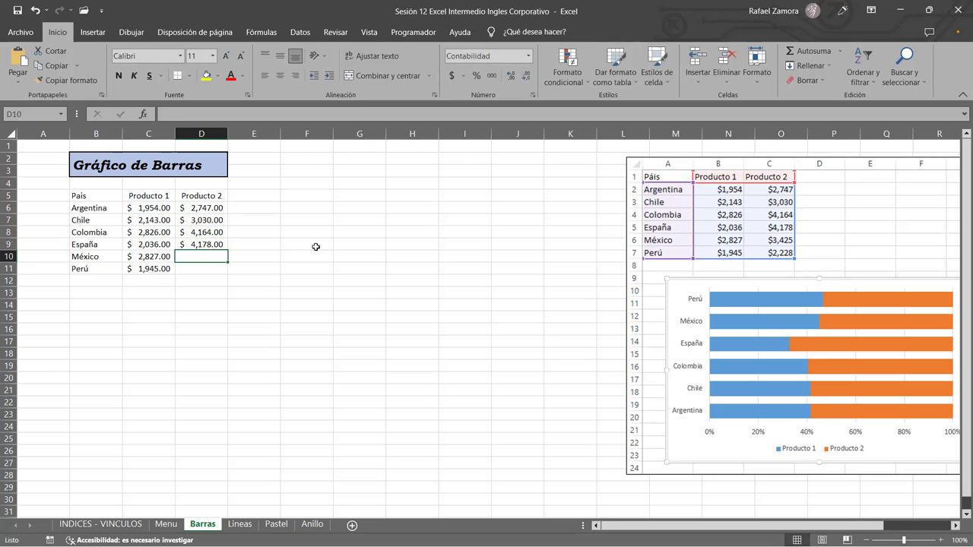
text(3425)
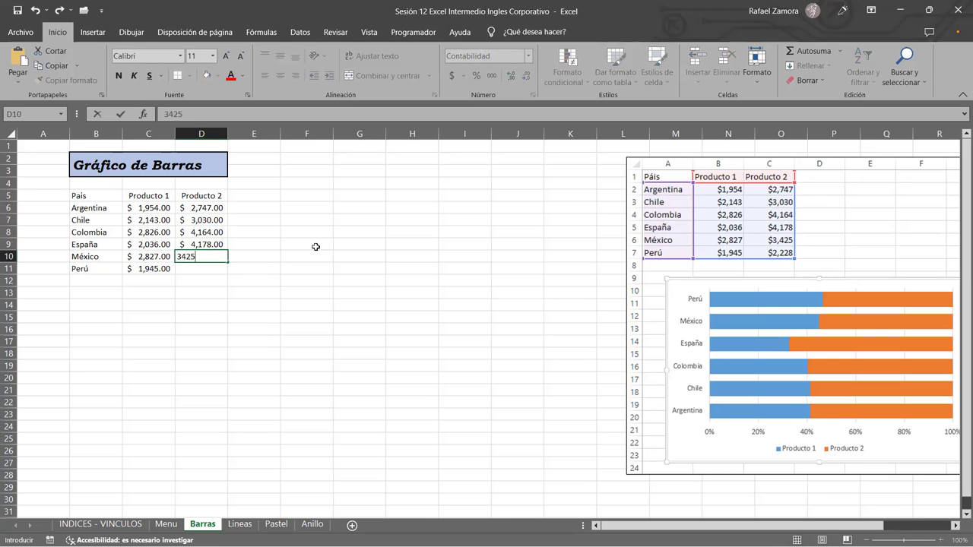
key(Return)
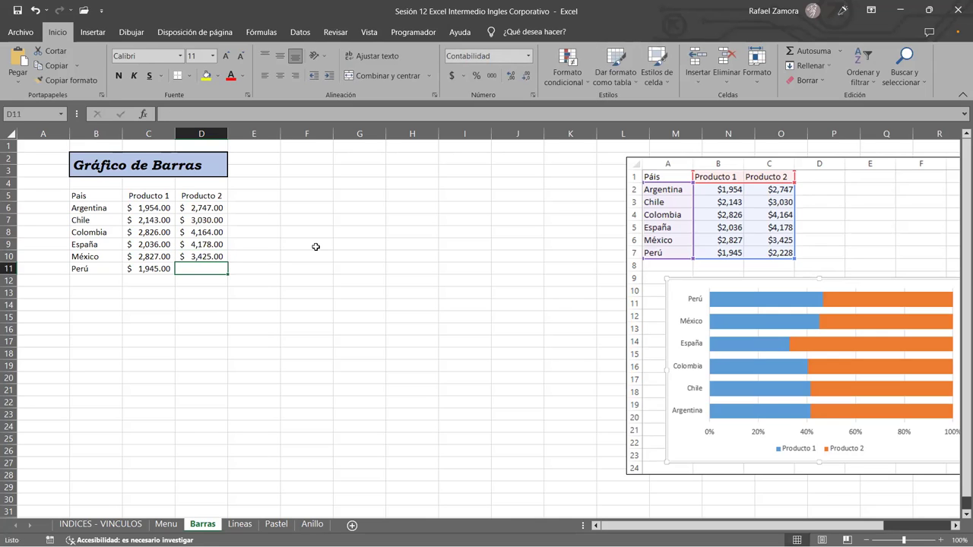
text(2228)
key(Return)
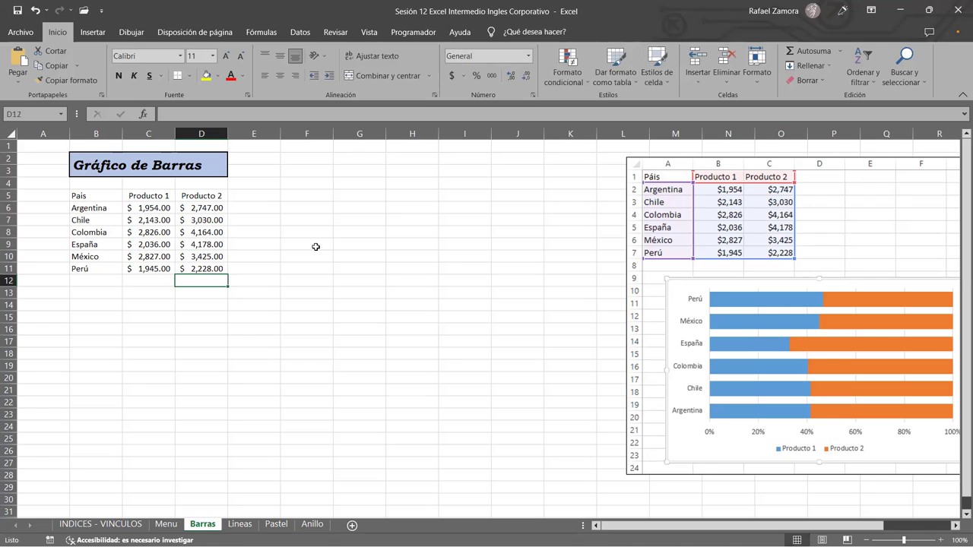
Total the Producto 1 values C6:C11 in cell C12 with AutoSum.
drag(144, 208, 156, 269)
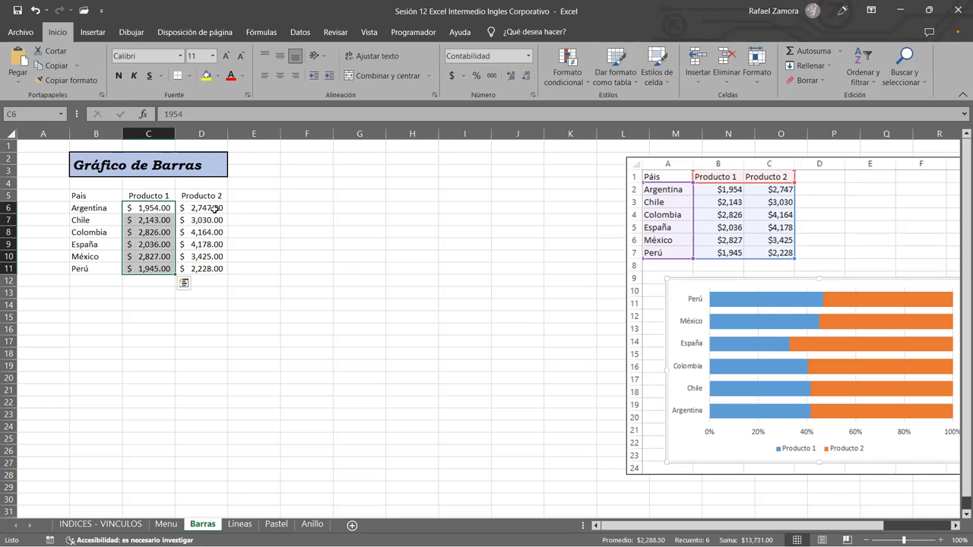
drag(214, 207, 212, 269)
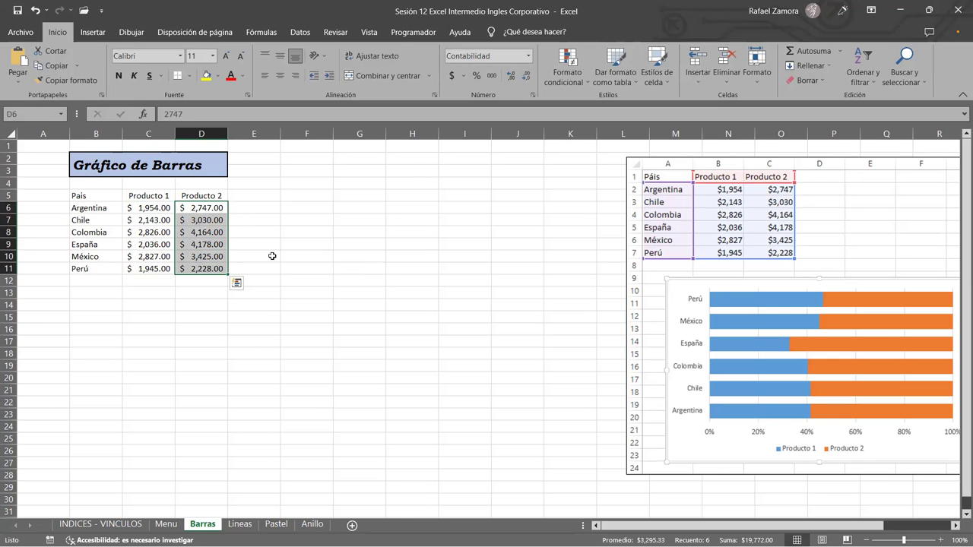
click(157, 282)
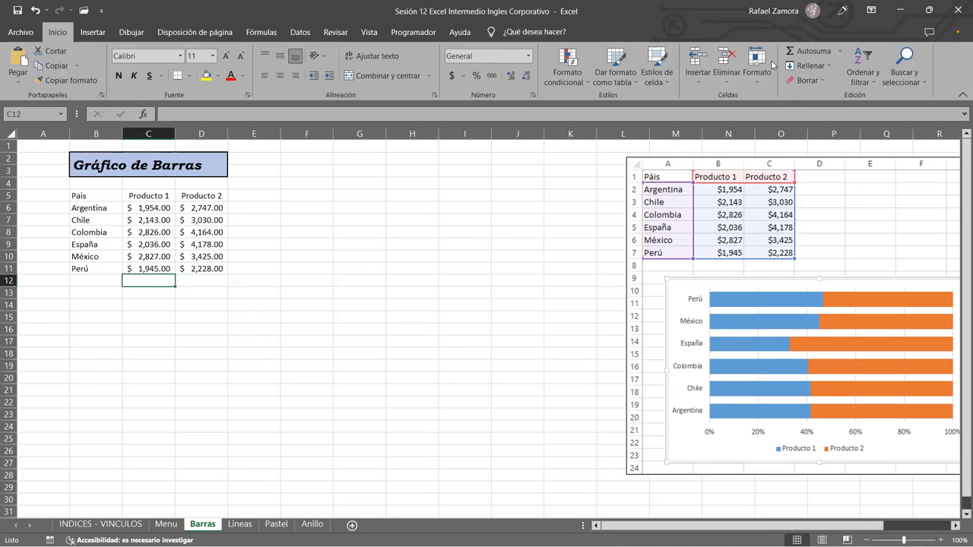
click(808, 53)
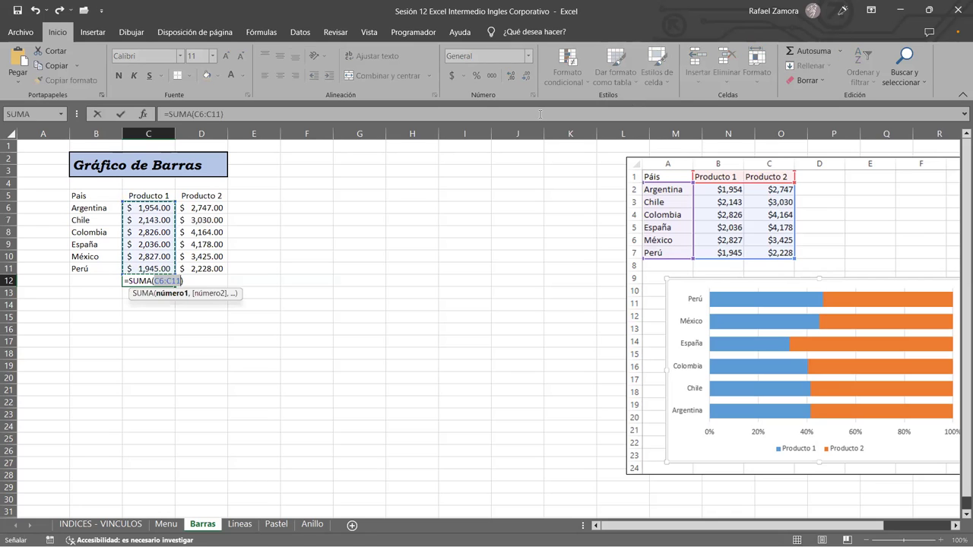
key(Return)
drag(187, 271, 186, 289)
click(186, 283)
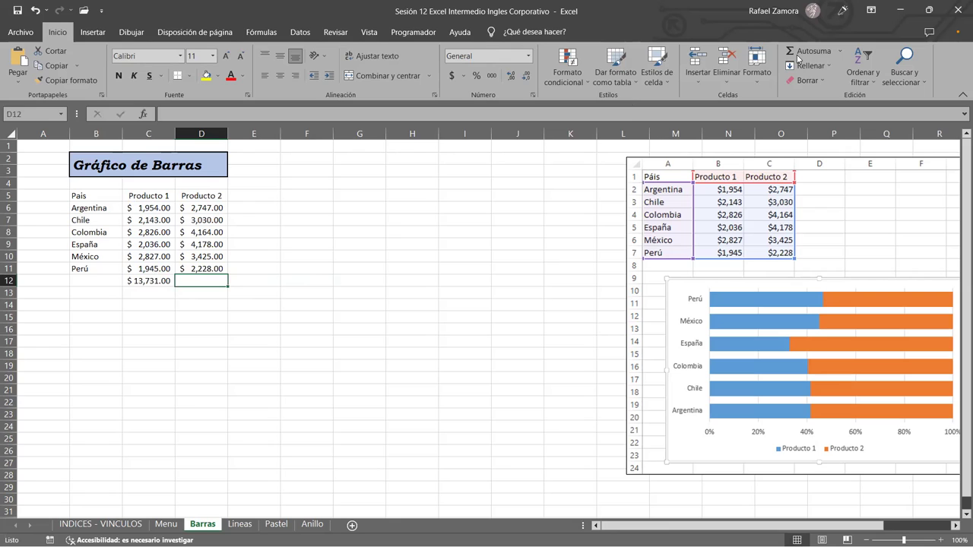
Extend the total formula from C12 to D12 for Producto 2 and make both totals bold.
click(152, 281)
drag(174, 286, 211, 282)
click(119, 75)
click(253, 317)
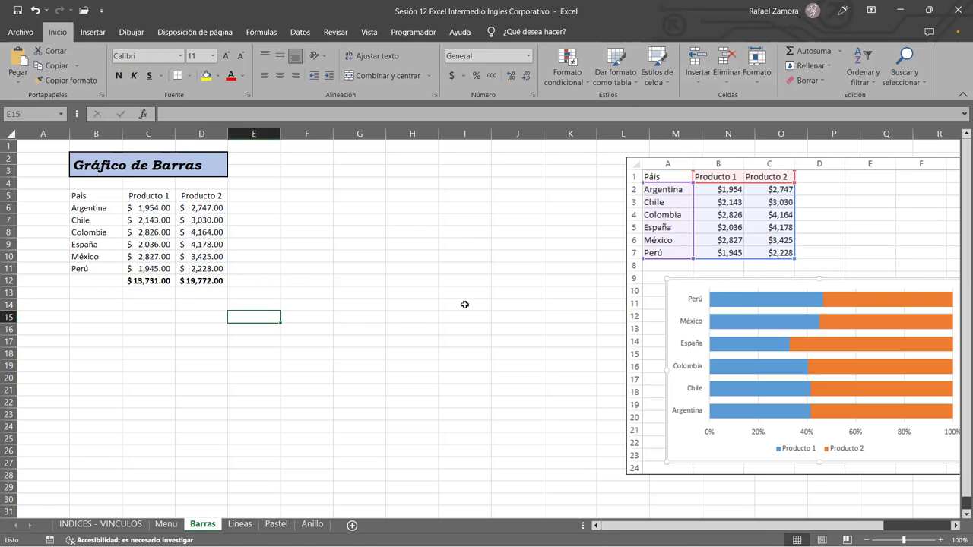
Delete the reference picture of the sample table and chart from the Barras sheet.
click(827, 282)
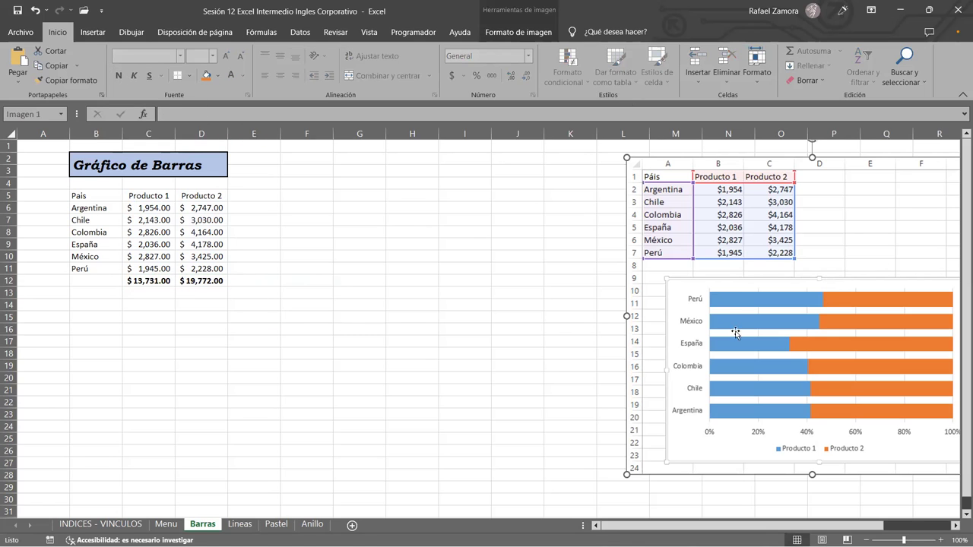
key(Delete)
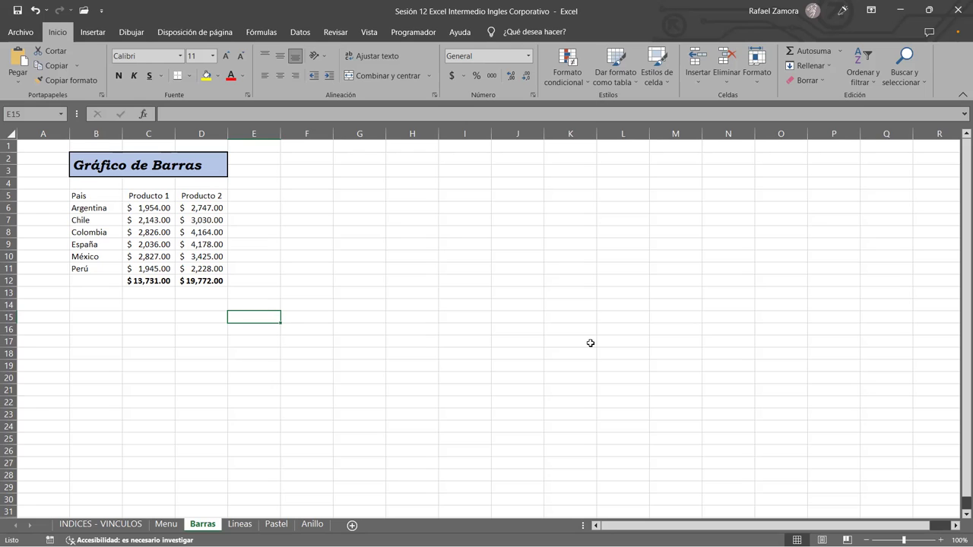
right_click(591, 342)
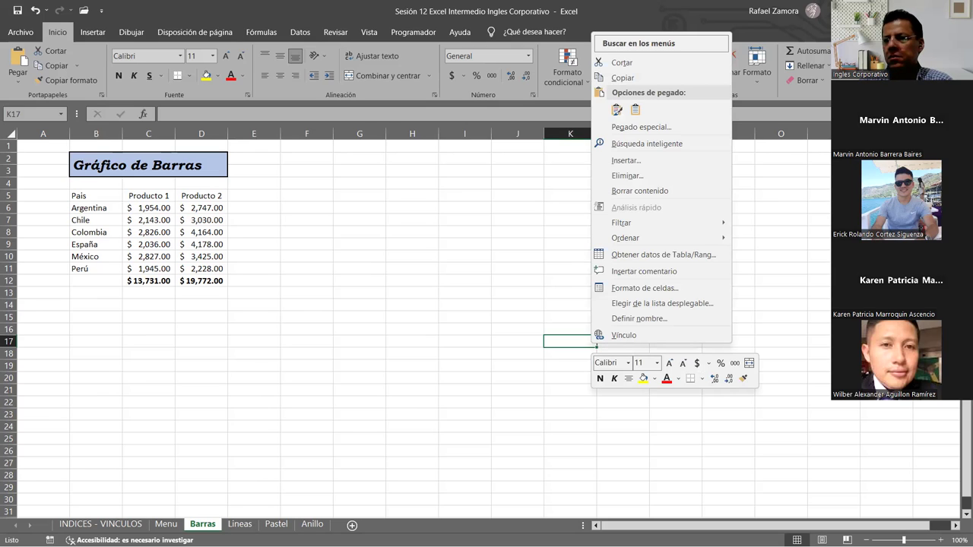
click(759, 81)
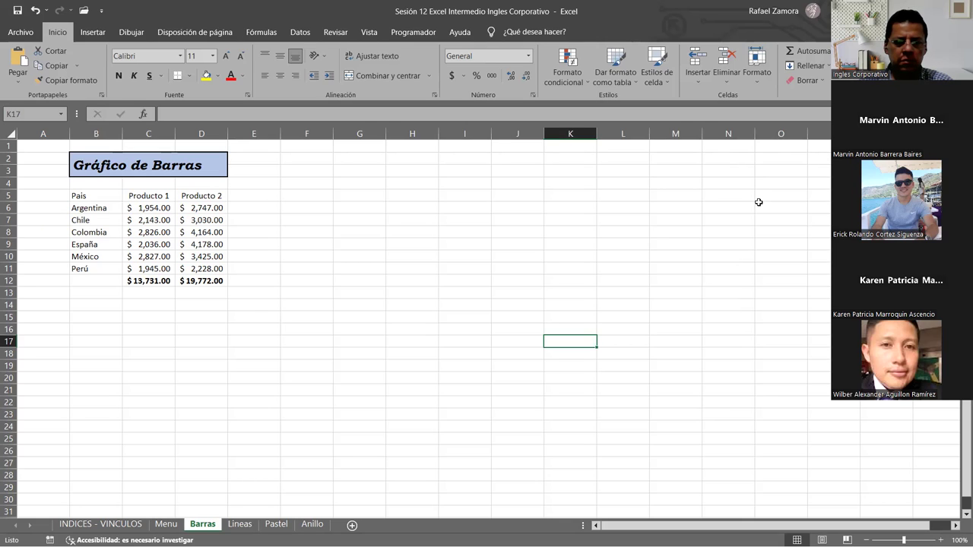
click(394, 317)
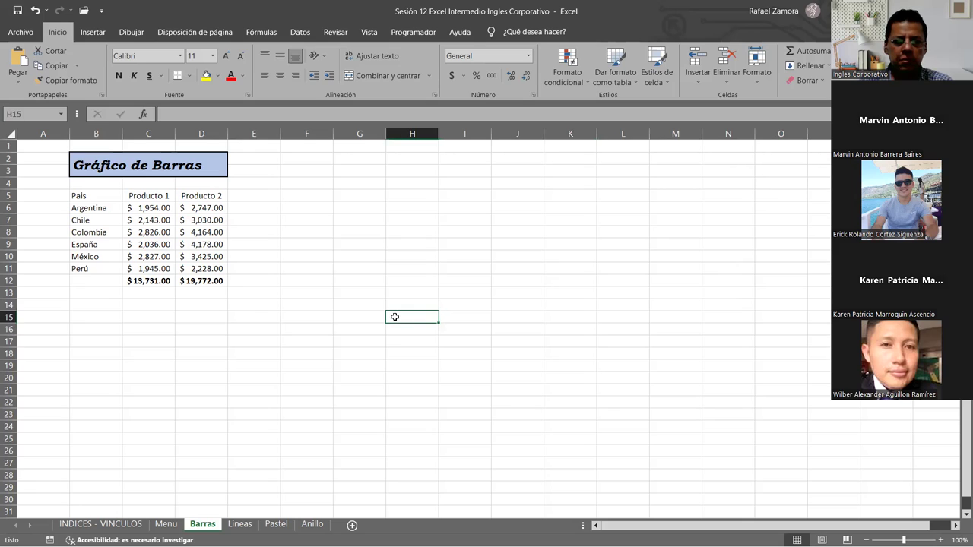
click(570, 439)
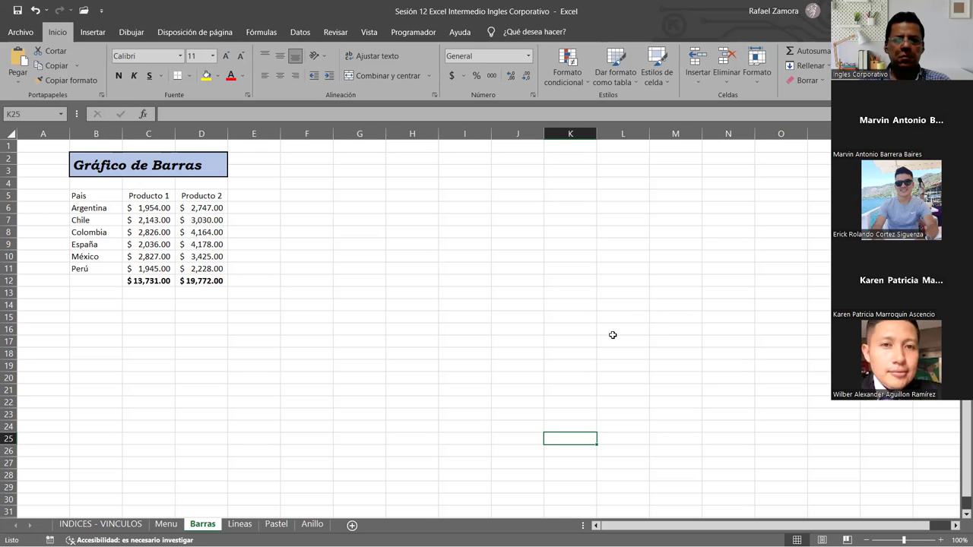
click(418, 316)
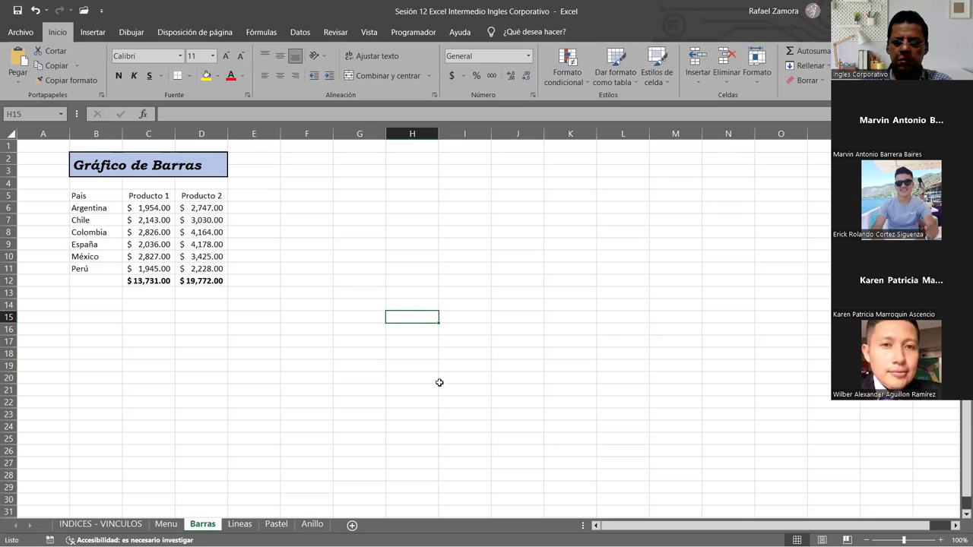
click(275, 380)
Try to insert a 2D stacked bar chart with only the empty cell G5 selected, and discard the blank chart.
click(343, 186)
click(342, 196)
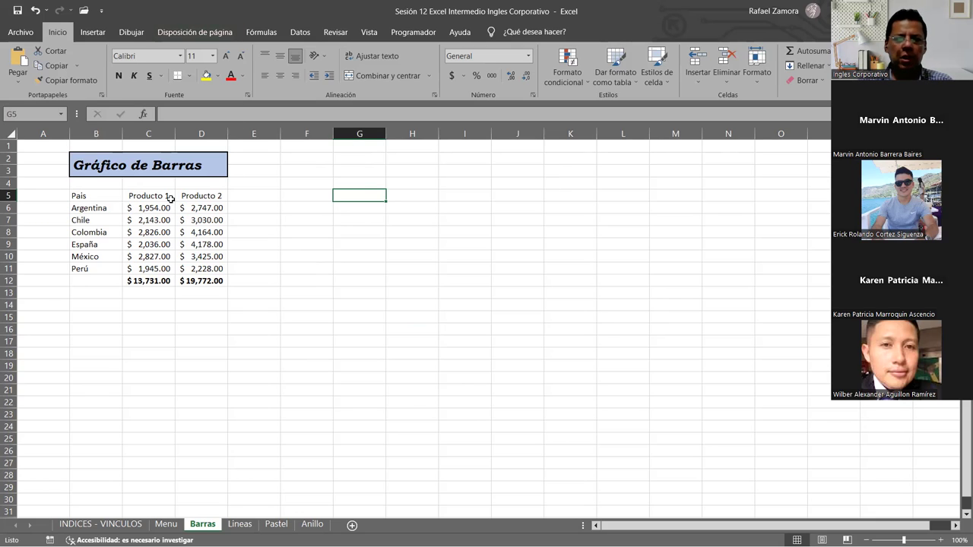
click(107, 32)
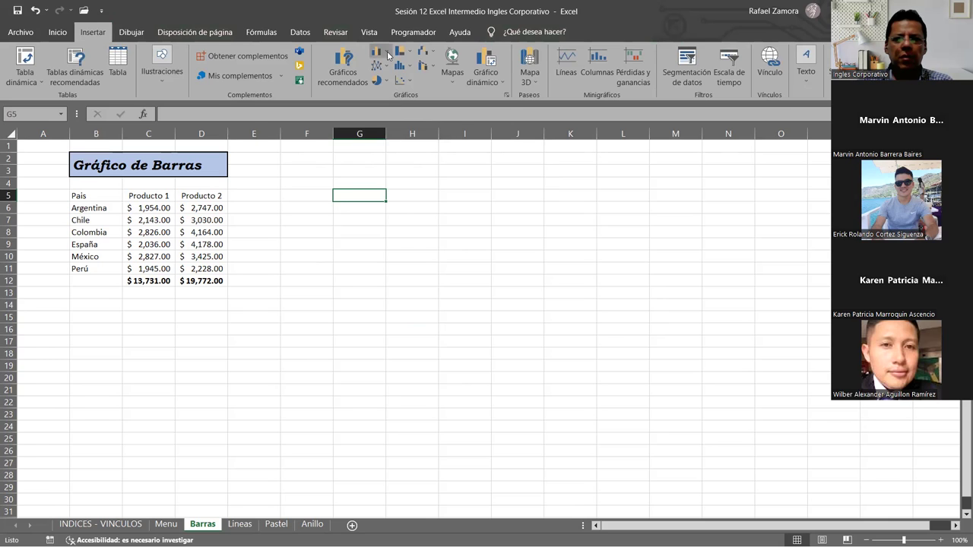
click(388, 54)
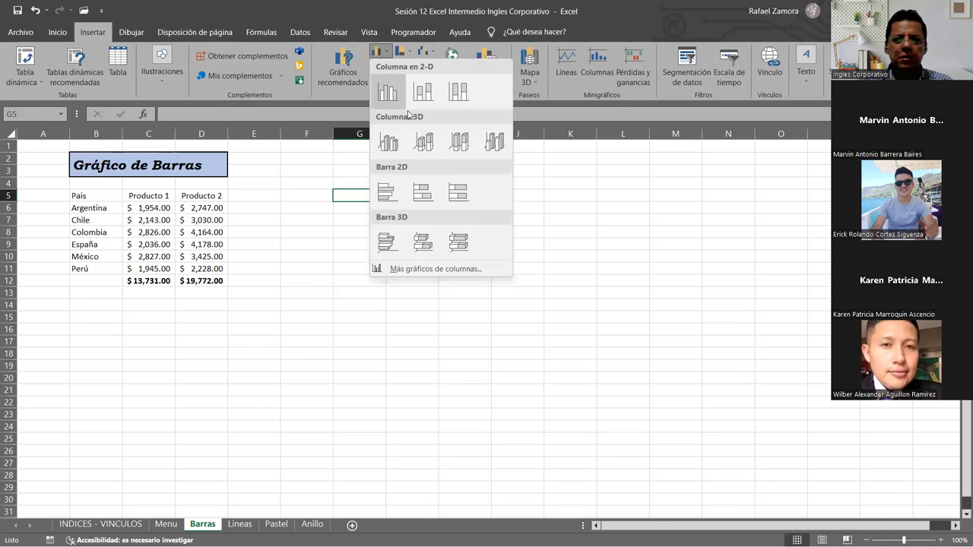
click(423, 190)
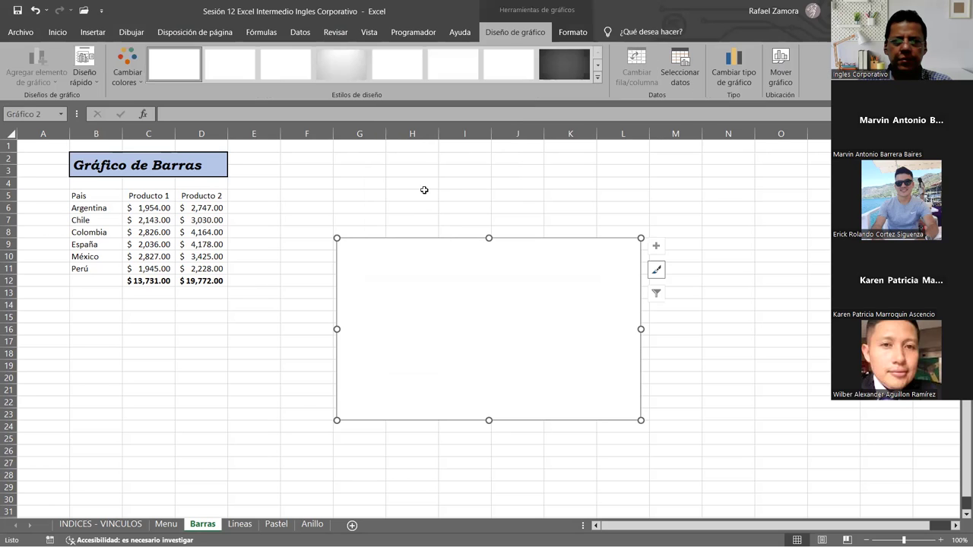
key(Escape)
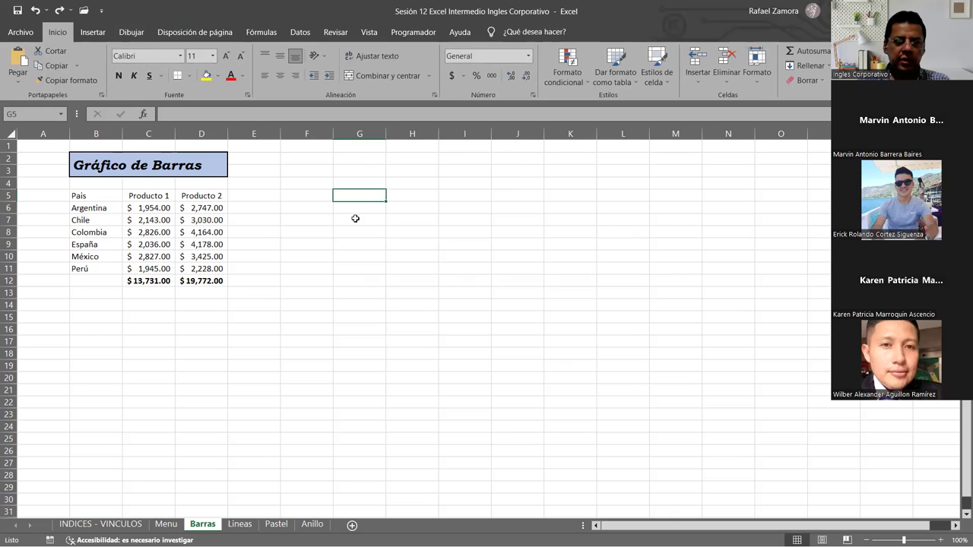
click(331, 240)
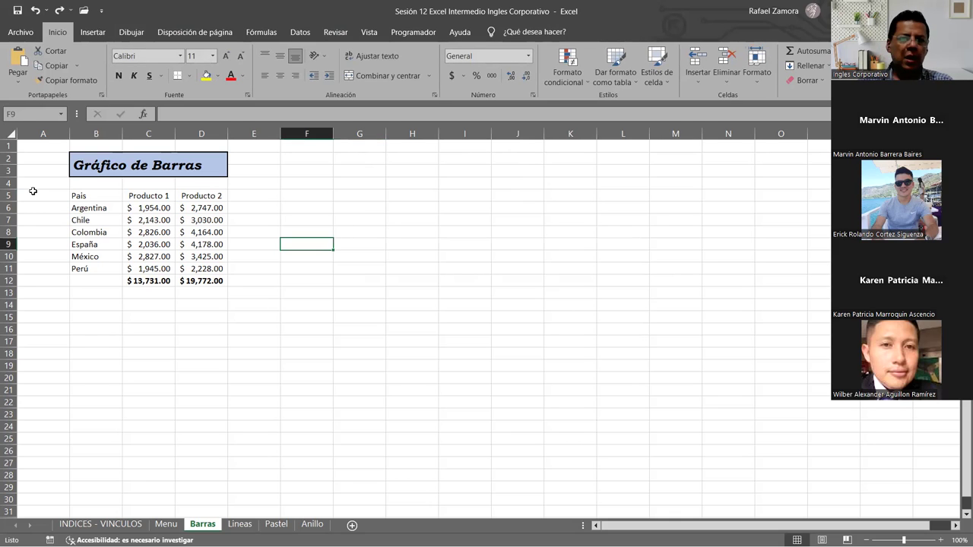
Center the header cells B5:D5 of the country table and fill them with yellow.
click(88, 197)
drag(88, 198, 190, 266)
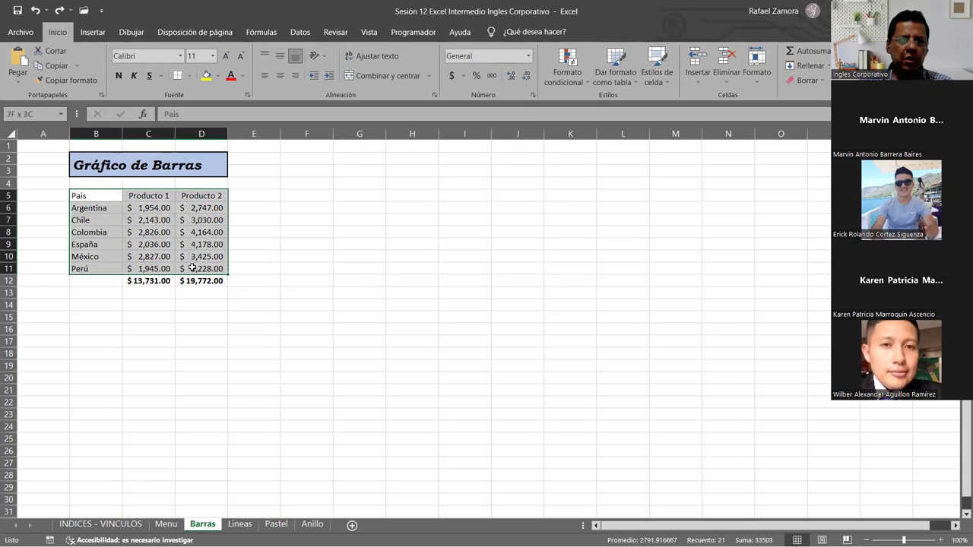
click(306, 268)
drag(108, 193, 222, 196)
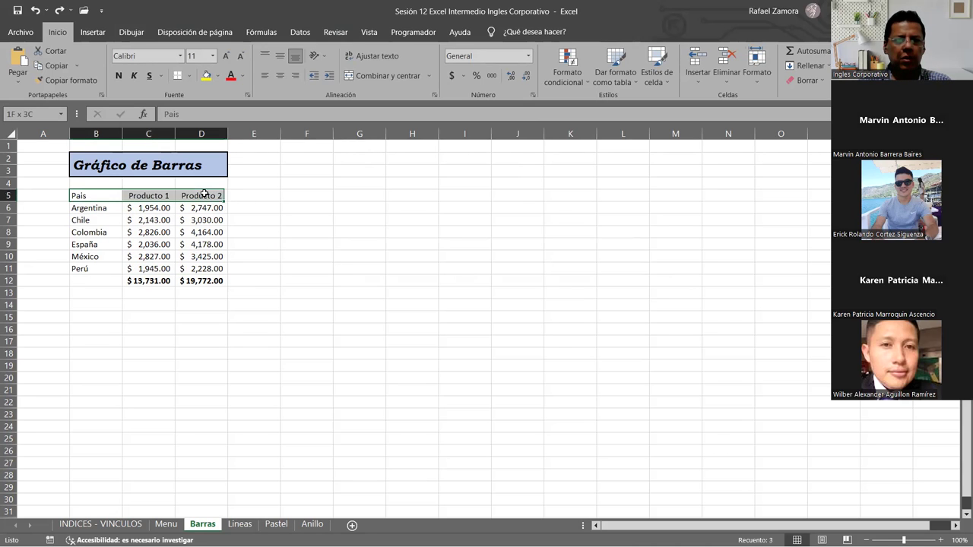
click(281, 80)
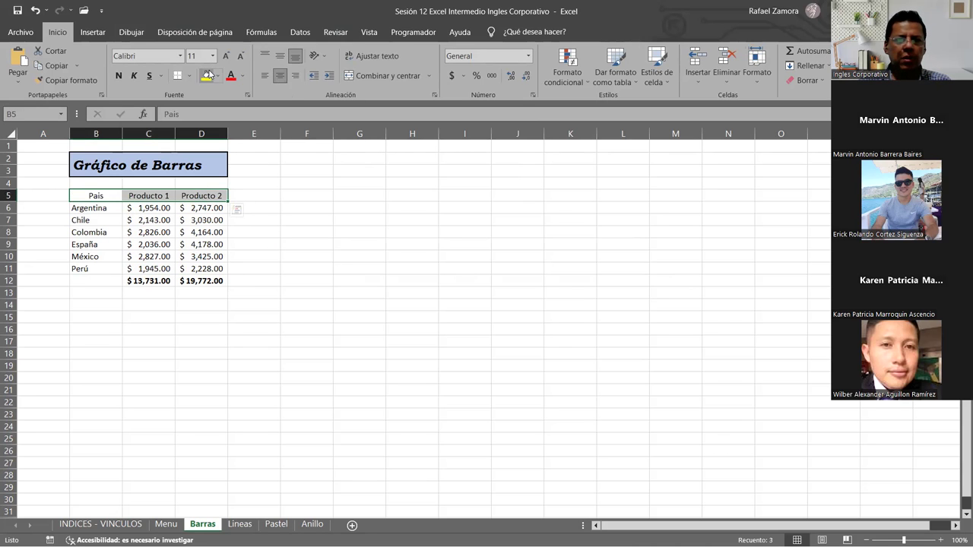
click(207, 76)
click(352, 269)
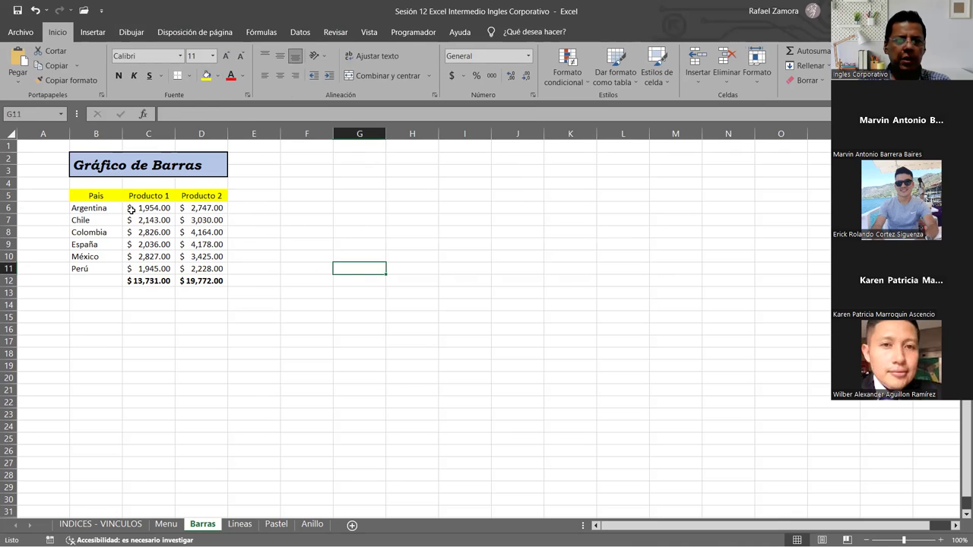
Insert a 2D stacked bar chart from the country and product data in B5:D11, leaving out the totals row.
drag(99, 196, 220, 263)
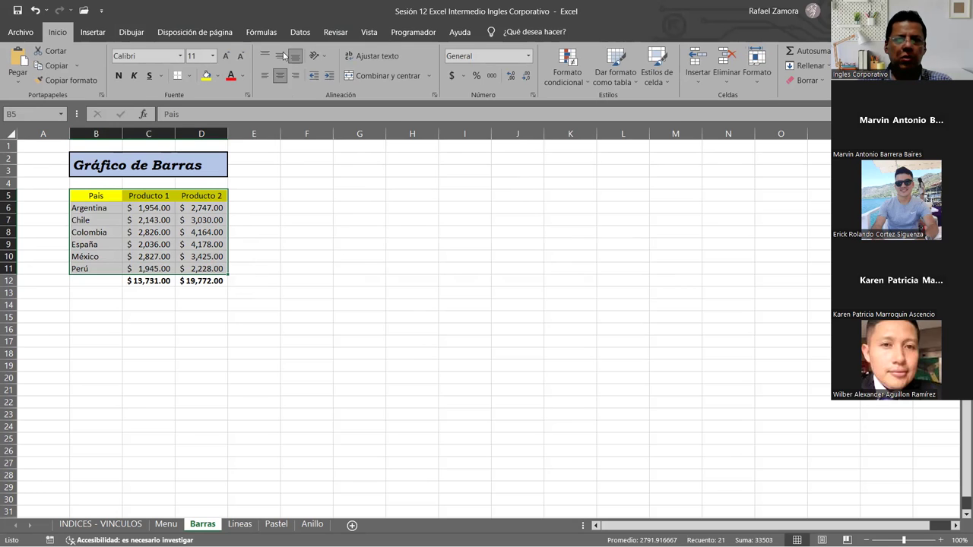
click(95, 32)
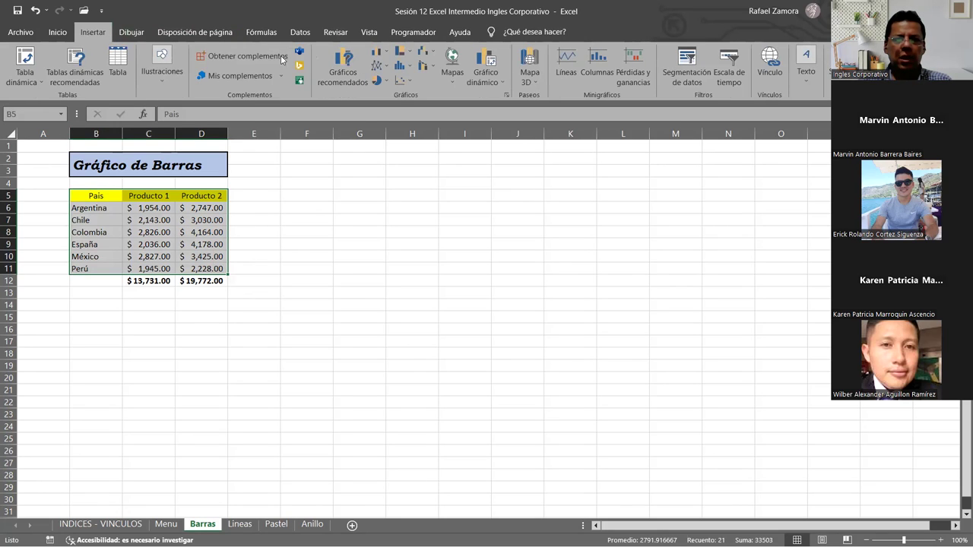
click(383, 56)
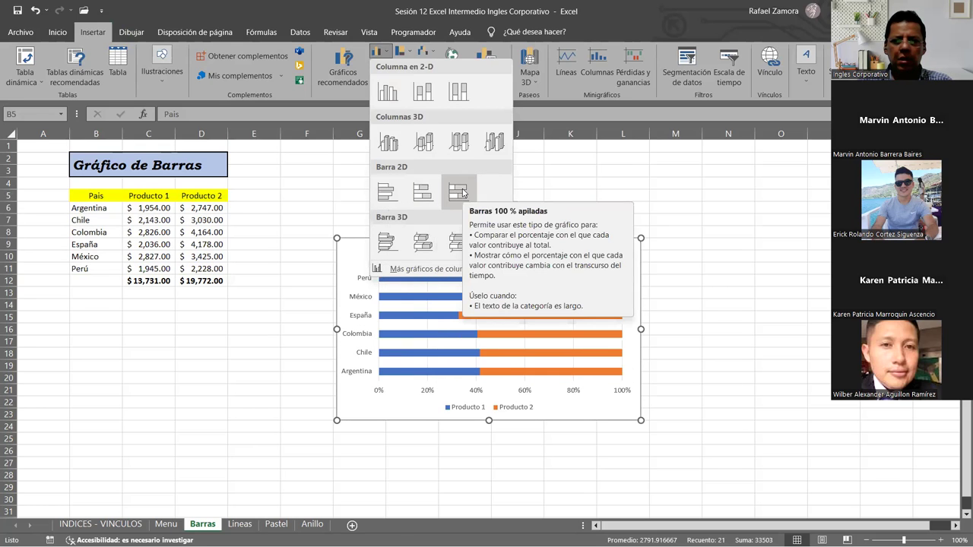
click(416, 180)
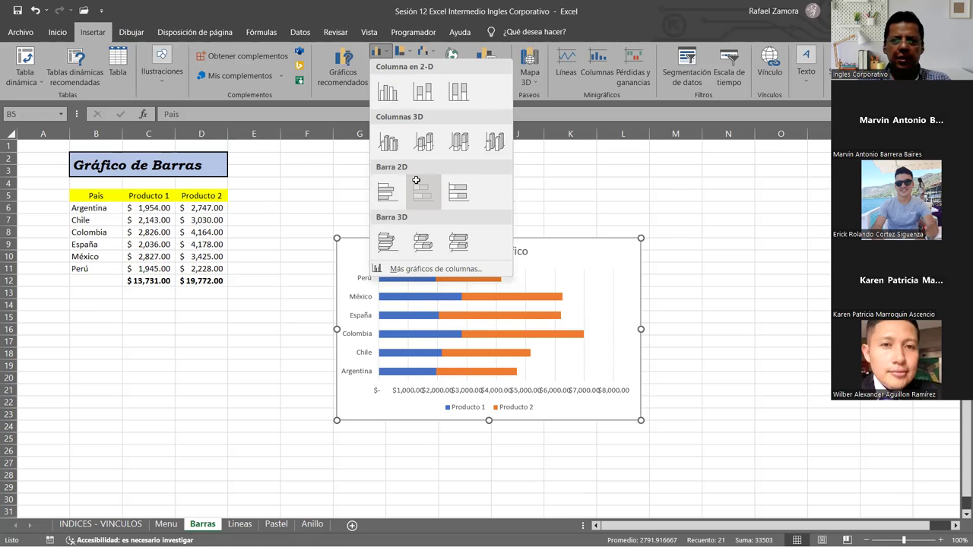
Place the chart beside the table and enlarge it to span about columns F to M and rows 8 to 28.
drag(418, 238, 370, 228)
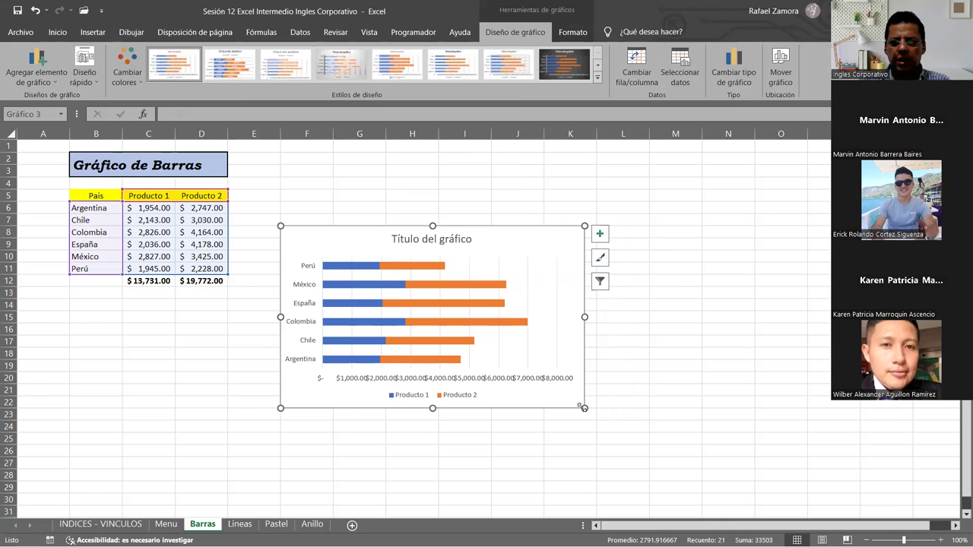
drag(584, 408, 715, 486)
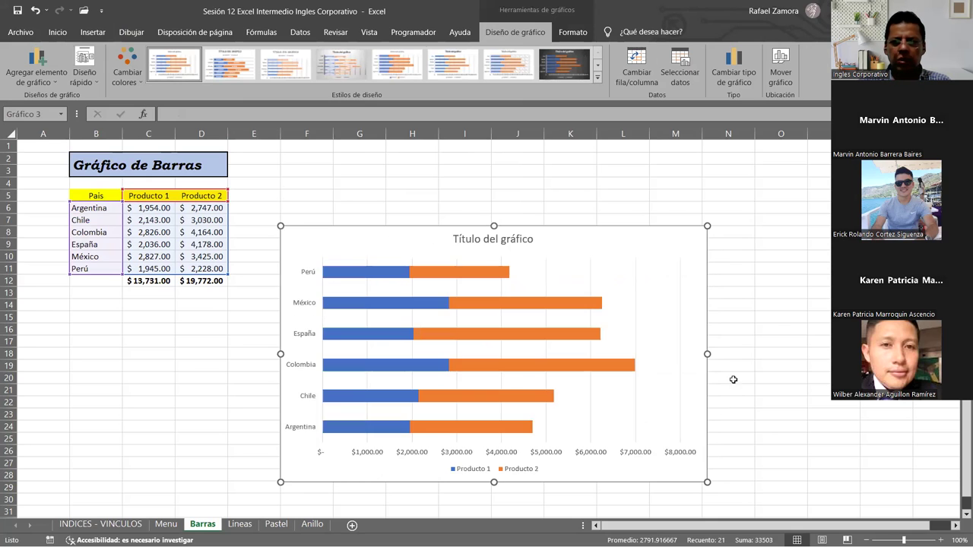
click(792, 301)
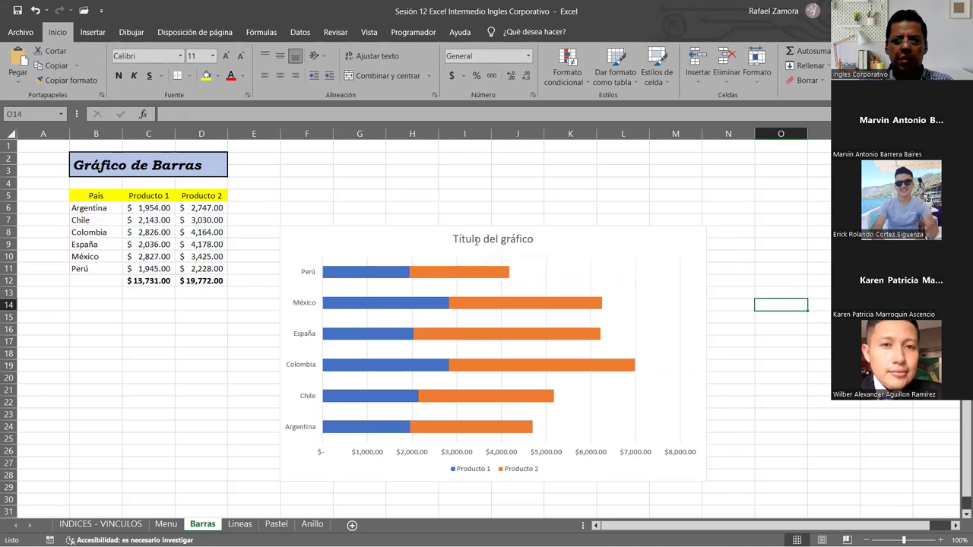
Replace the chart's placeholder title with "Gráfico de Barras".
click(476, 242)
triple_click(477, 242)
key(BackSpace)
text(Gráfico de)
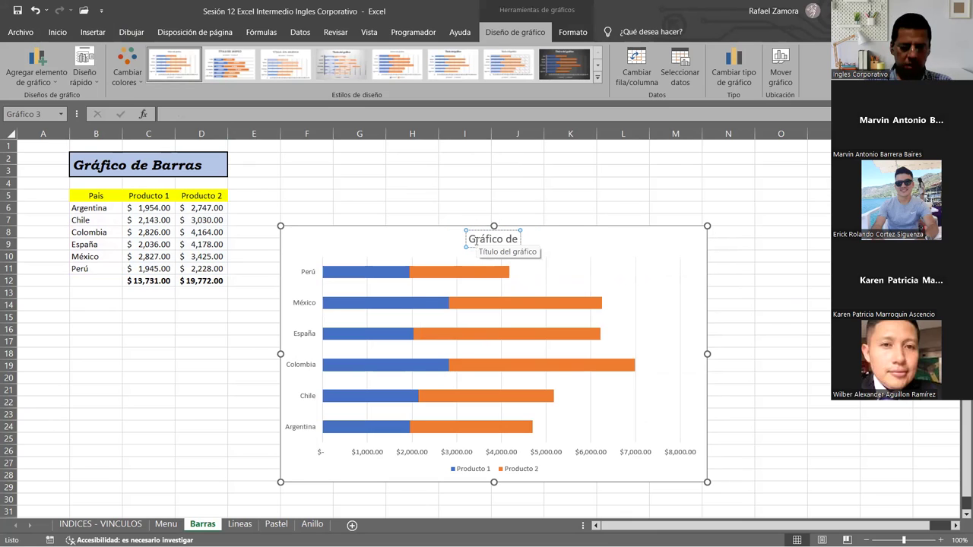
text( BArras)
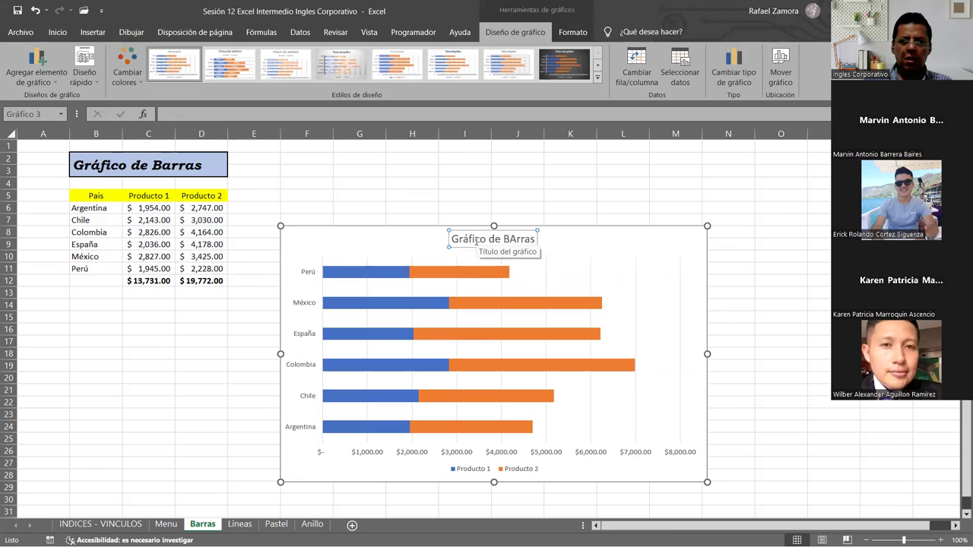
key(BackSpace)
key(BackSpace)
key(BackSpace)
key(BackSpace)
key(BackSpace)
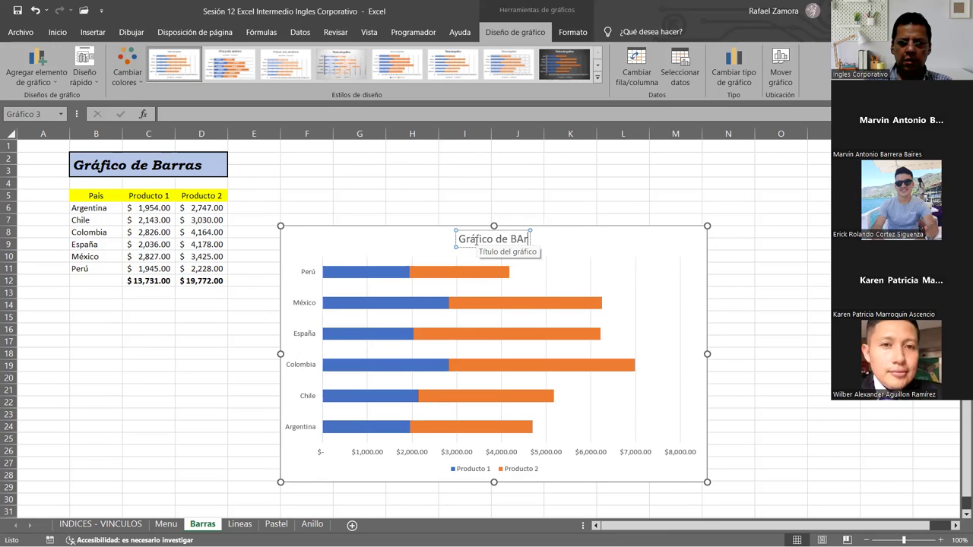
text(arras)
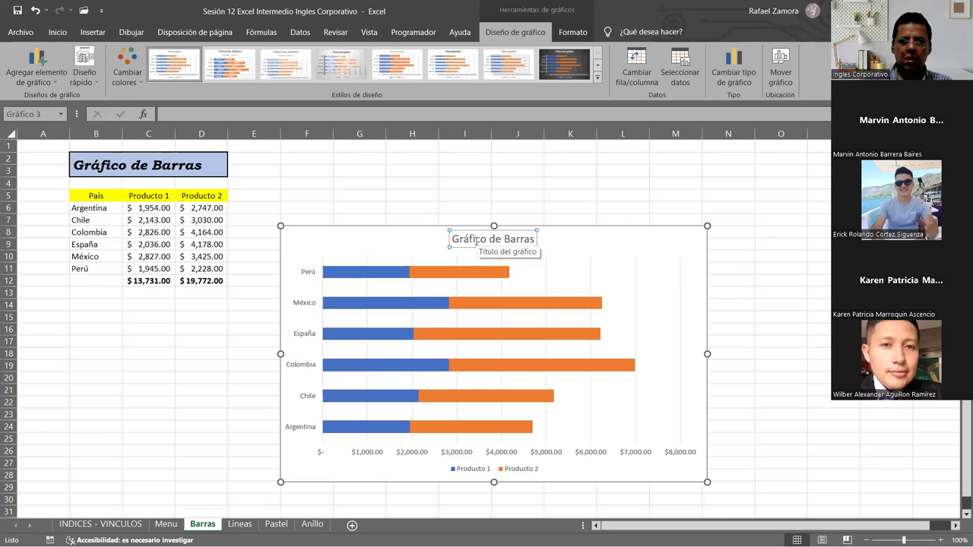
click(463, 203)
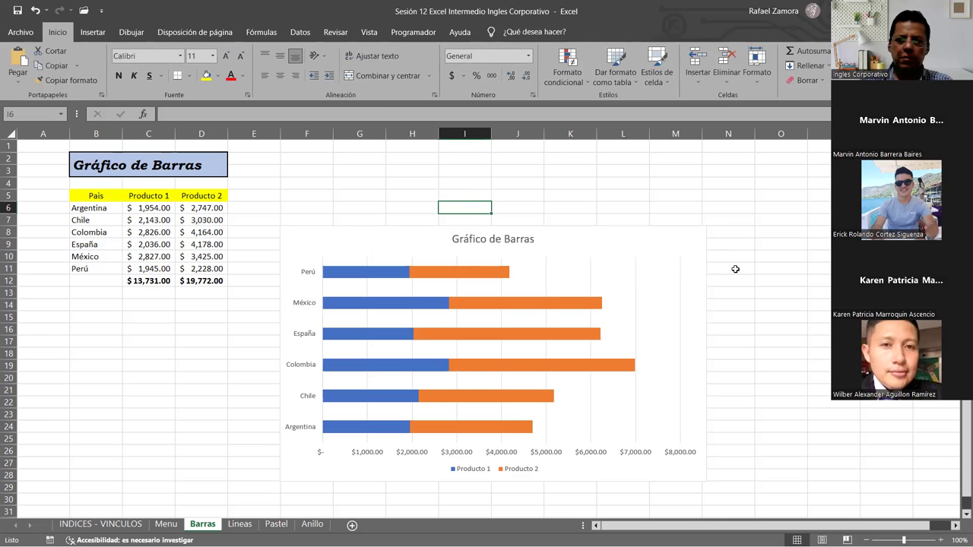
Apply the design style with the dark gradient background to the bar chart.
click(702, 264)
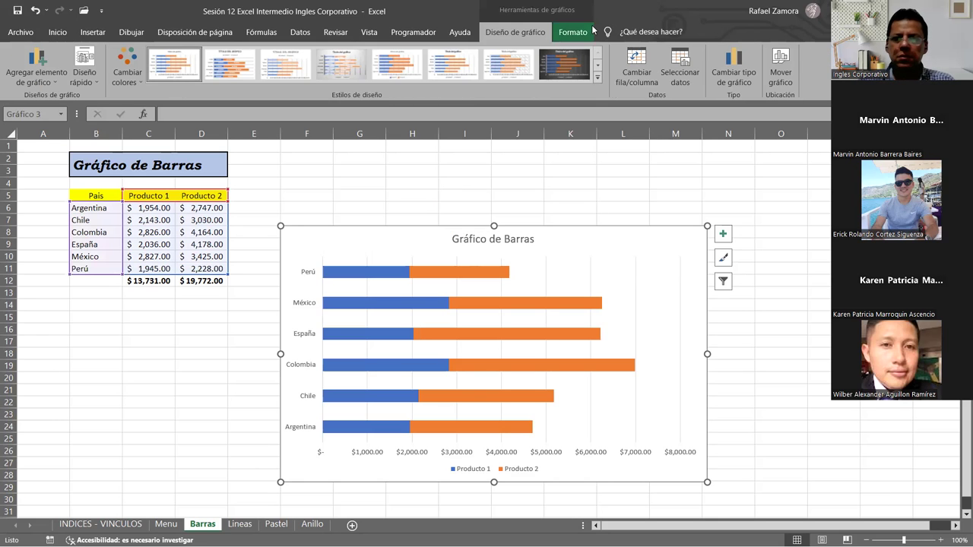
click(550, 66)
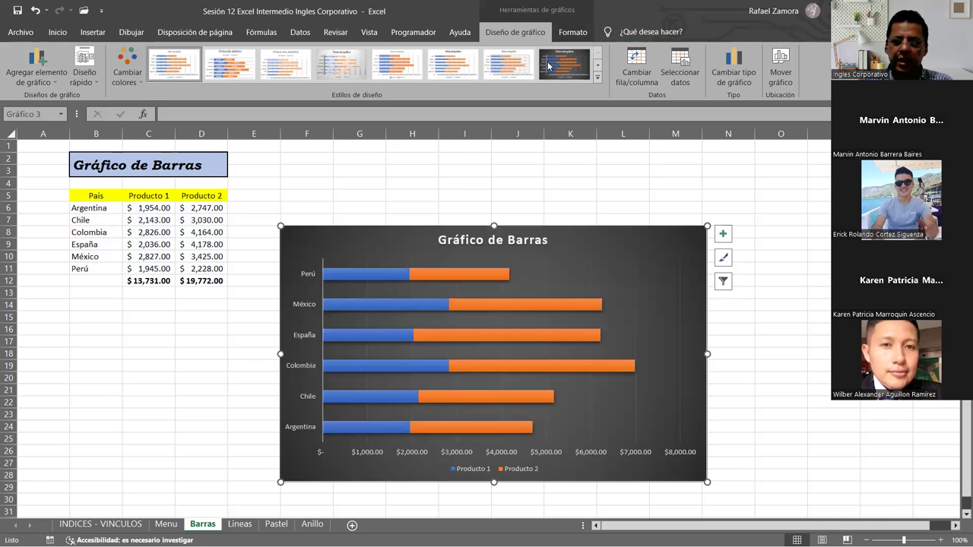
click(577, 157)
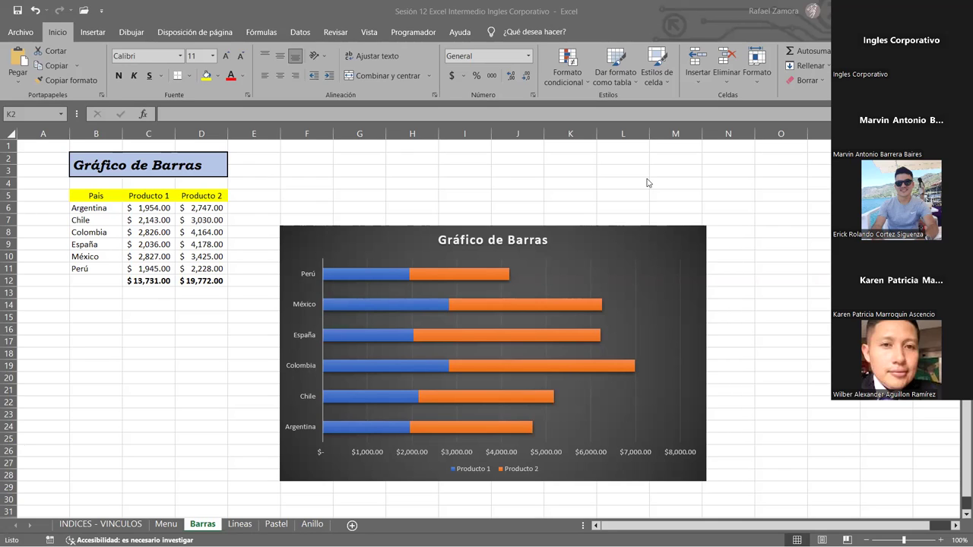
On the Lineas sheet, enter the column headers Mes, Ingresos and Egresos in B5:D5.
key(alt+Tab)
click(244, 524)
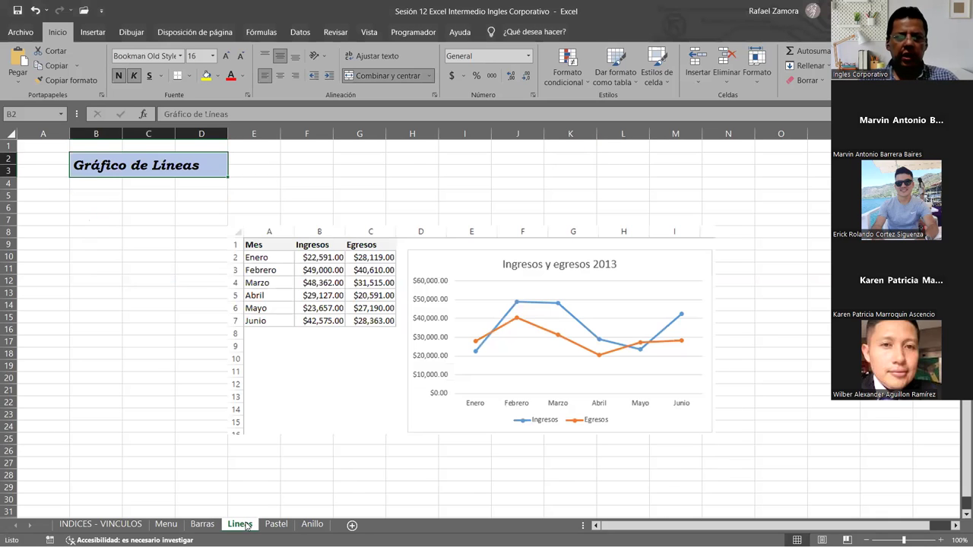
click(94, 194)
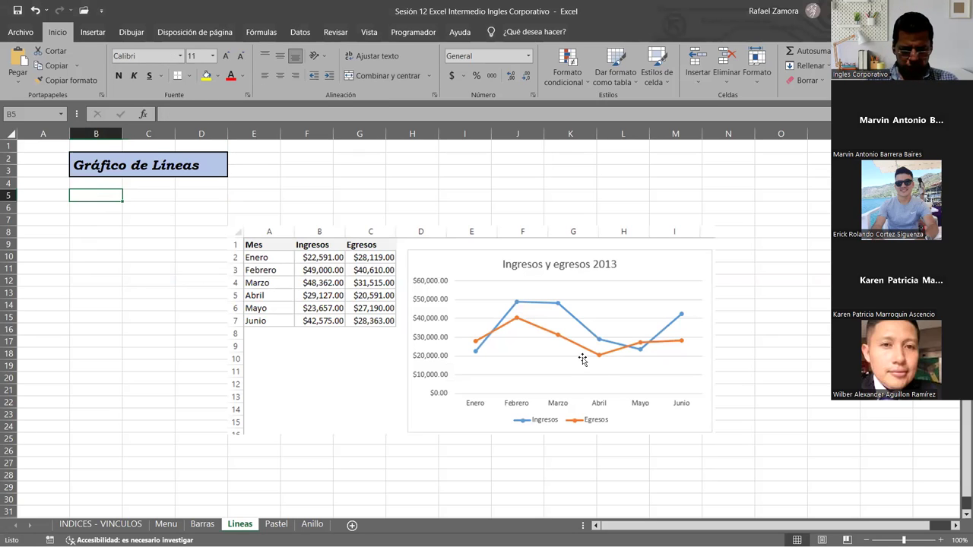
text(]Mes)
key(Tab)
text(Ingresos)
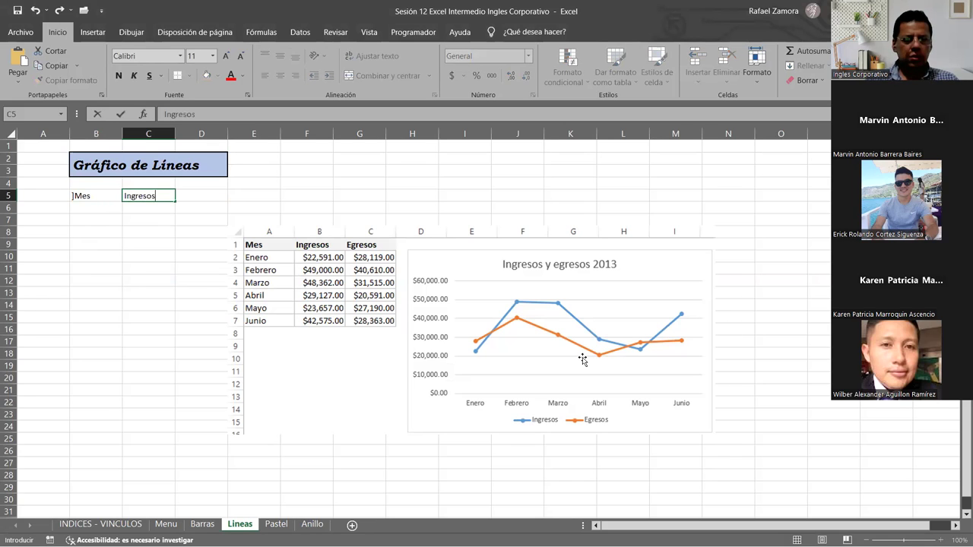
key(Tab)
text(Egresos)
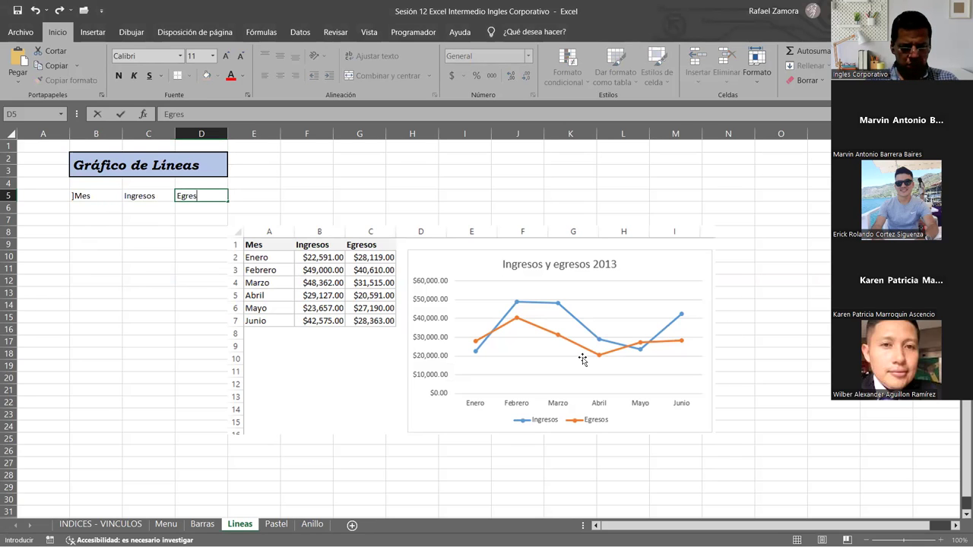
key(Return)
Correct the header in B5 to read "Mes" without the stray bracket.
key(Left)
key(Left)
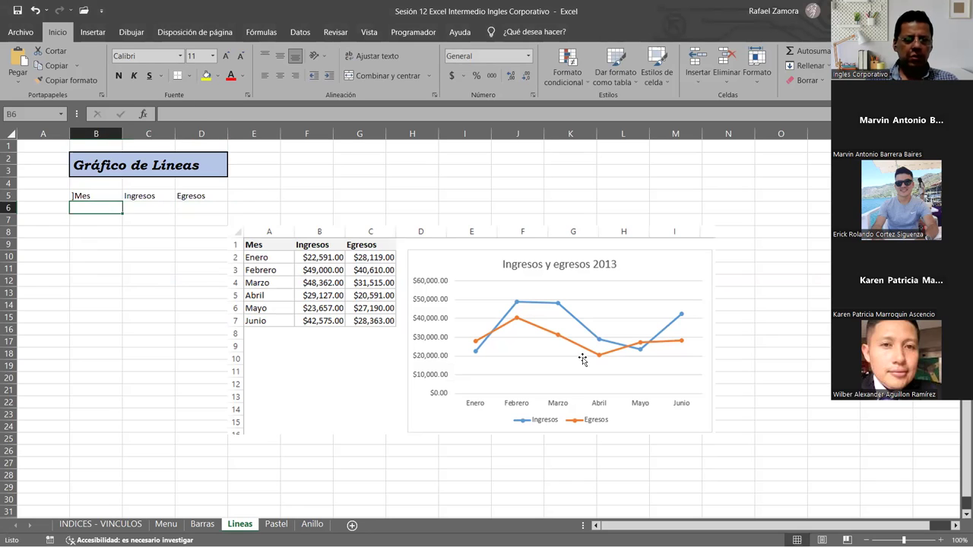
key(Up)
key(F2)
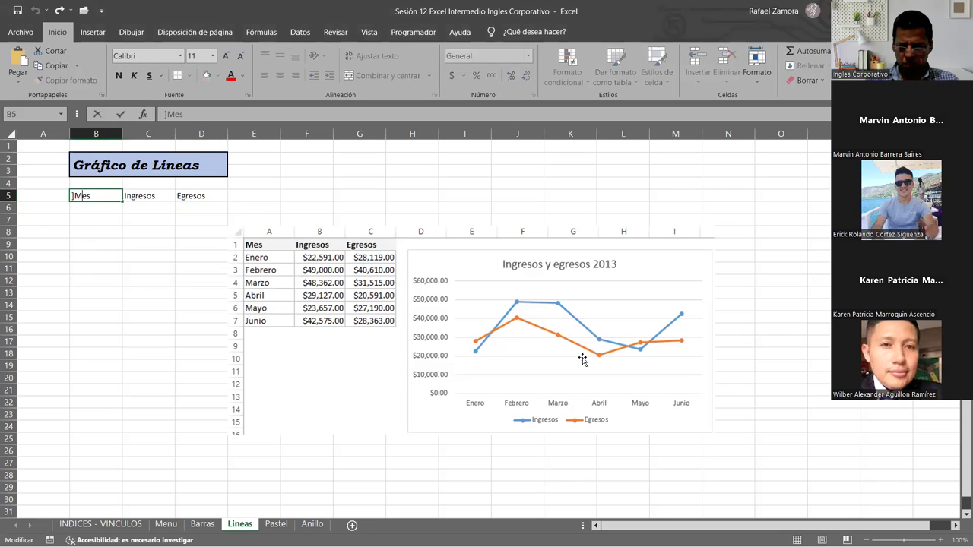
key(Return)
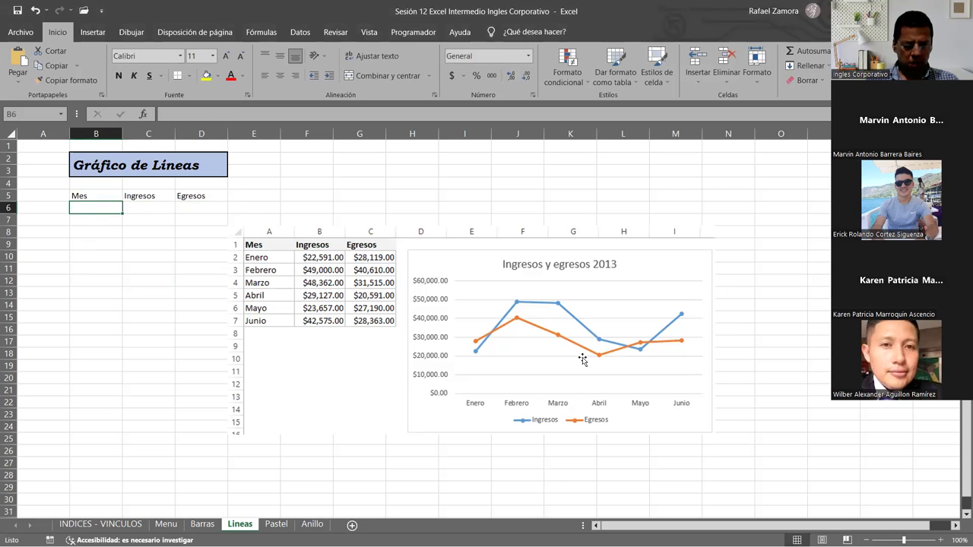
Enter Enero in B6 and autofill the months down to Junio in B11.
text(Enero)
key(Return)
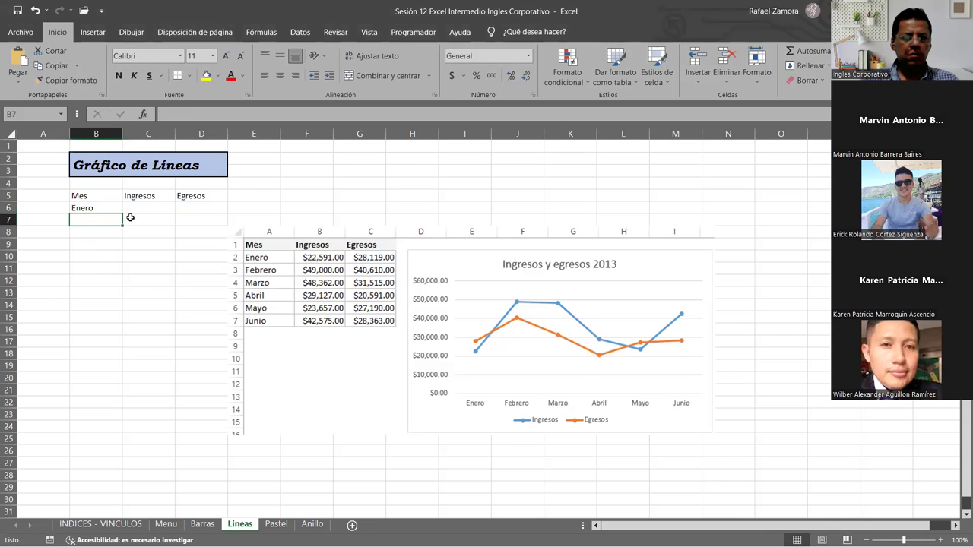
key(Up)
drag(121, 213, 121, 265)
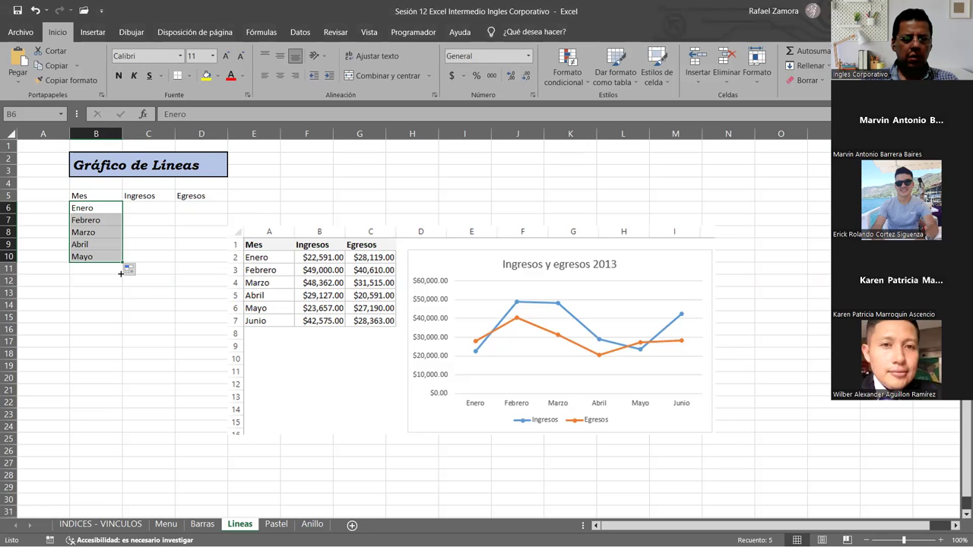
drag(121, 263, 122, 275)
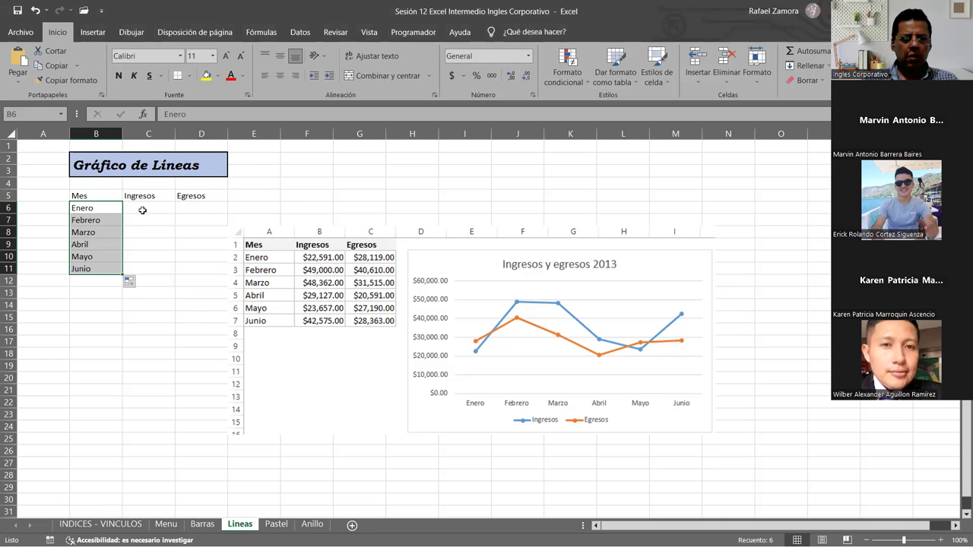
Format C6:D11 with the accounting number format and enter the incomes 22591, 49000 and 48362 in C6:C8.
drag(142, 210, 180, 272)
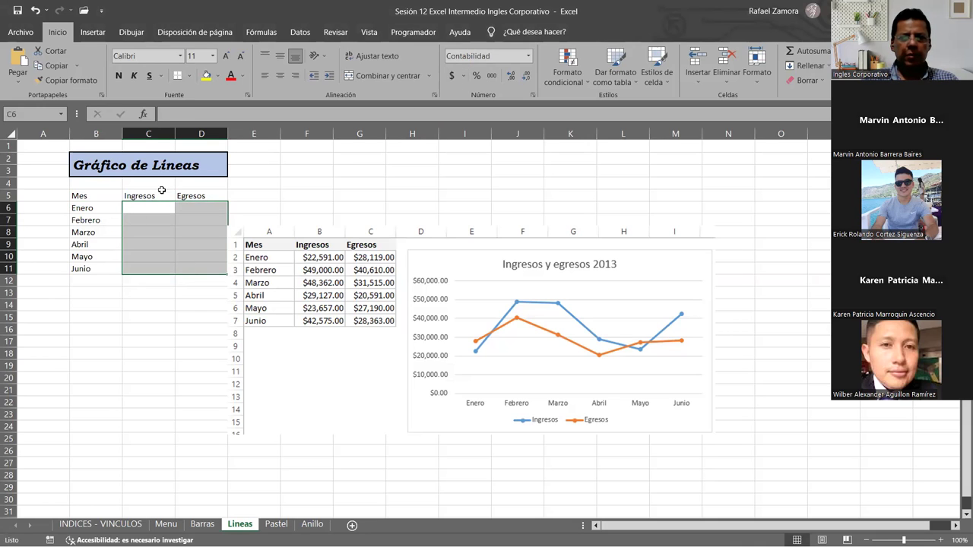
click(134, 211)
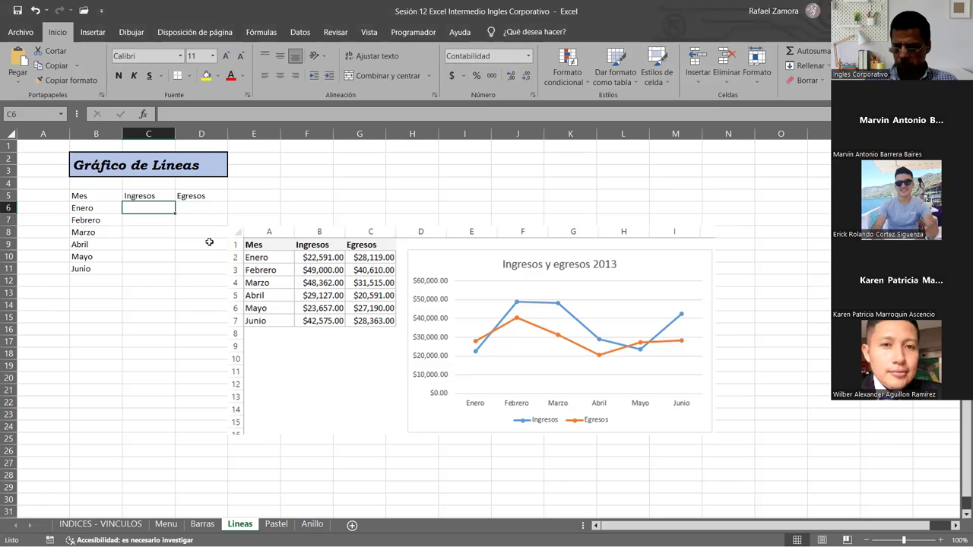
text(22,)
text(591)
key(Return)
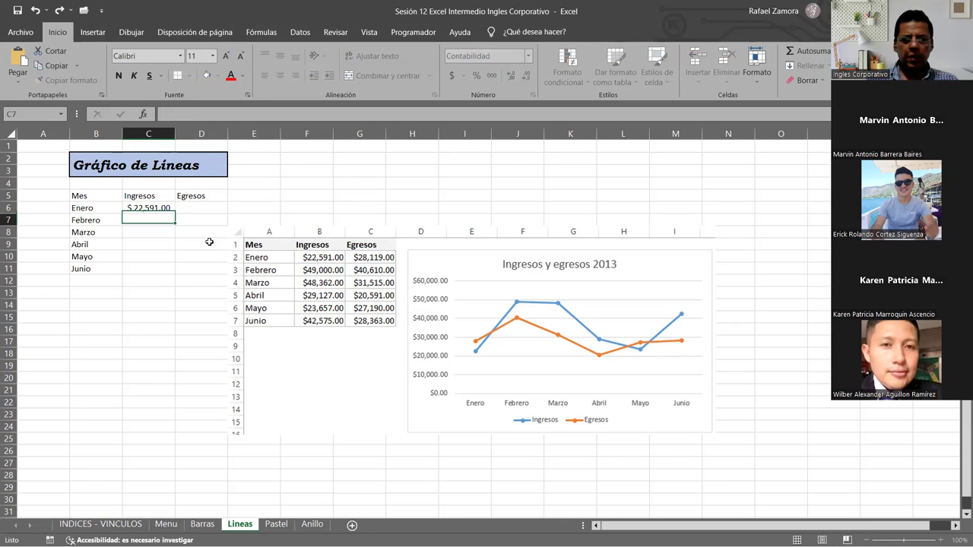
text(49000)
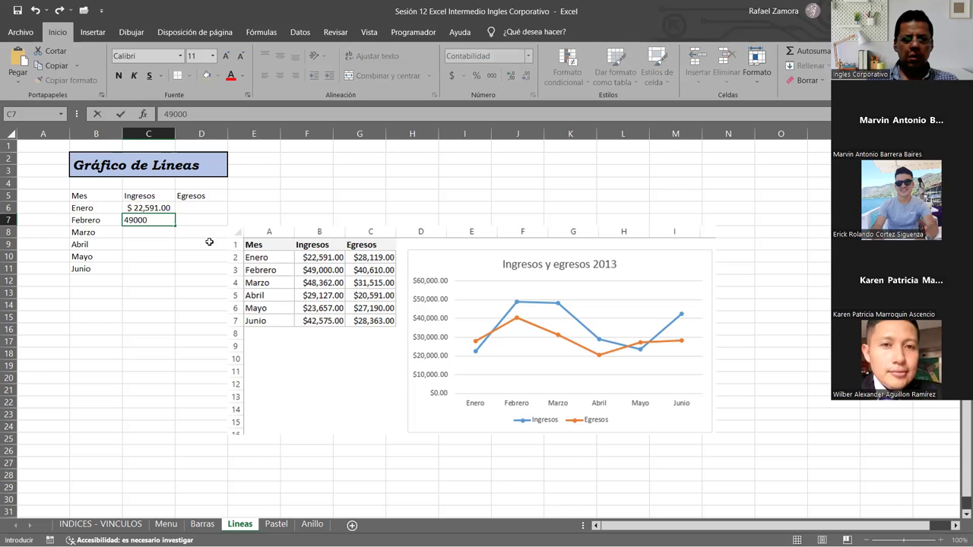
key(Return)
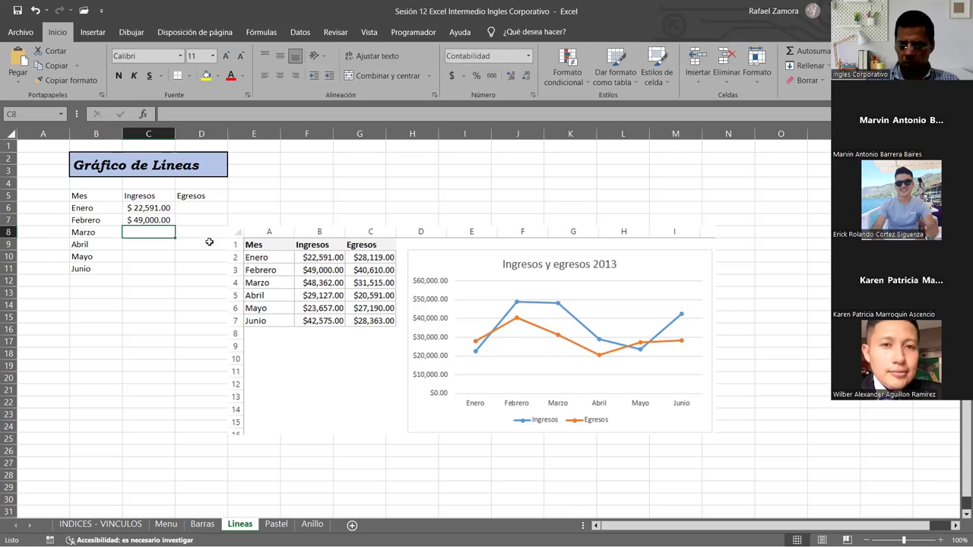
text(48)
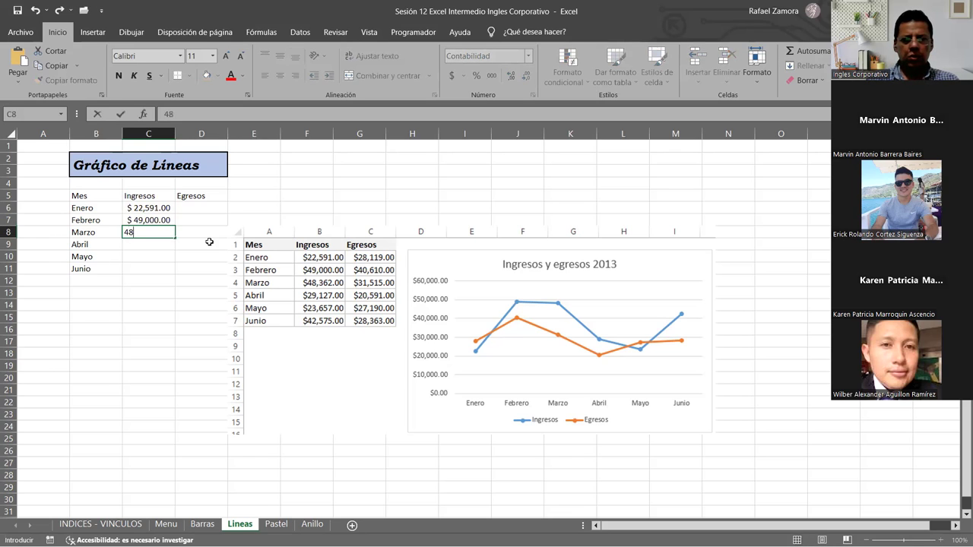
text(362)
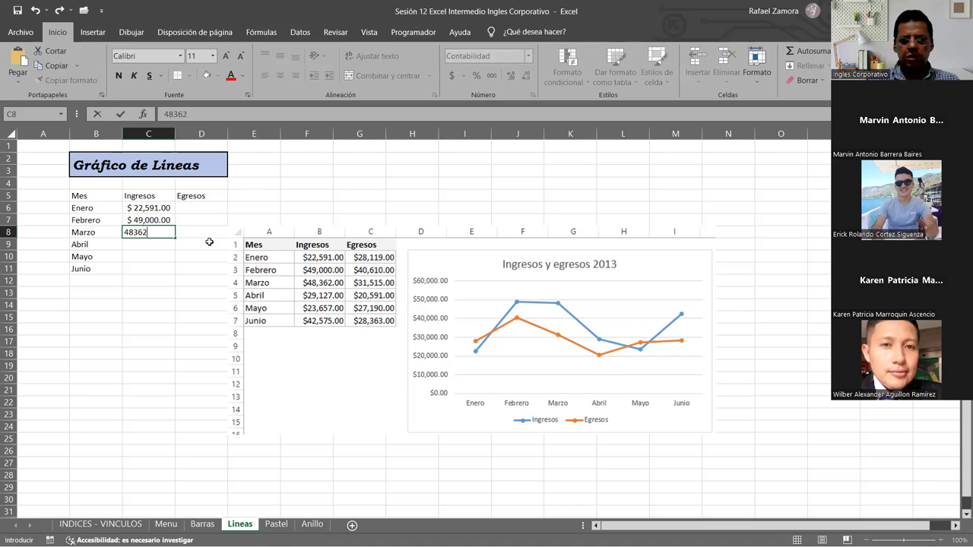
key(Return)
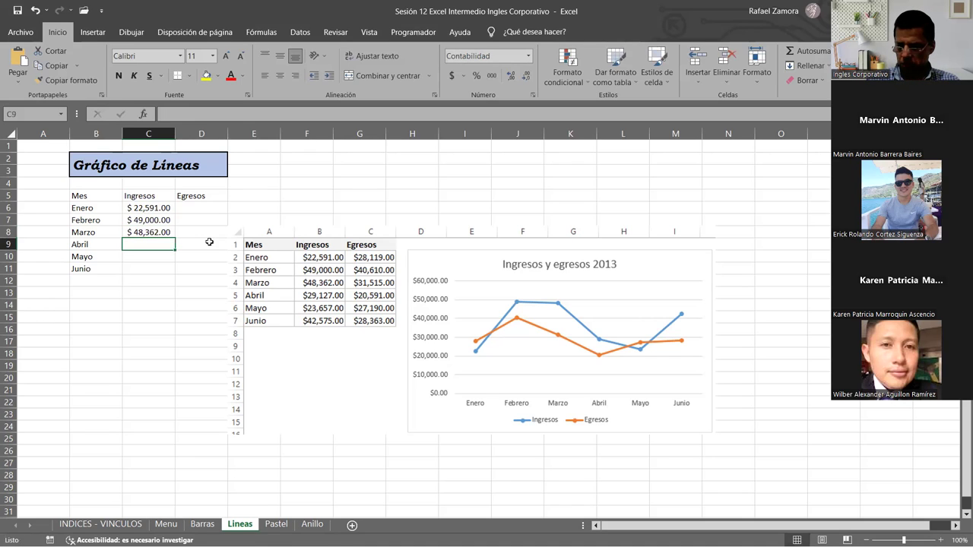
Enter the April to June incomes 29127, 23657 and 42575 in C9:C11.
text(29127)
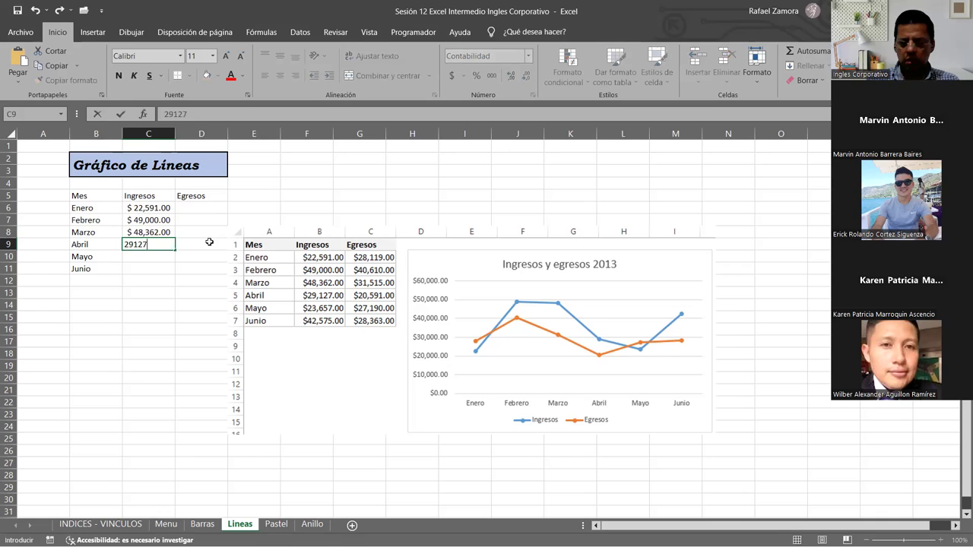
key(Return)
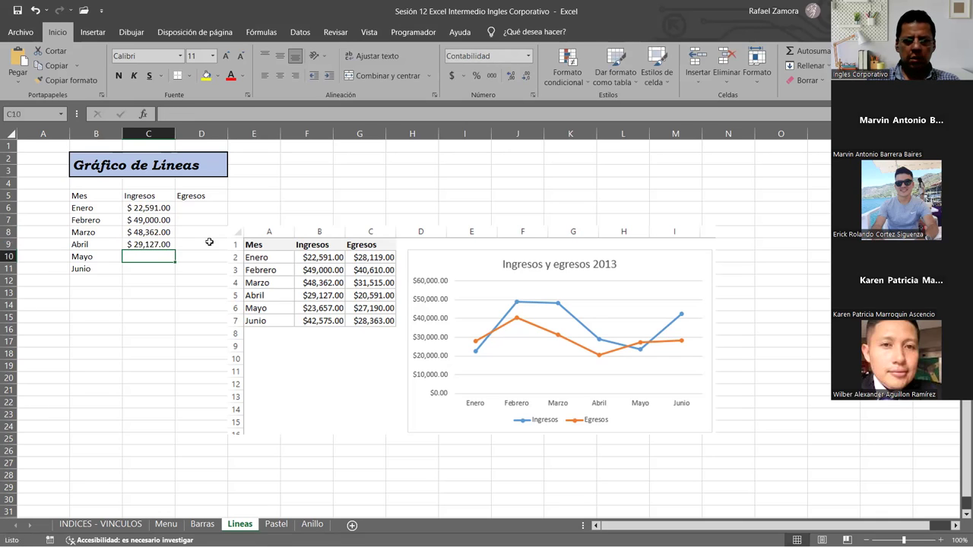
text(23)
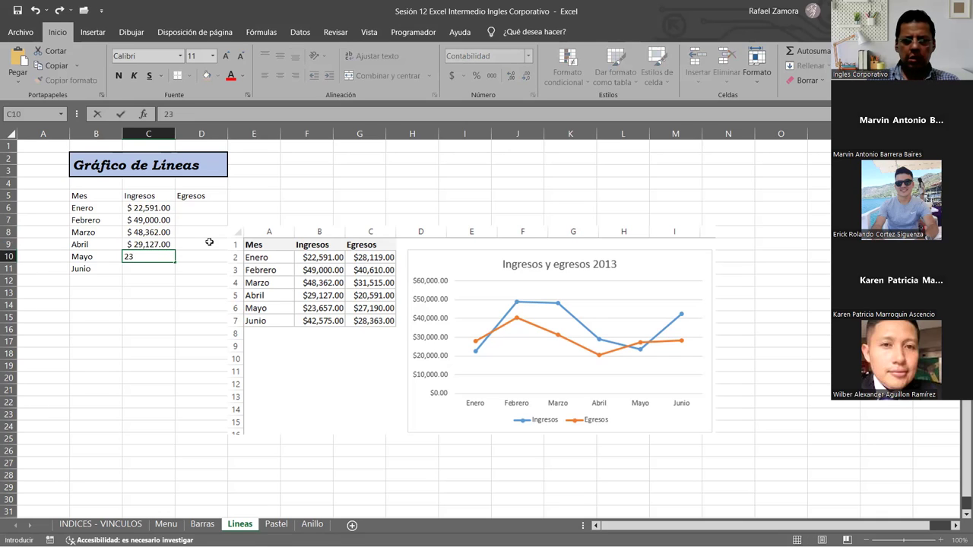
text(657)
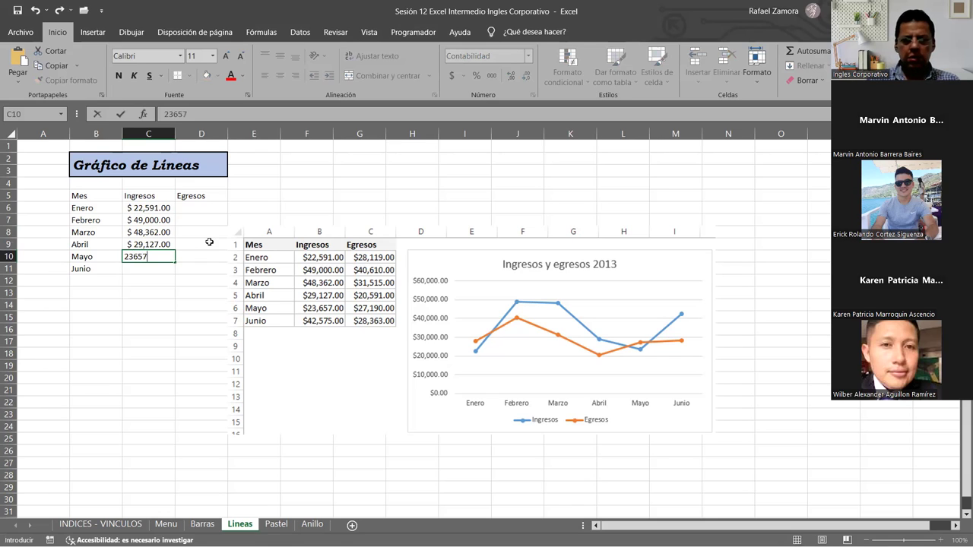
key(Return)
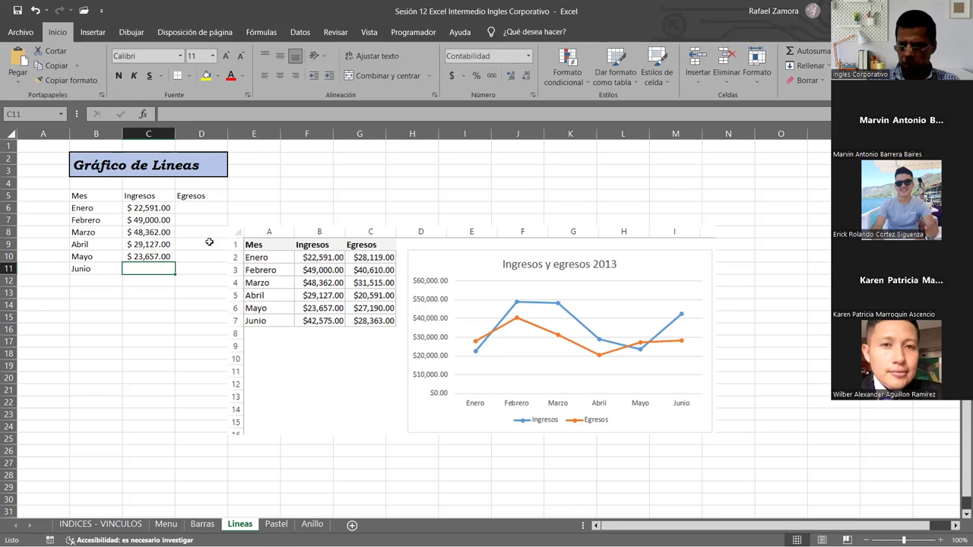
text(42,)
text(575)
key(Return)
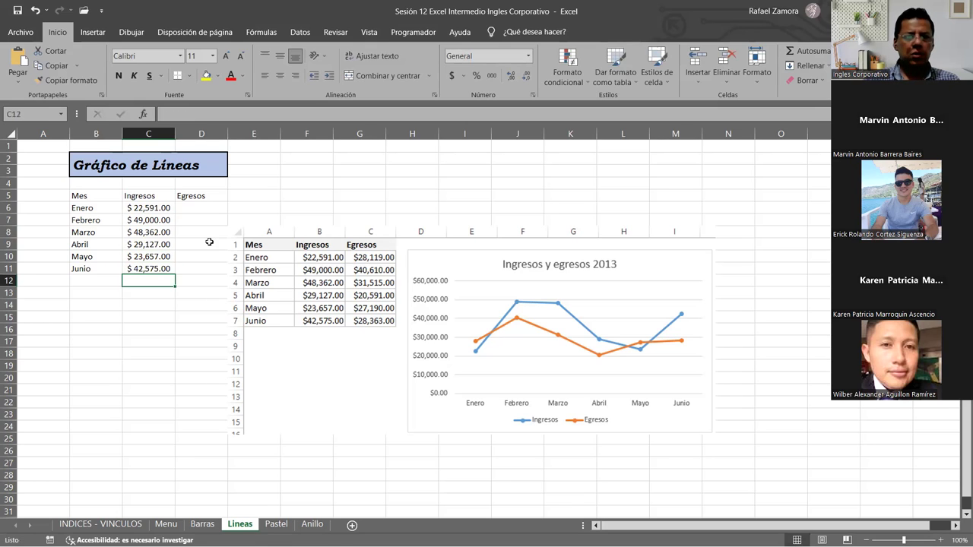
Center the header row B5:E5 and make it bold.
drag(67, 196, 199, 201)
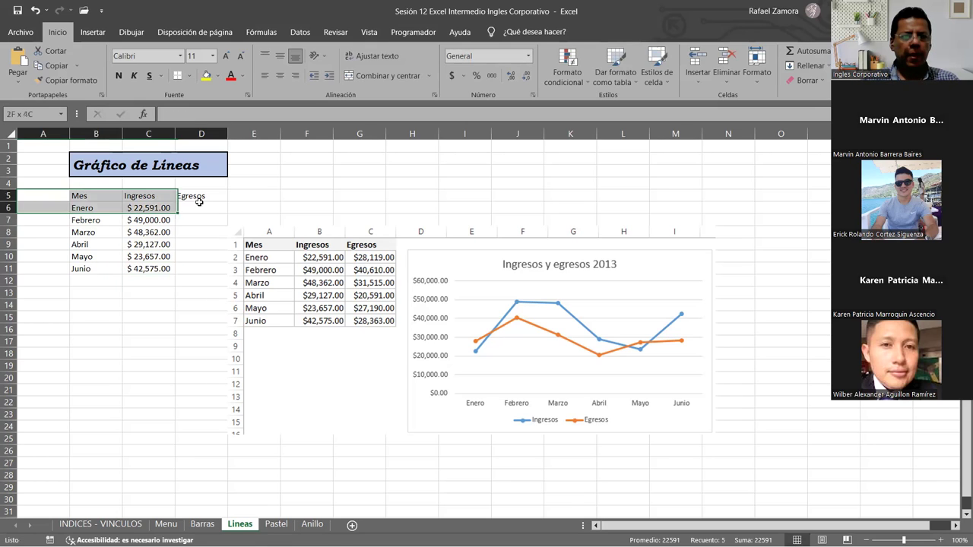
click(206, 204)
drag(102, 195, 243, 195)
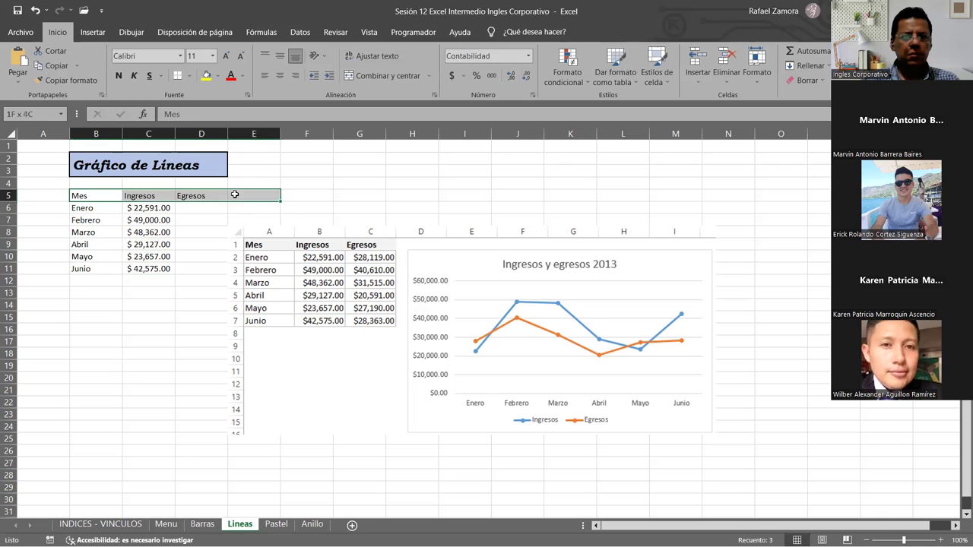
click(279, 75)
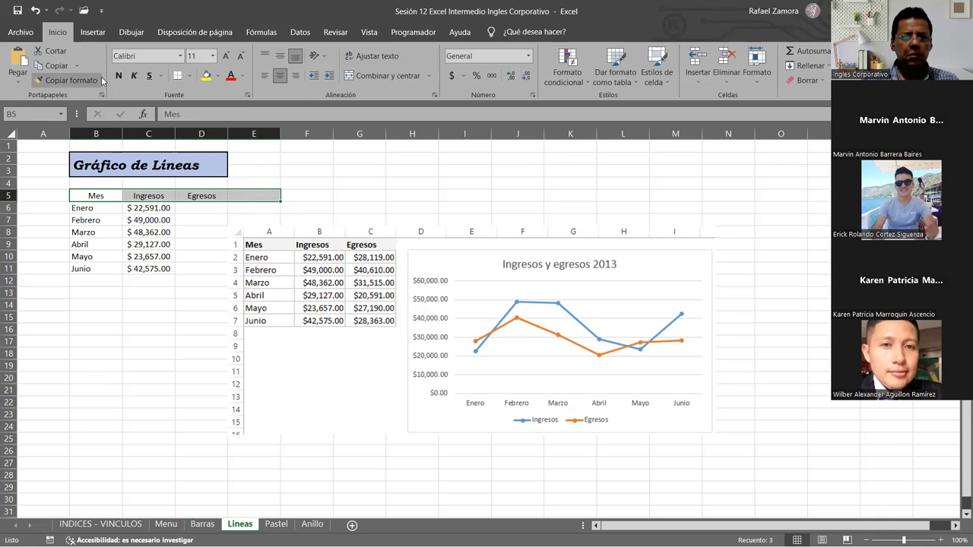
click(118, 75)
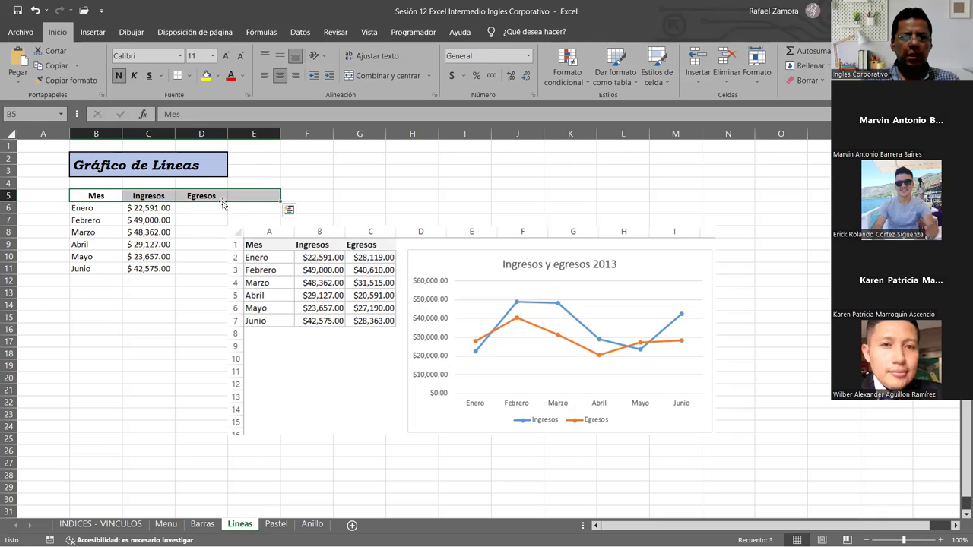
Enter the January to March expenses 28119, 40610 and 31515 in D6:D8.
click(222, 204)
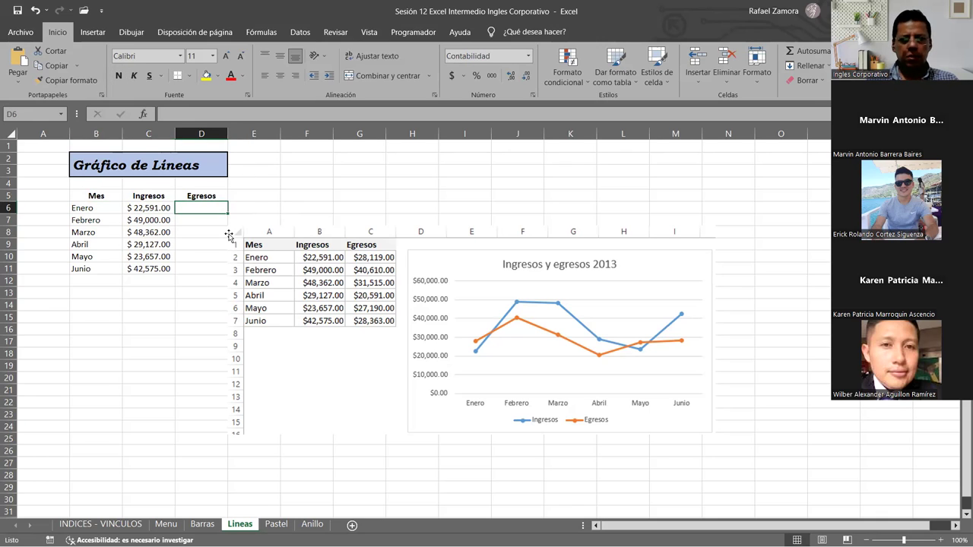
text(28119)
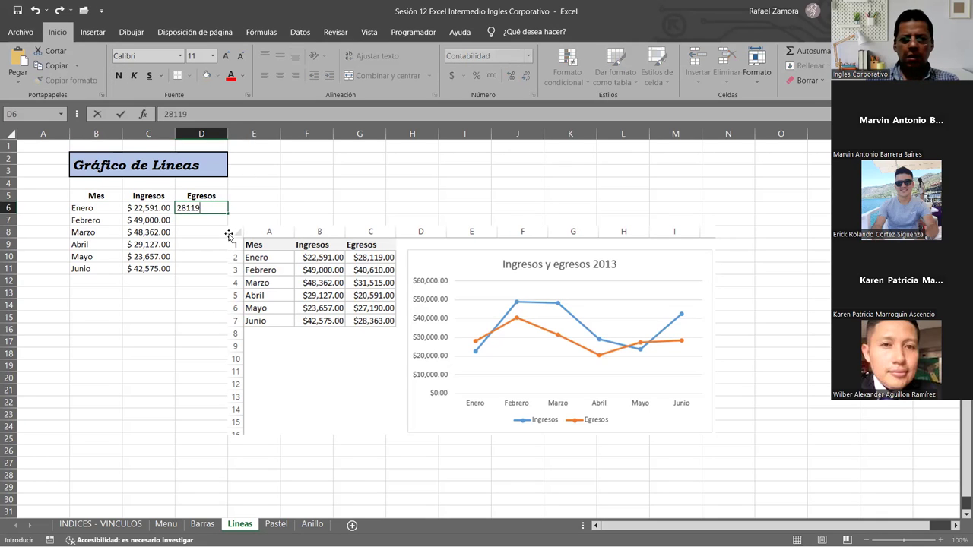
key(Return)
text(4)
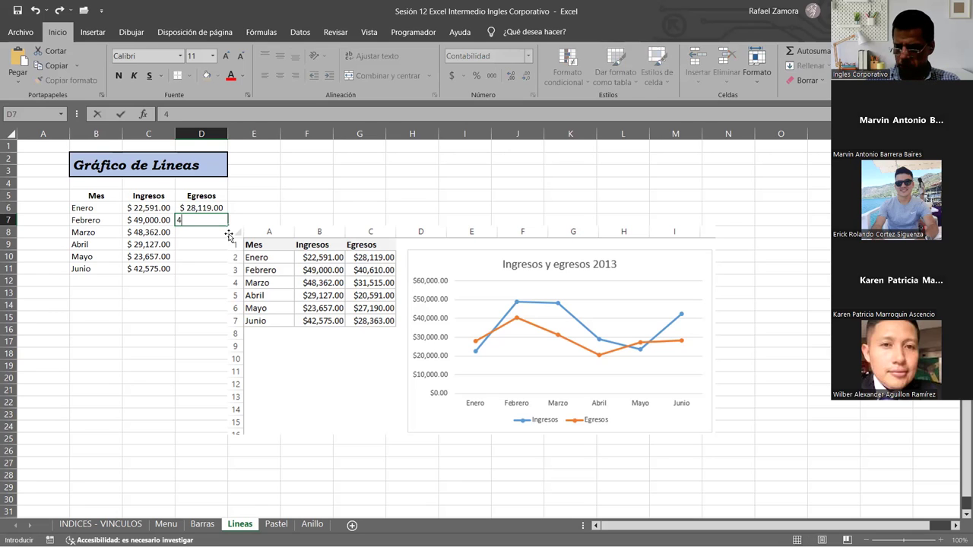
text(0610)
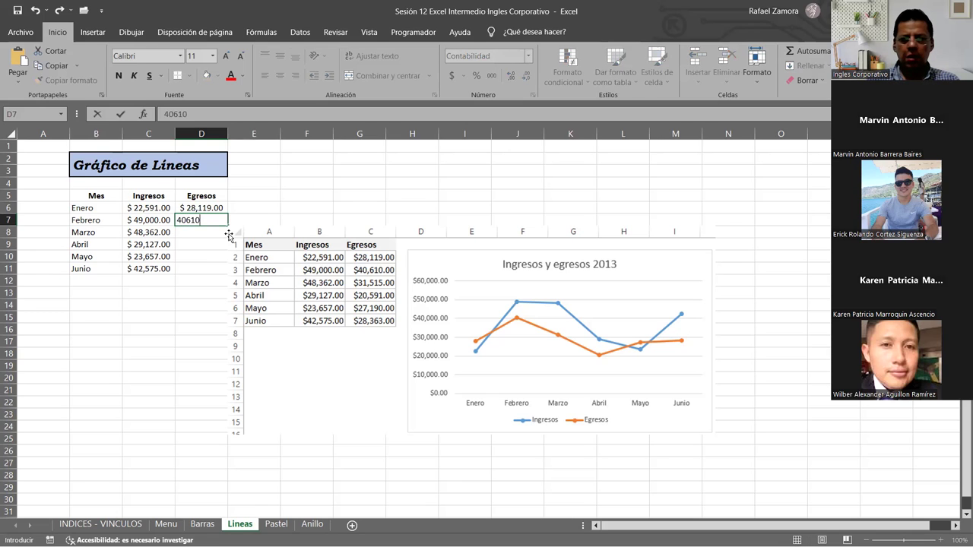
key(Return)
text(34)
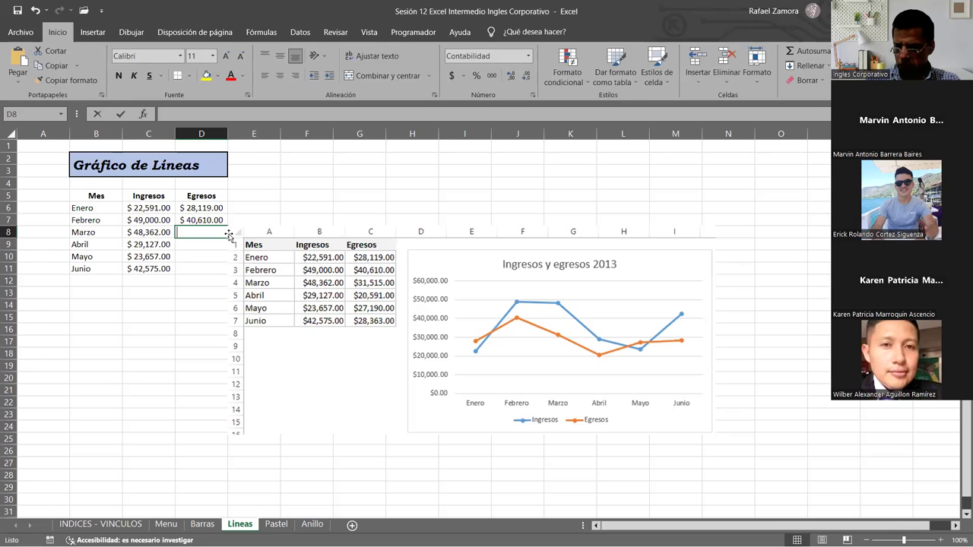
key(BackSpace)
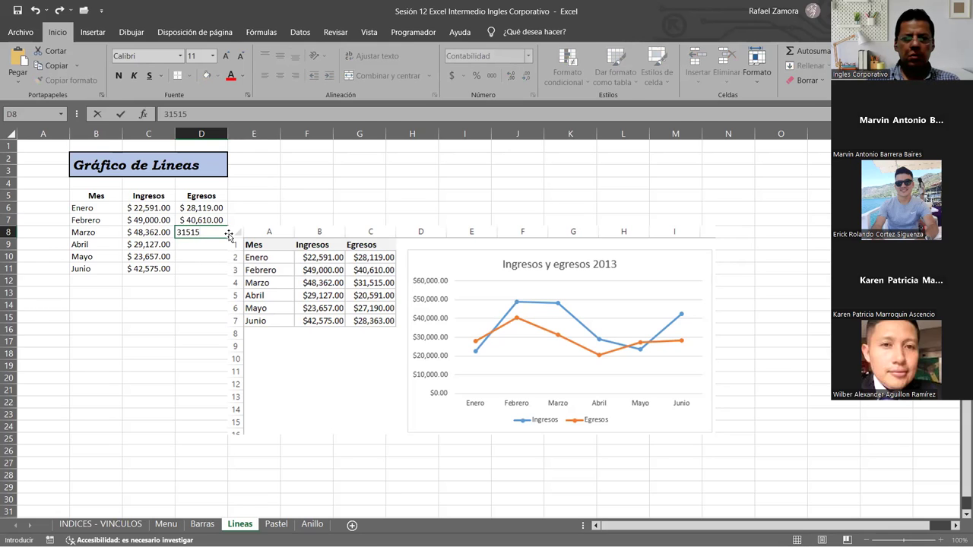
key(Return)
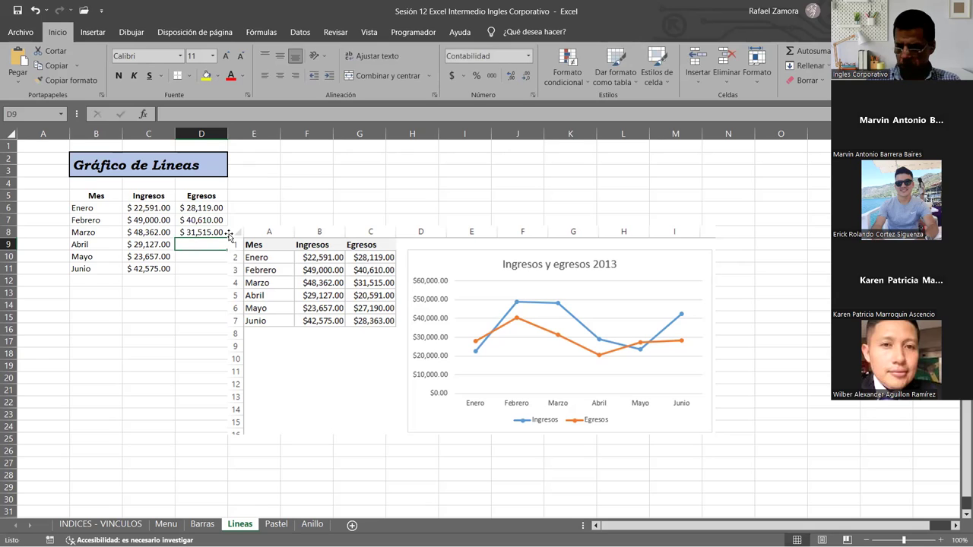
Enter the April to June expenses 20591, 27190 and 28363 in D9:D11.
text(20591)
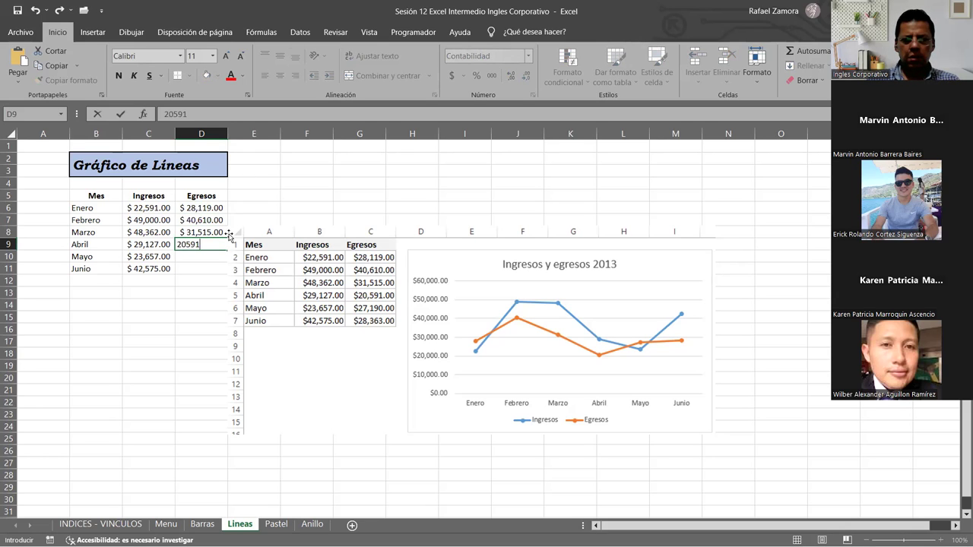
key(Return)
text(3)
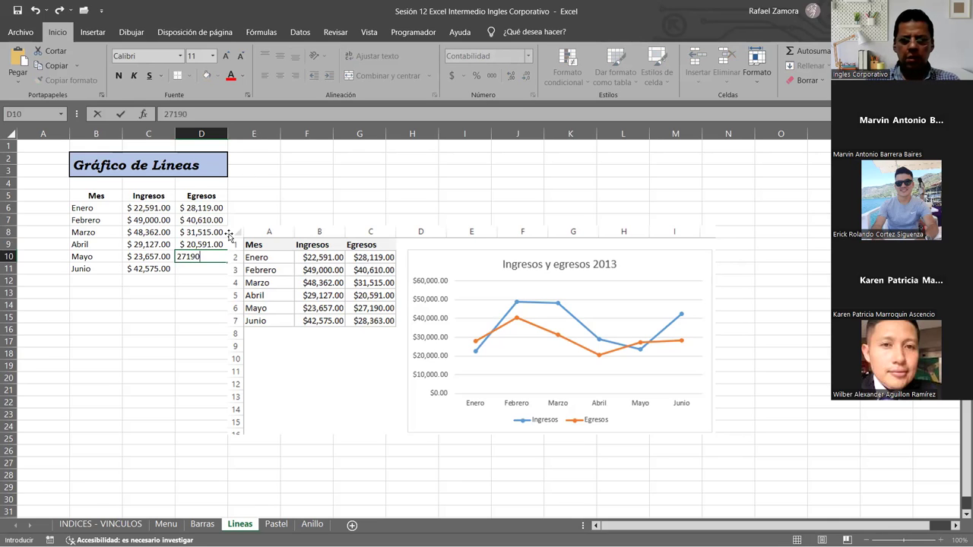
text(7190)
key(Return)
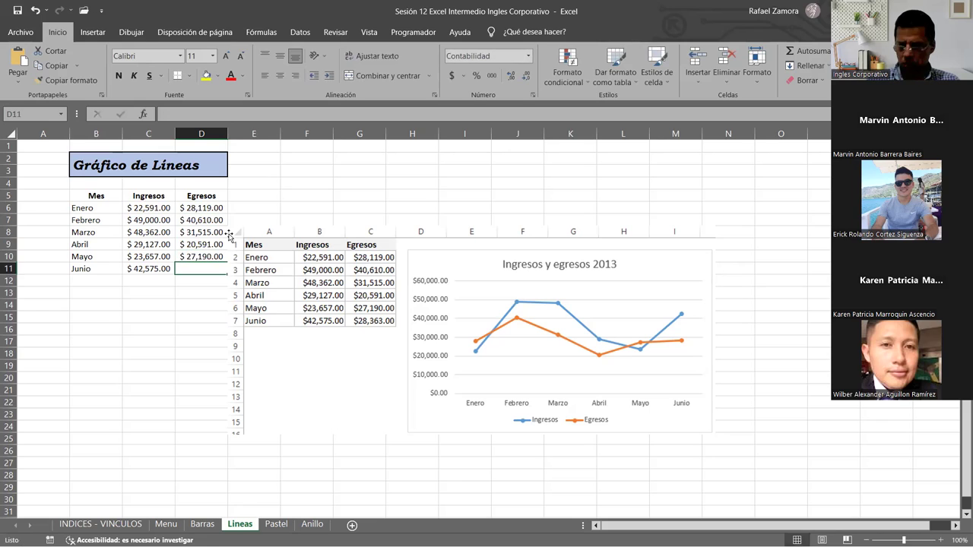
text(28363)
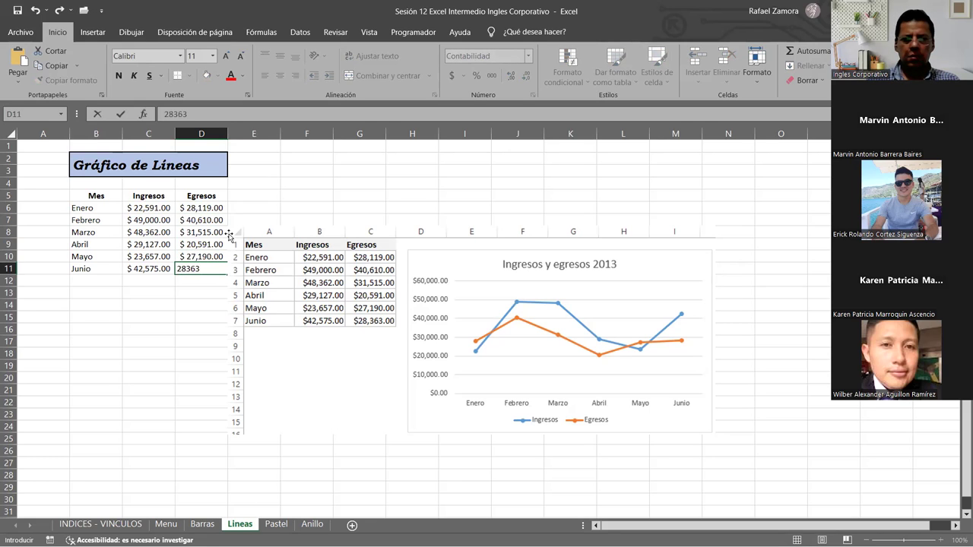
key(Return)
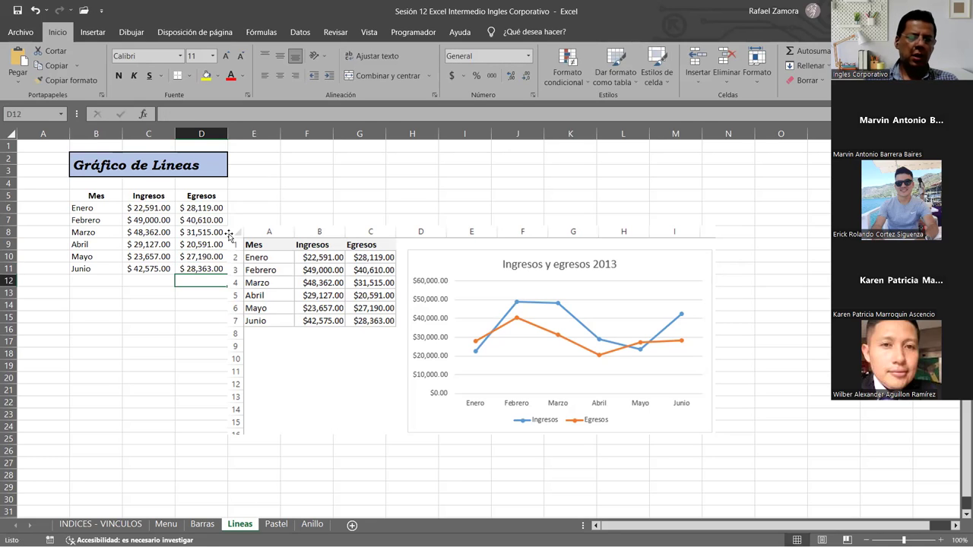
Delete the reference picture showing the sample table and line chart from the Lineas sheet.
click(497, 327)
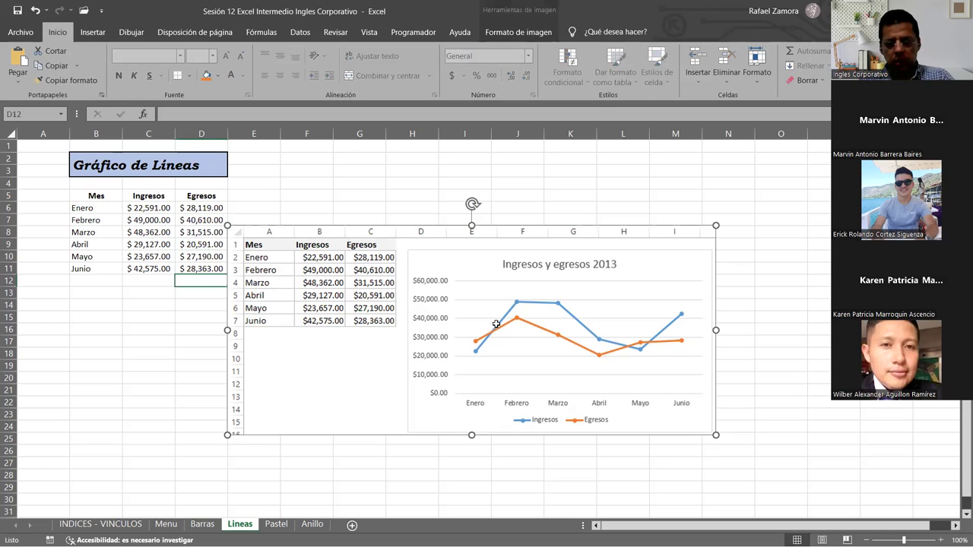
key(Delete)
Total the income and expense columns with =SUMA(C6:C11) in C12 and =SUMA(D6:D11) in D12.
click(137, 279)
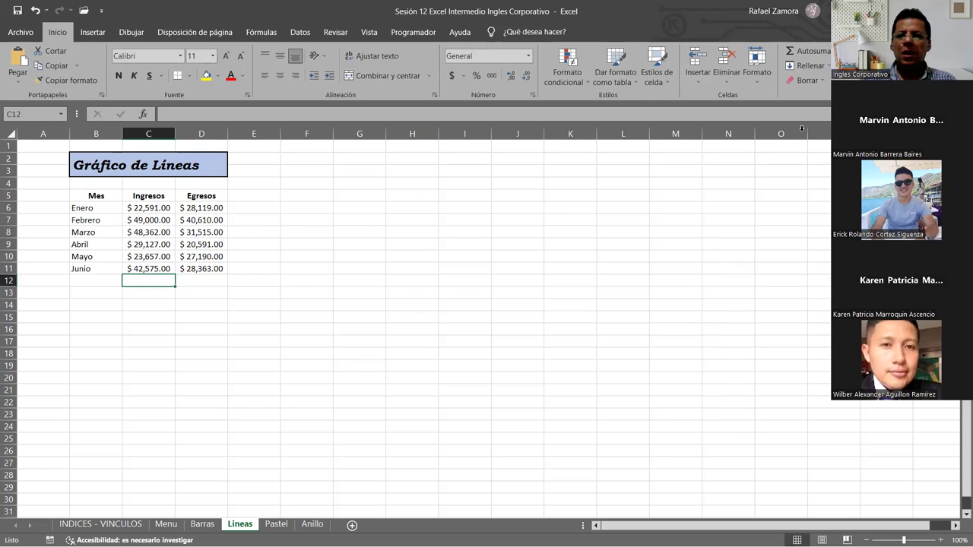
click(804, 51)
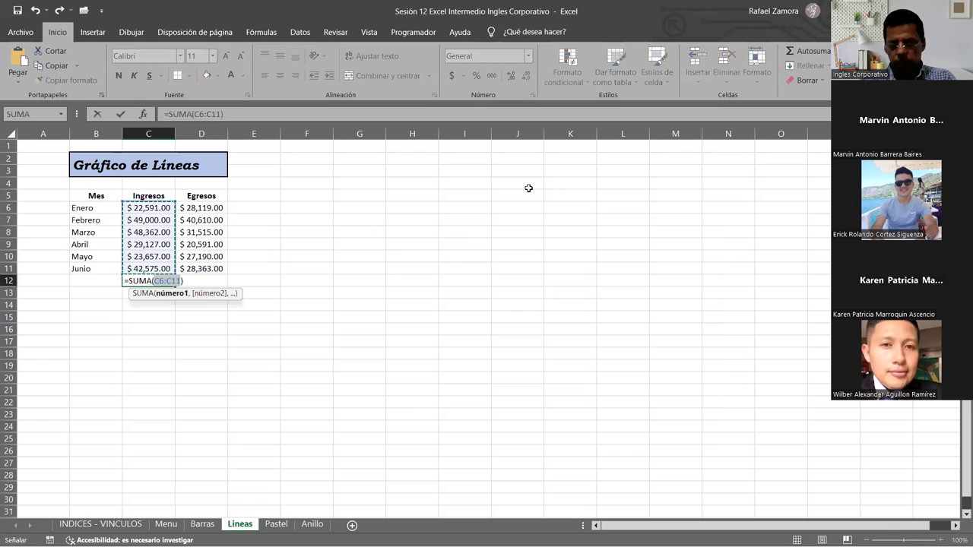
key(ctrl+Return)
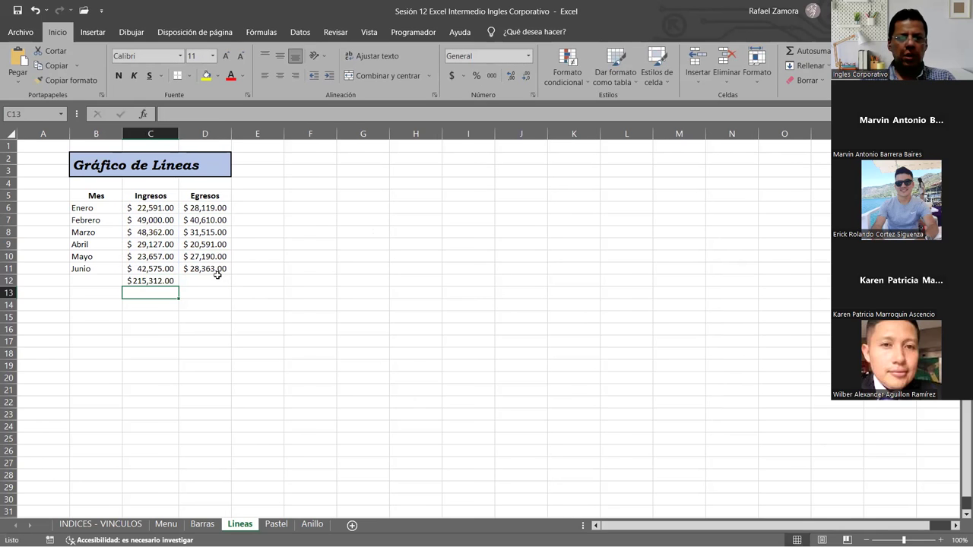
click(216, 280)
click(804, 50)
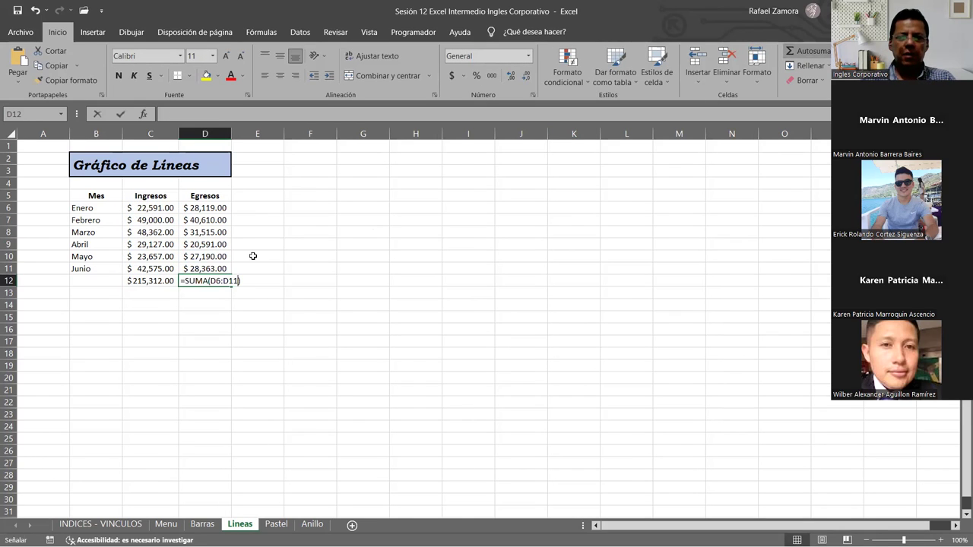
key(ctrl+Return)
Make the totals in C12:D12 bold.
drag(151, 280, 220, 281)
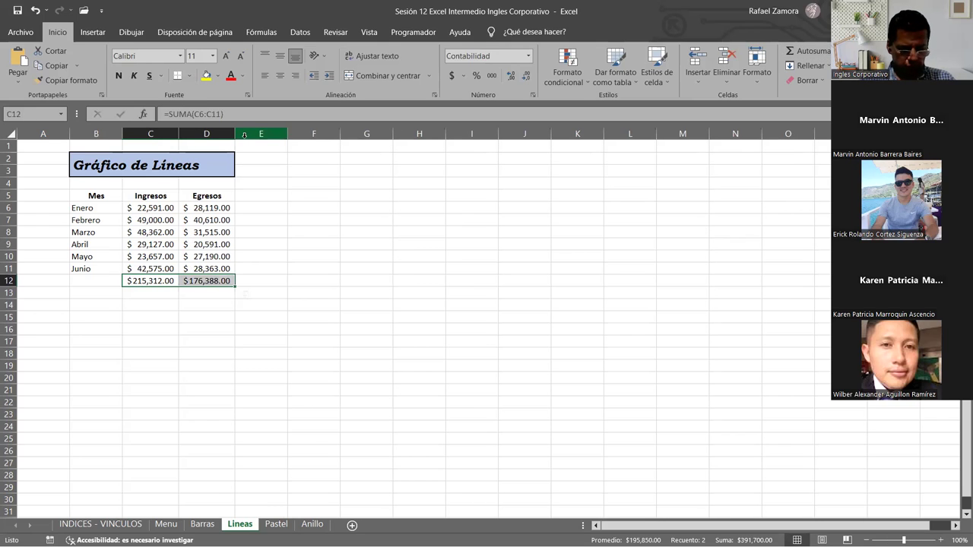
key(ctrl+n)
click(365, 303)
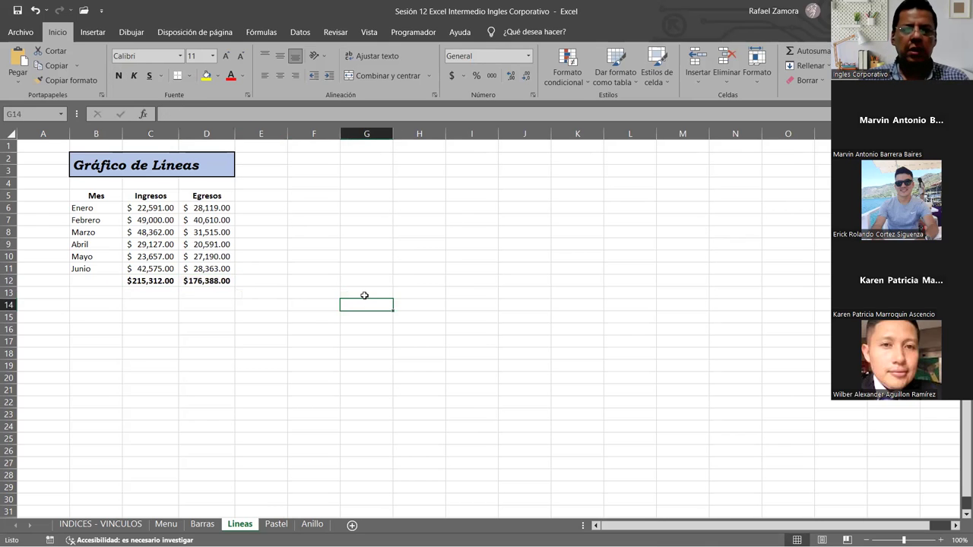
click(365, 293)
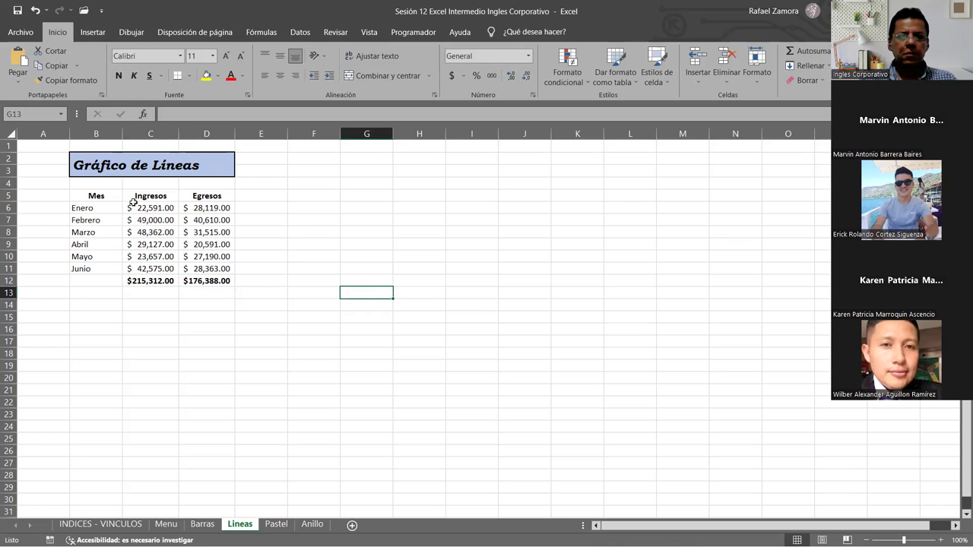
Insert a 2D line chart with markers from the monthly data in B5:D11, excluding the totals row.
drag(96, 196, 201, 269)
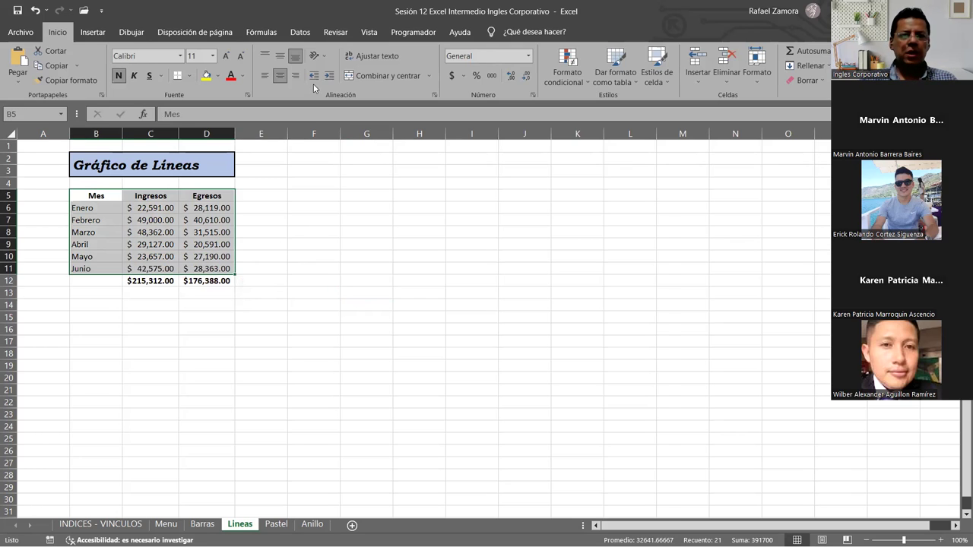
click(93, 32)
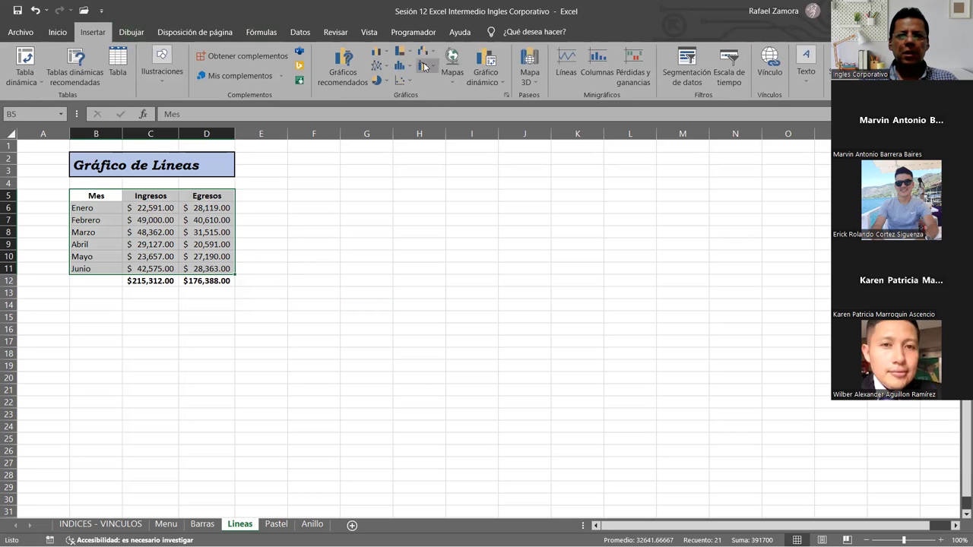
click(378, 65)
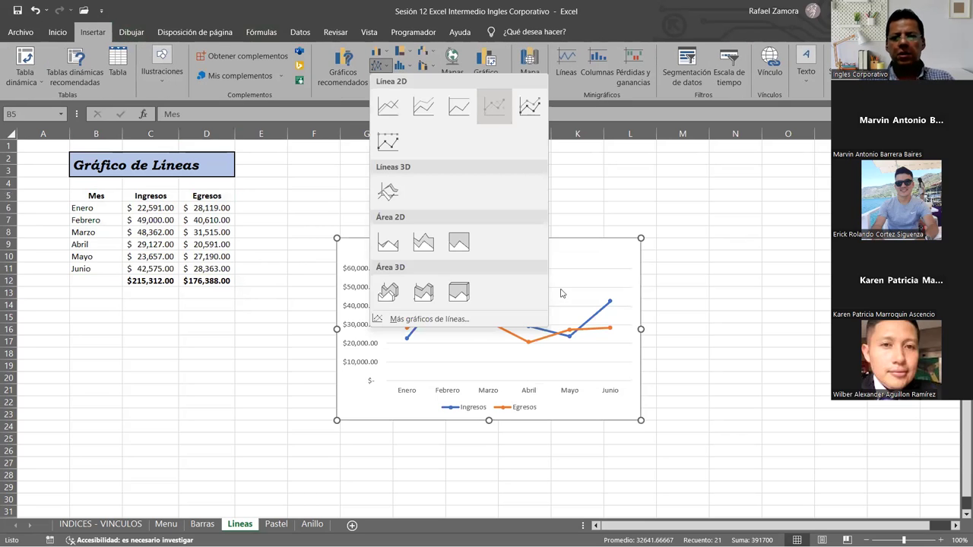
click(562, 294)
Move the line chart next to the table at F2 and enlarge it to cover about F2:M22.
drag(540, 238, 494, 151)
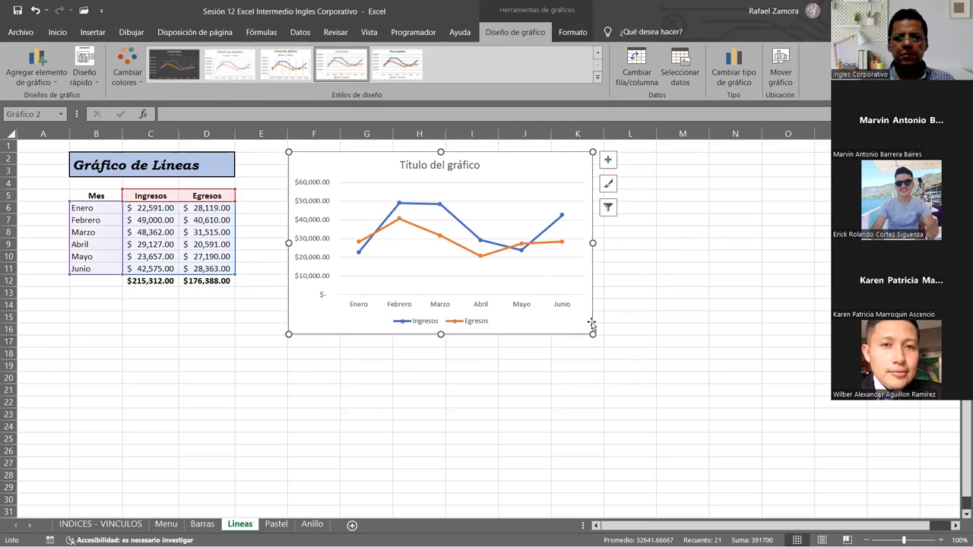
drag(594, 334, 658, 404)
click(715, 336)
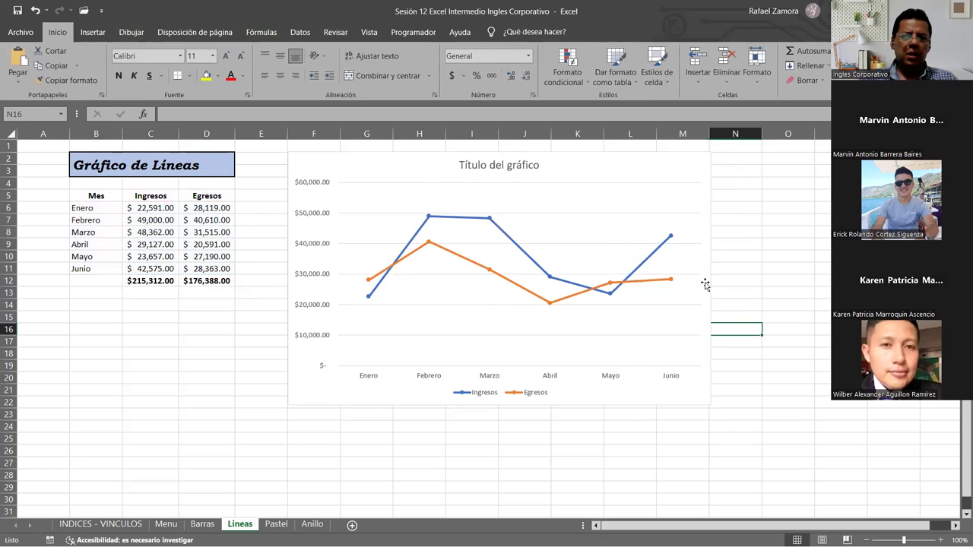
Apply the second preset design style, with double-stroke lines and the legend under the title, to the line chart.
click(703, 233)
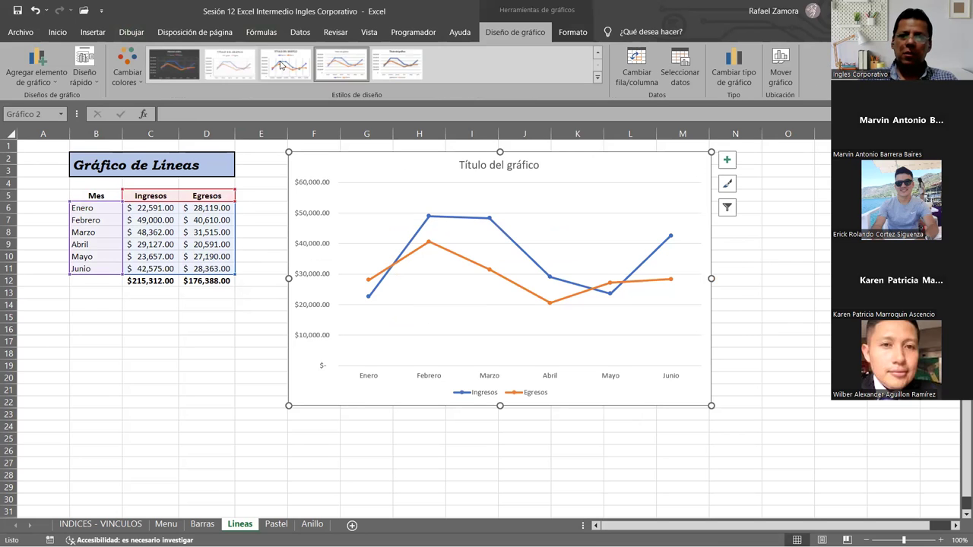
click(236, 57)
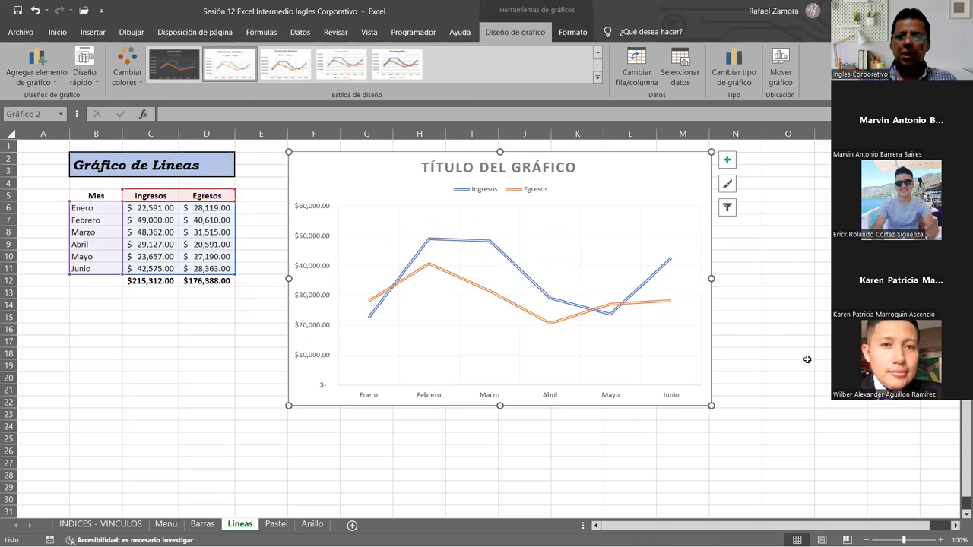
click(745, 313)
click(709, 179)
click(712, 175)
click(694, 175)
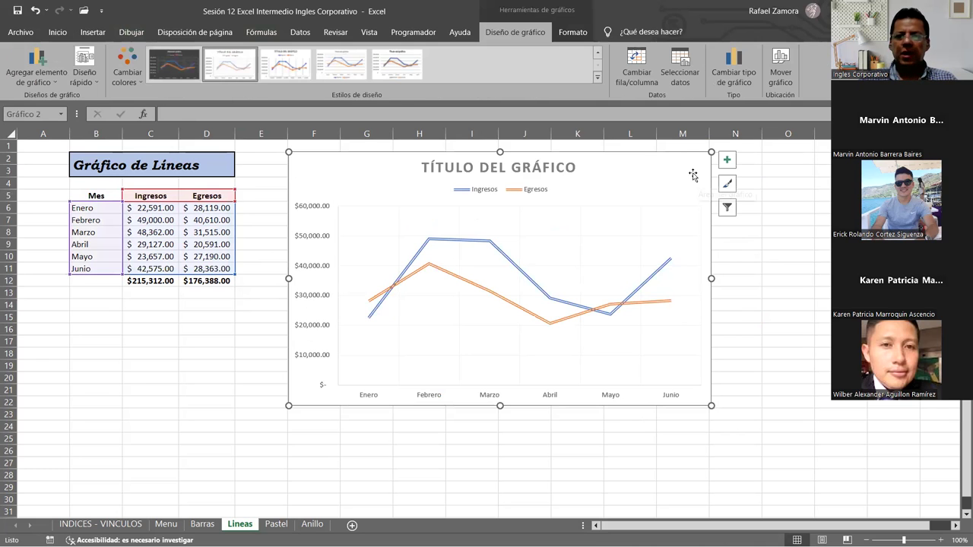
Fill the chart area with a light Azul, Énfasis 1 shade and give it a standard red outline.
click(570, 31)
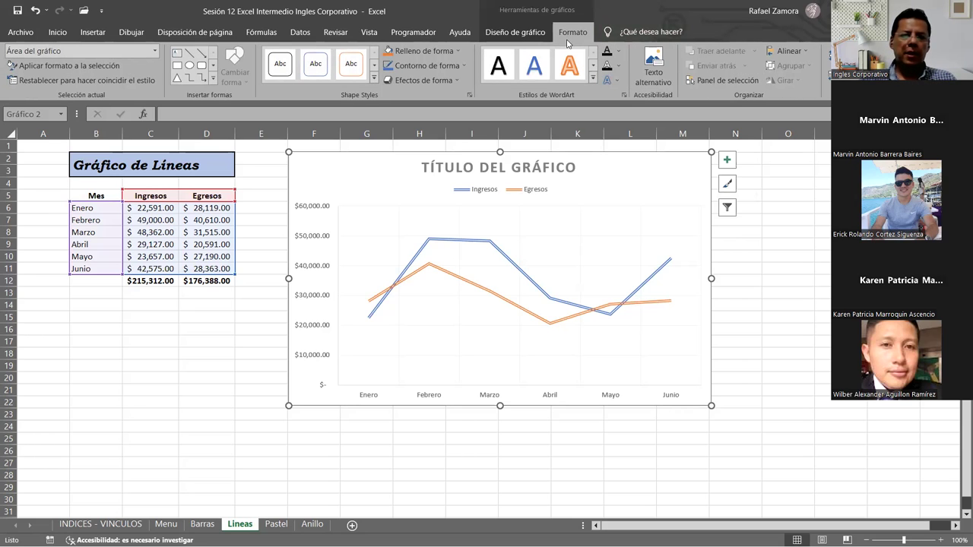
click(460, 50)
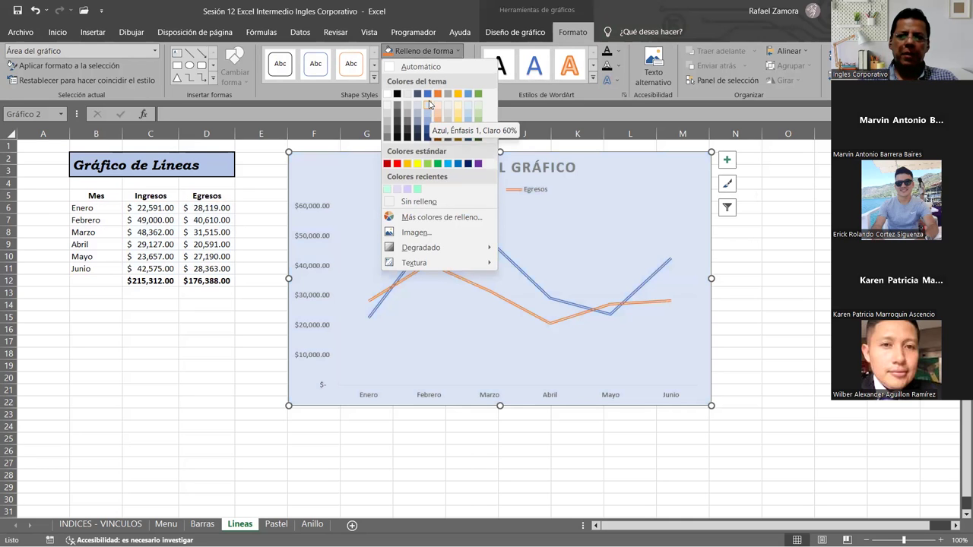
click(430, 104)
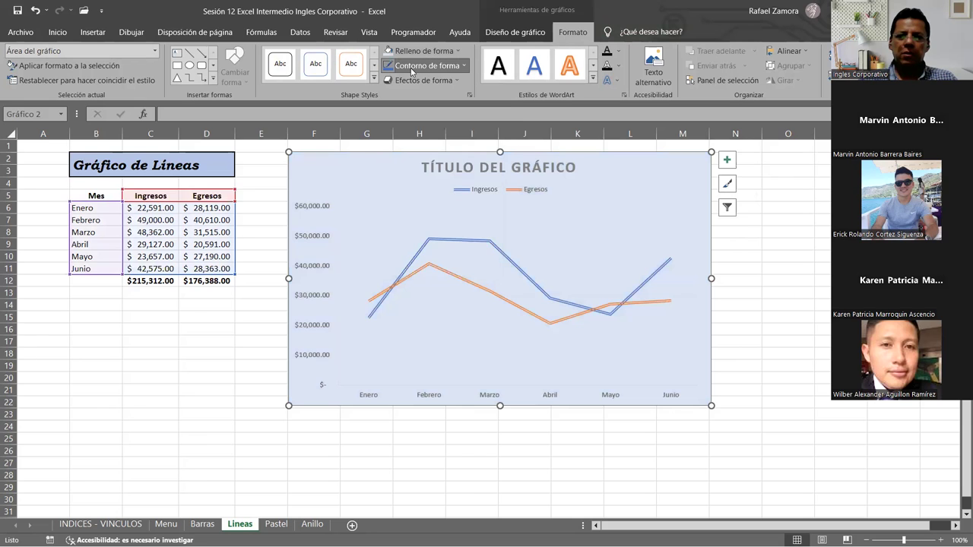
click(414, 67)
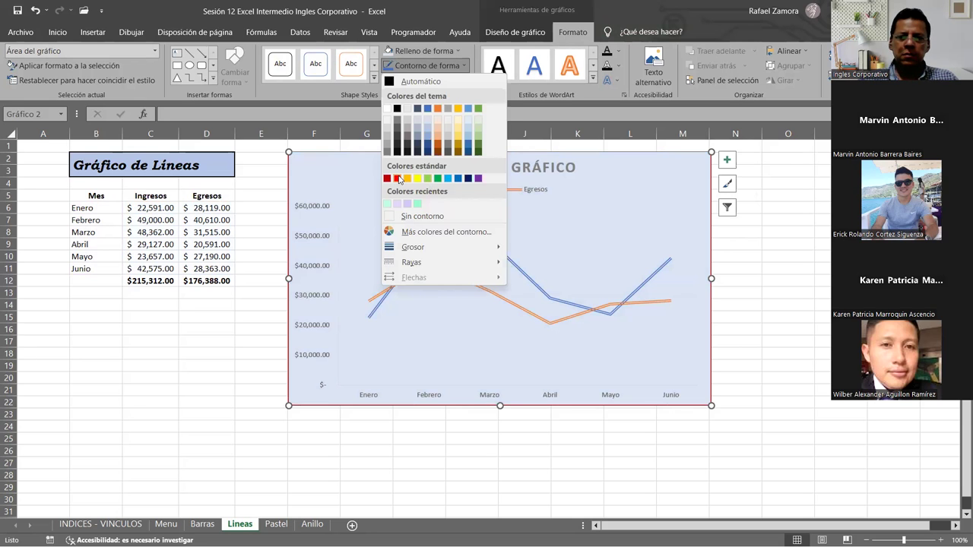
click(399, 180)
click(765, 262)
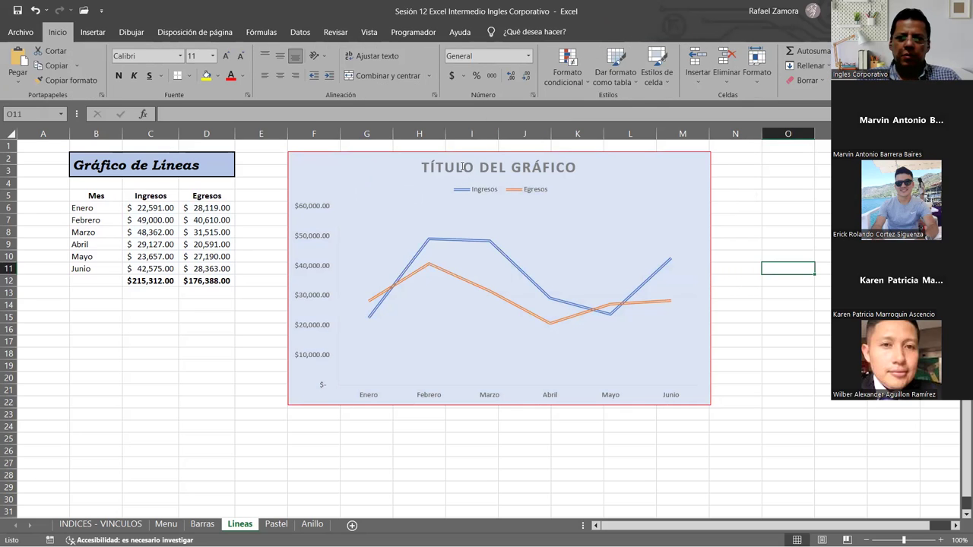
Change the line chart's title to GRÁFICO DE LÍNEAS.
triple_click(461, 167)
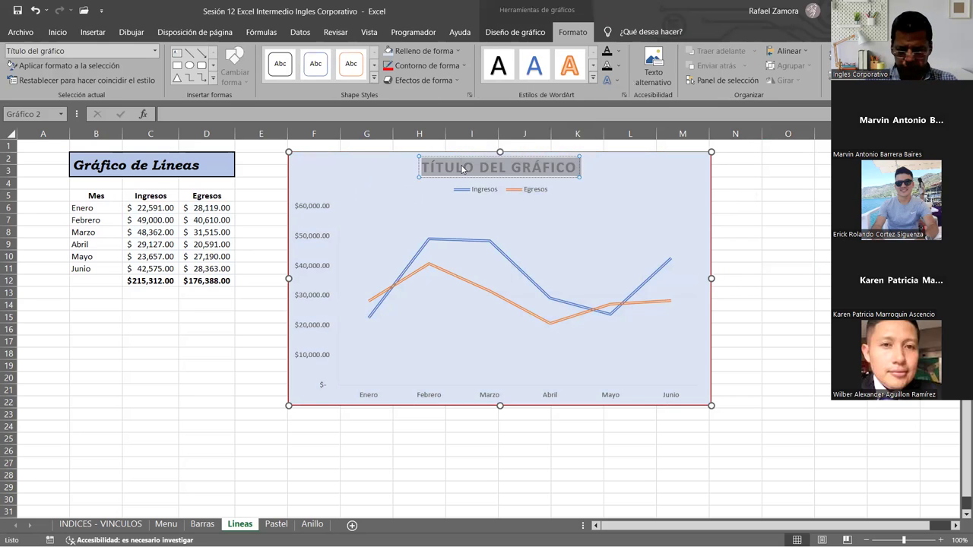
text(GRÁF)
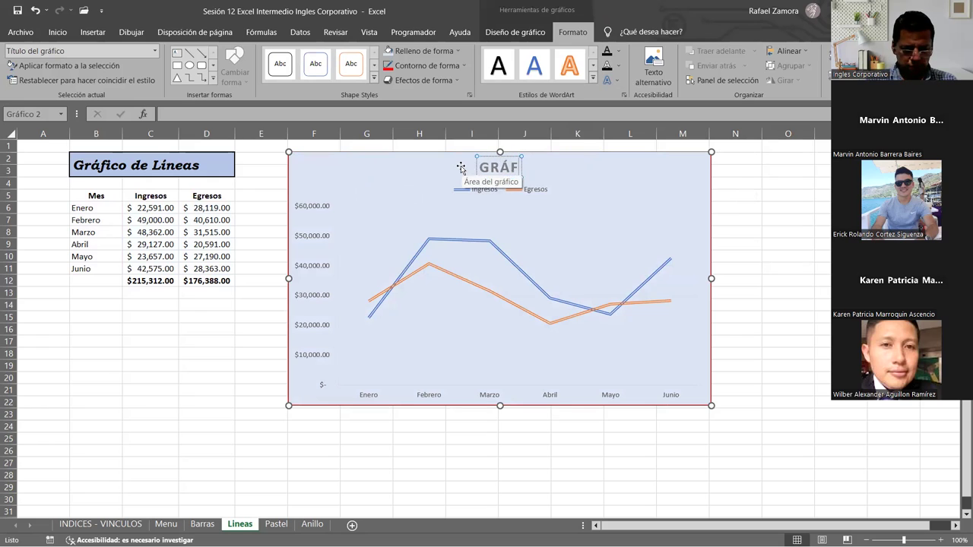
text(ICO DE L)
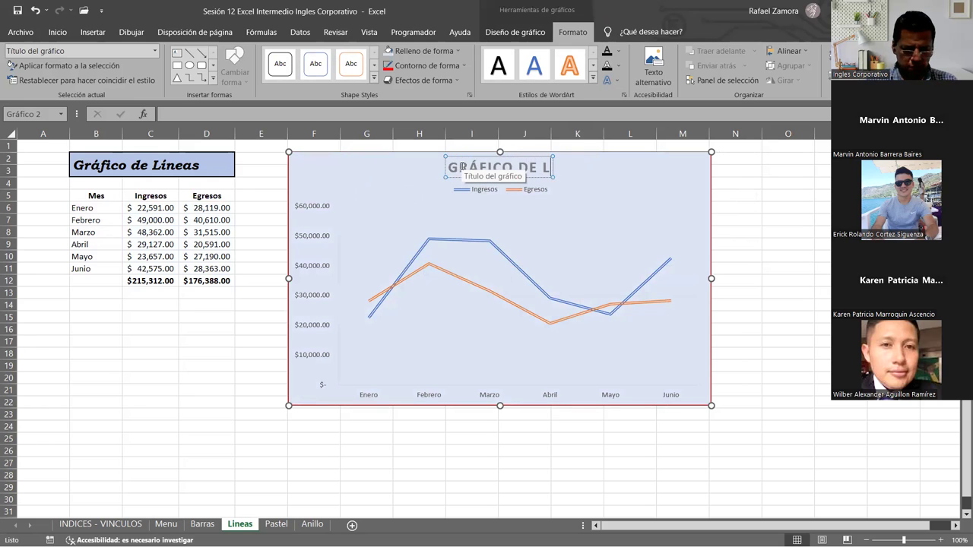
text(ÍMN)
key(BackSpace)
key(BackSpace)
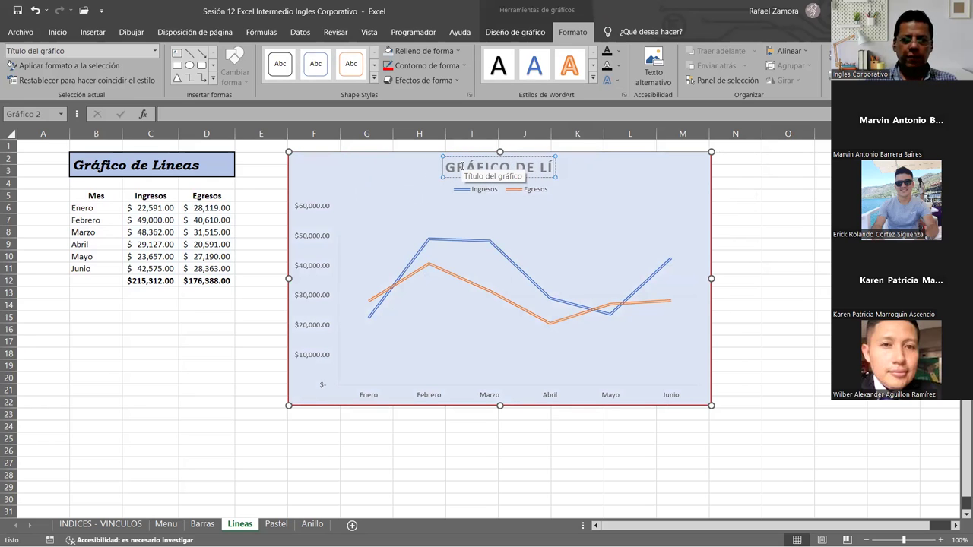
text(NEAS)
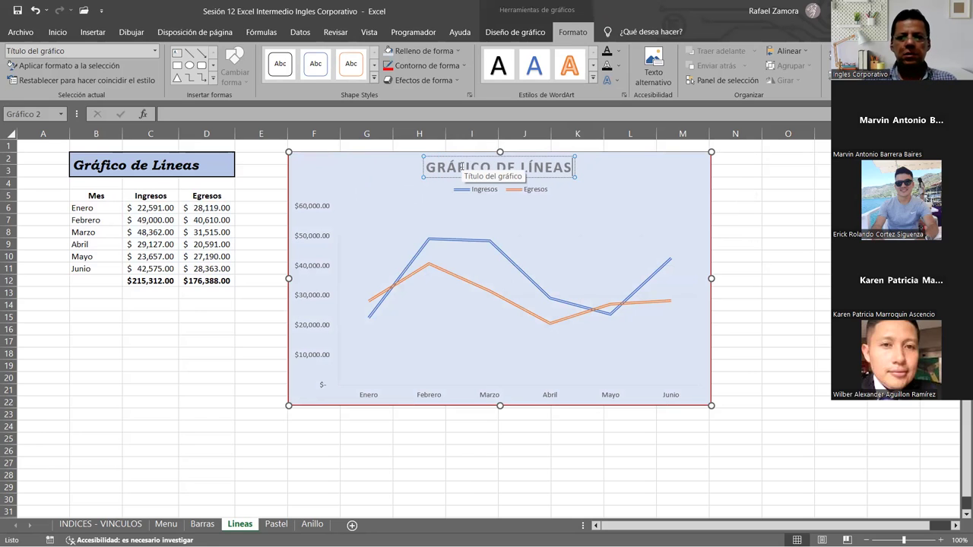
click(747, 199)
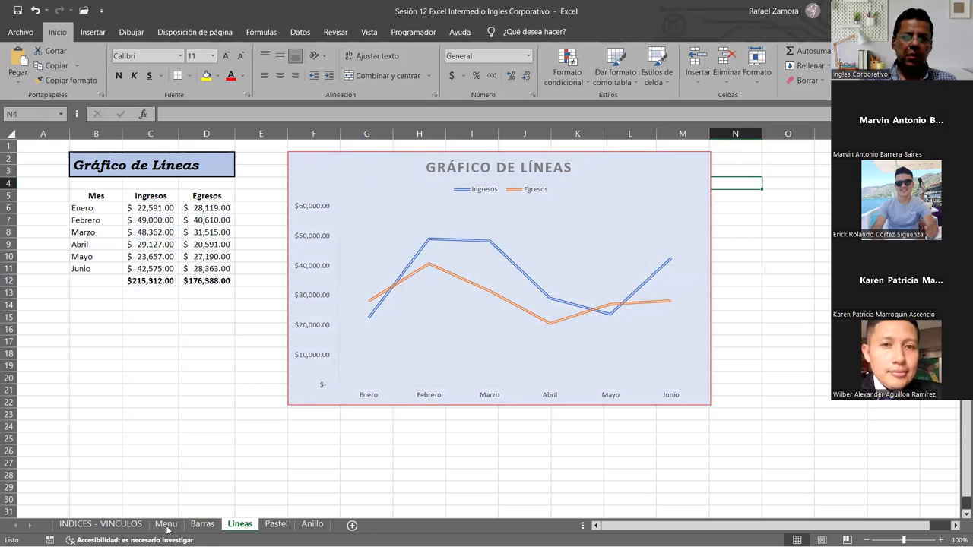
click(202, 524)
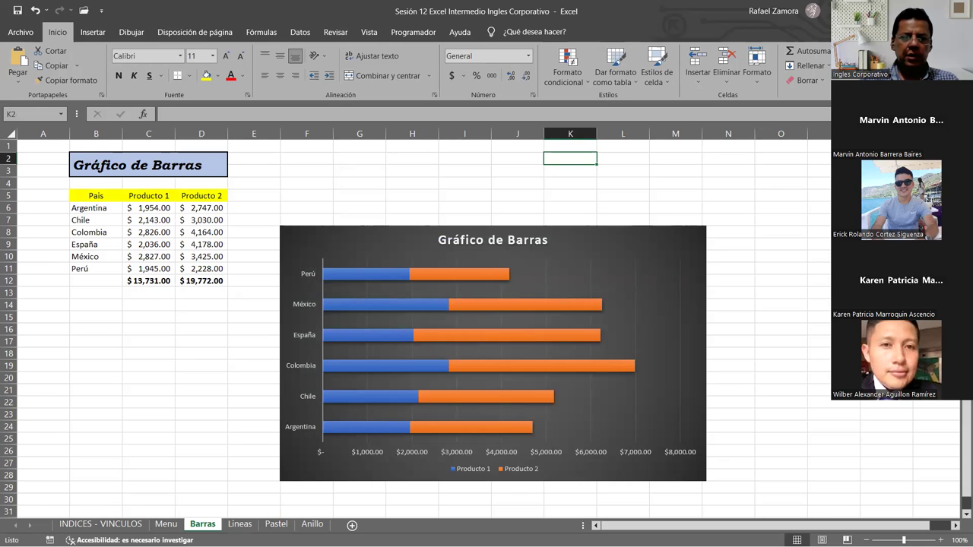
click(241, 524)
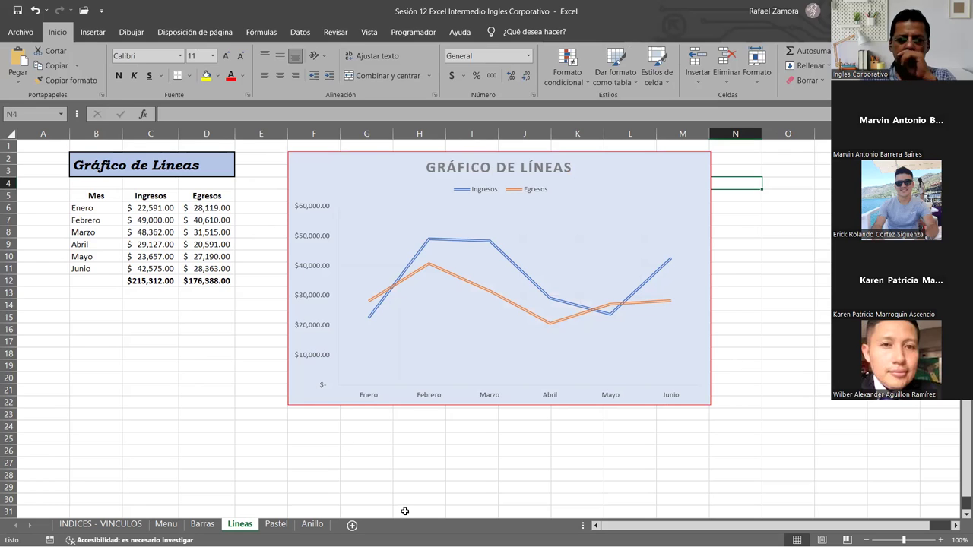
On the Pastel sheet, enter the headers Mes in B5 and Ventas in C5.
click(272, 526)
click(86, 197)
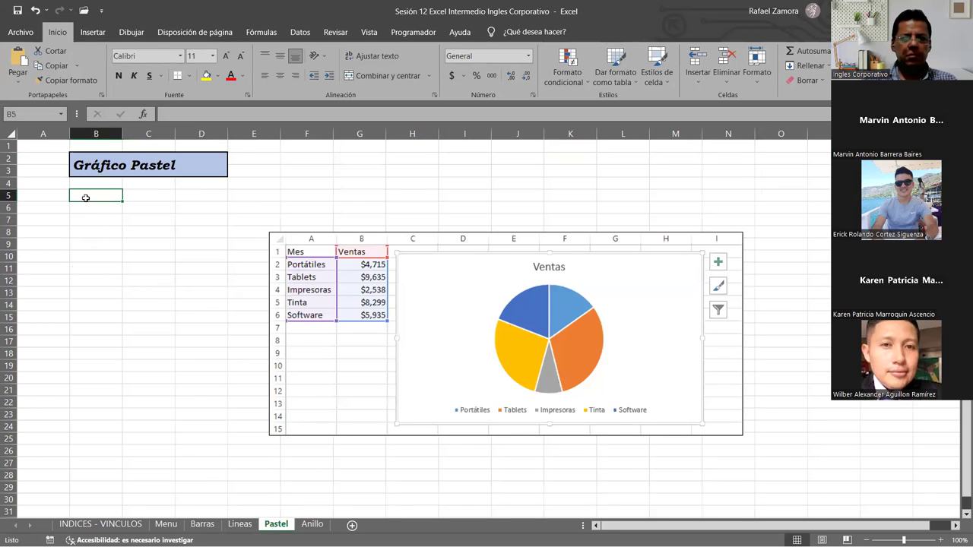
text(MEs)
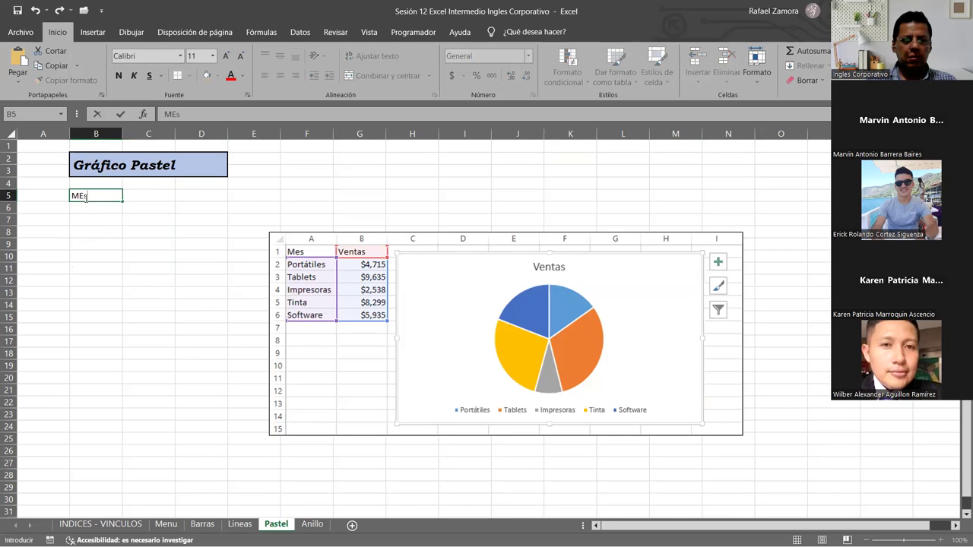
key(Tab)
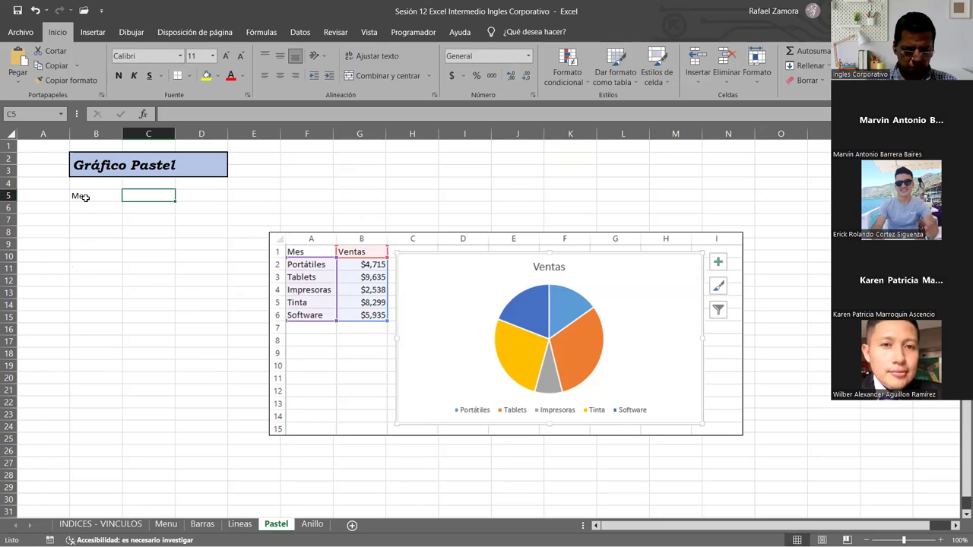
text(Ventas)
key(Return)
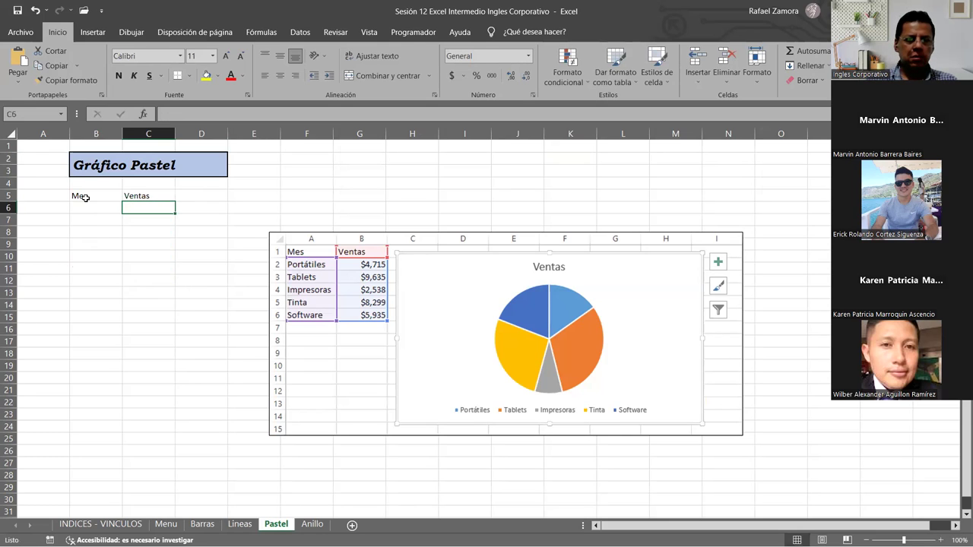
Enter Portátiles in B6 as the first product under the Mes header.
click(88, 210)
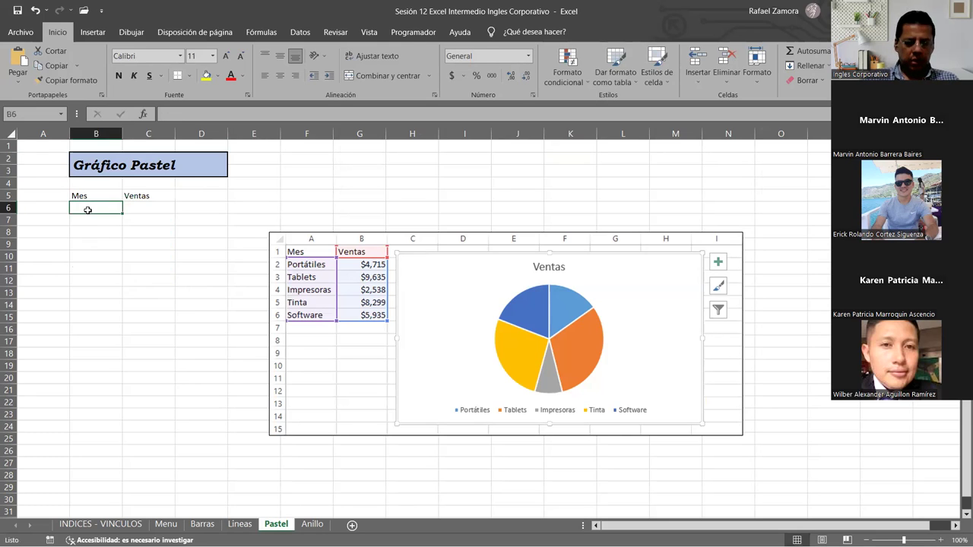
text(Po)
text(rtátile)
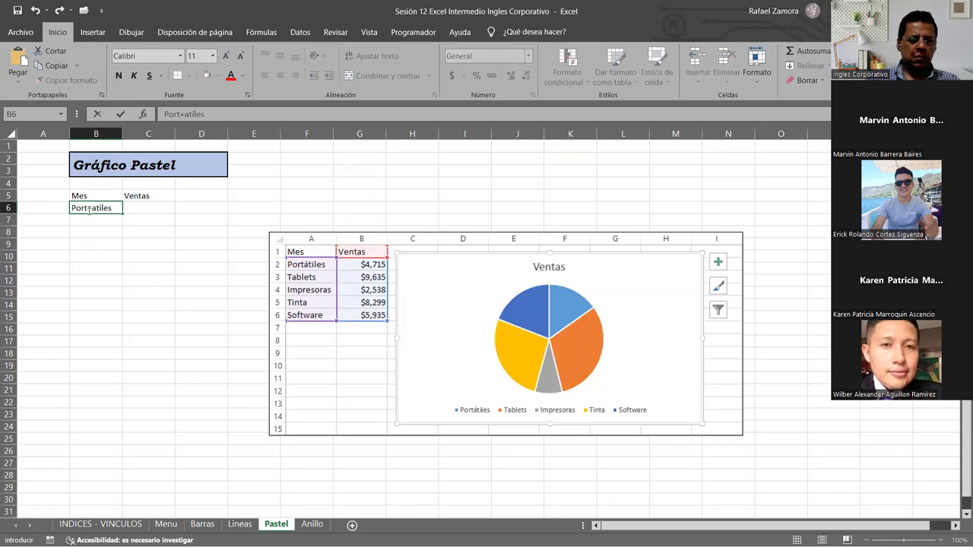
key(BackSpace)
key(BackSpace)
key(BackSpace)
key(BackSpace)
key(BackSpace)
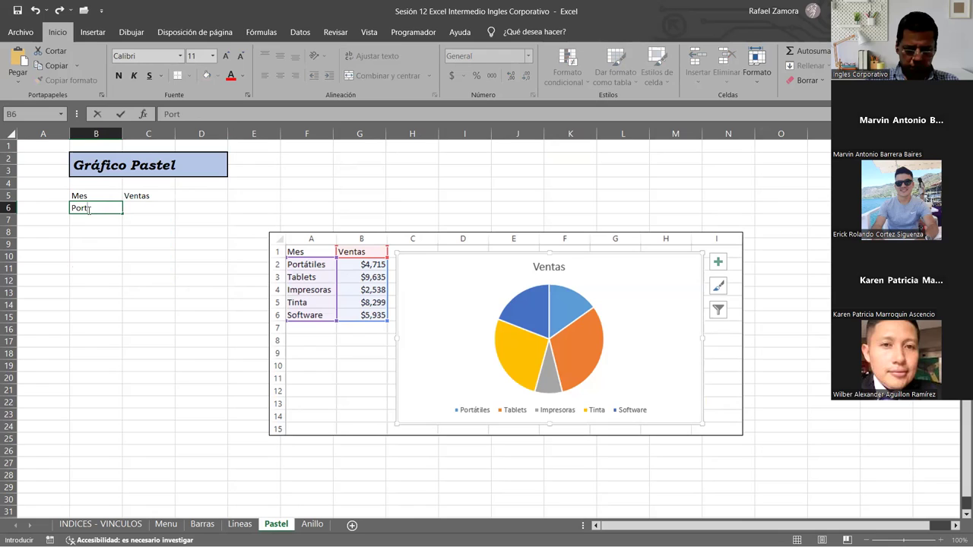
text(átile)
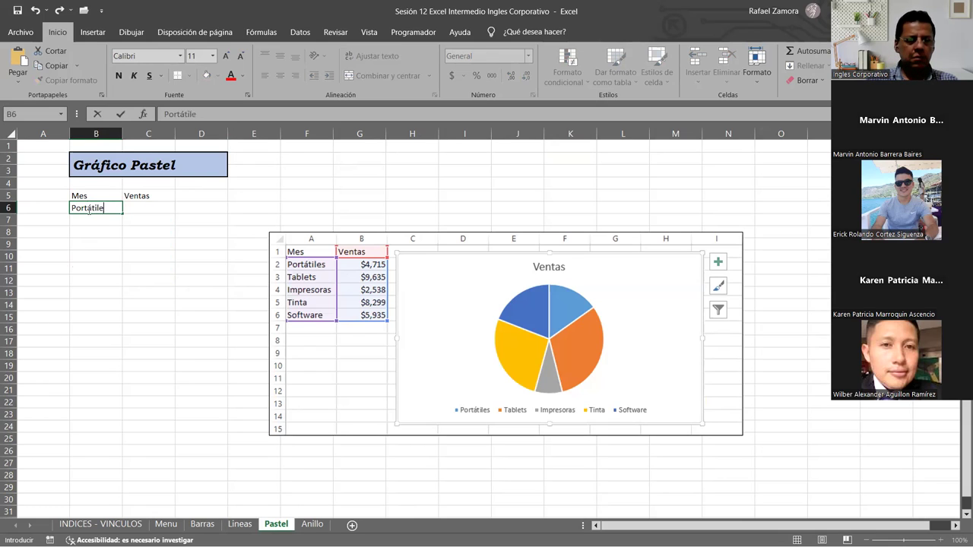
text(s)
key(Return)
Enter the remaining products Tablets, Impresoras, Tinta and Software in B7 through B10.
text(Tablests)
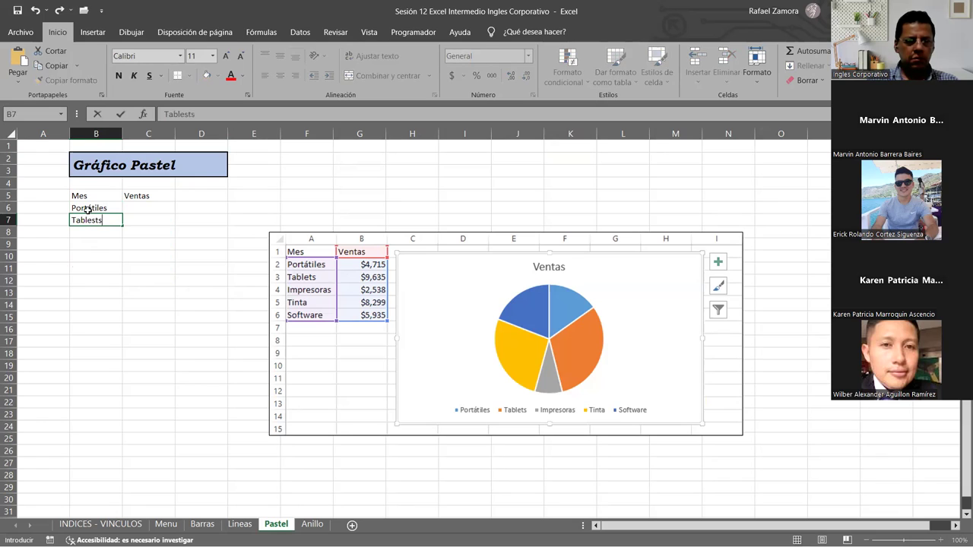
key(BackSpace)
key(BackSpace)
key(BackSpace)
text(ts)
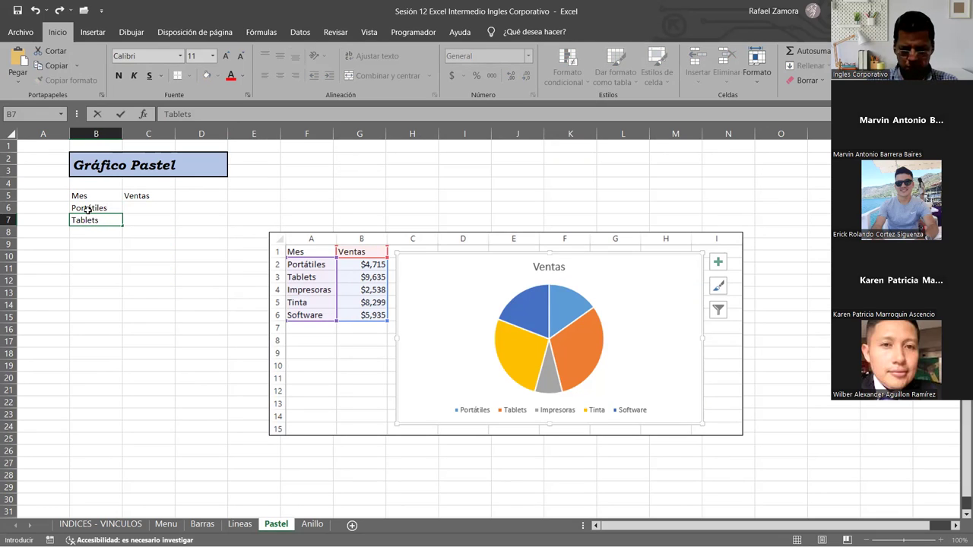
key(Return)
text(oras)
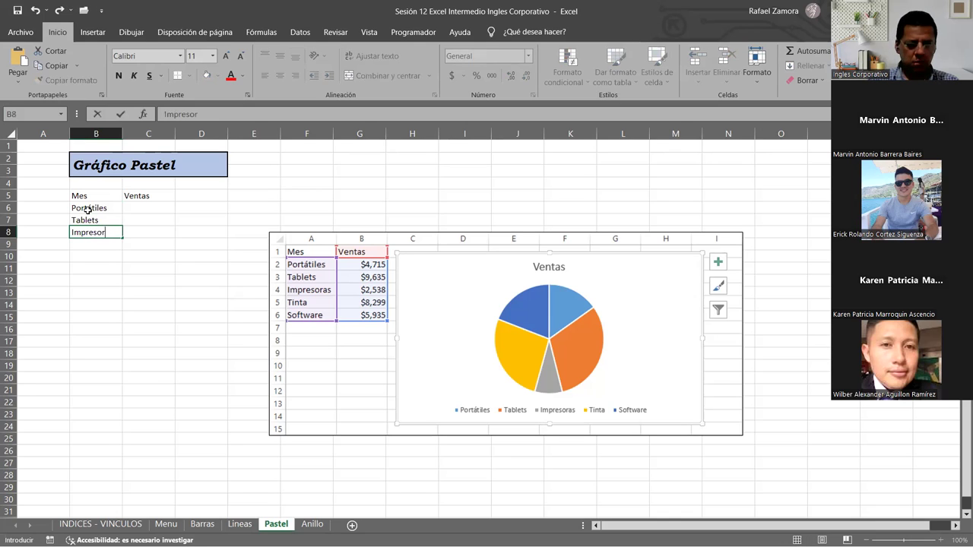
key(Return)
text(Tinta)
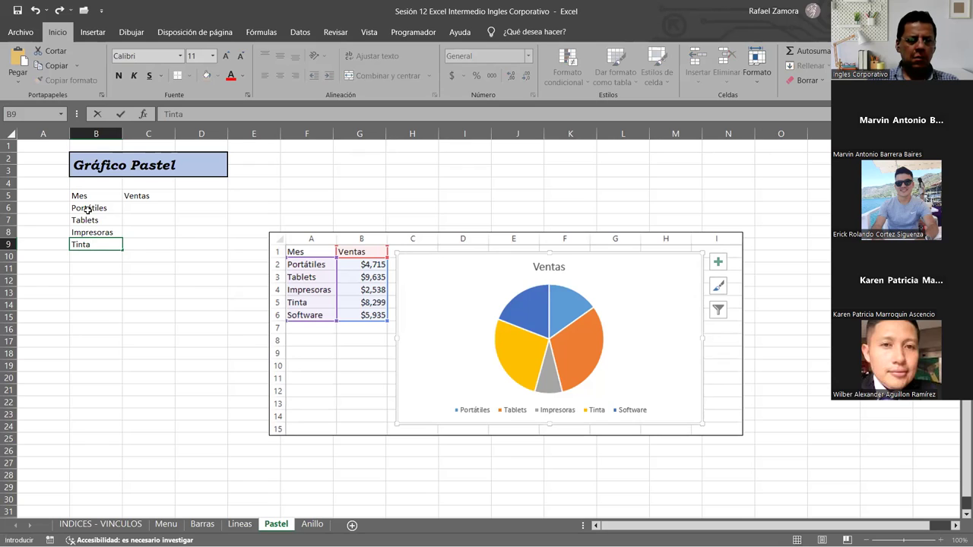
key(Return)
text(Software)
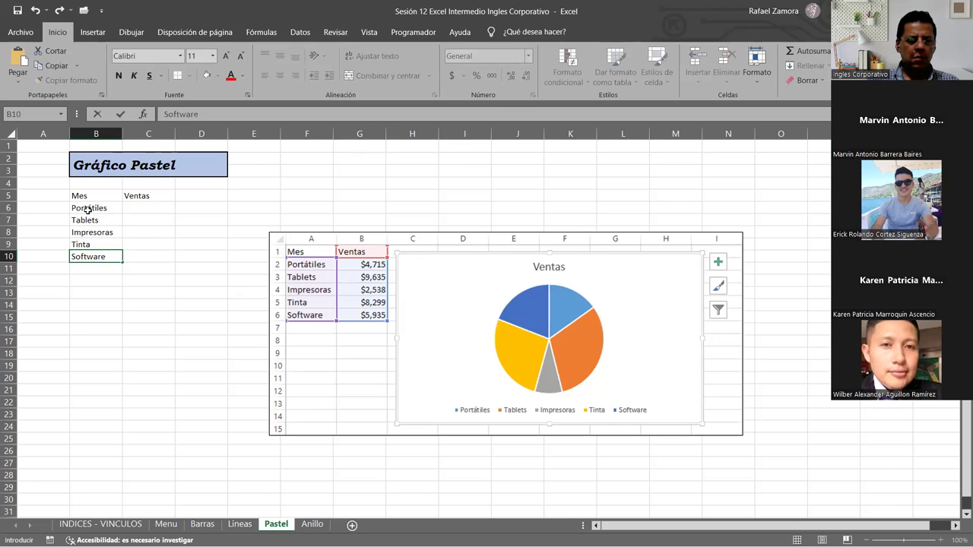
key(Return)
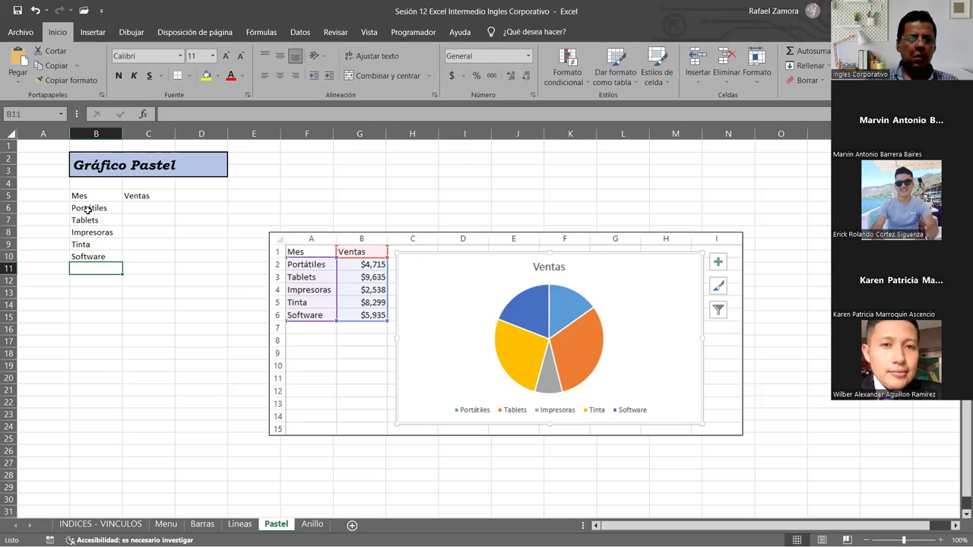
Make the headers Mes and Ventas in B5:C5 bold and center them.
drag(77, 195, 172, 199)
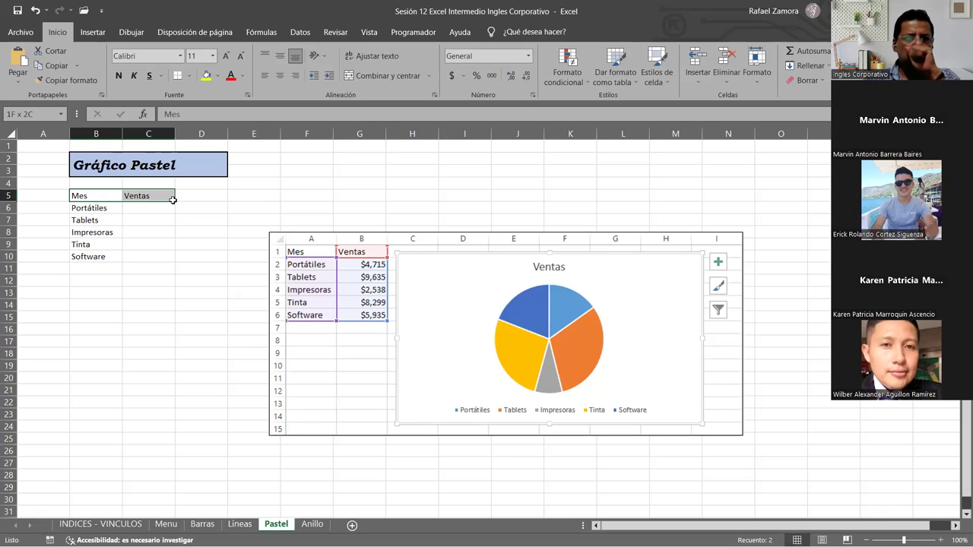
click(119, 75)
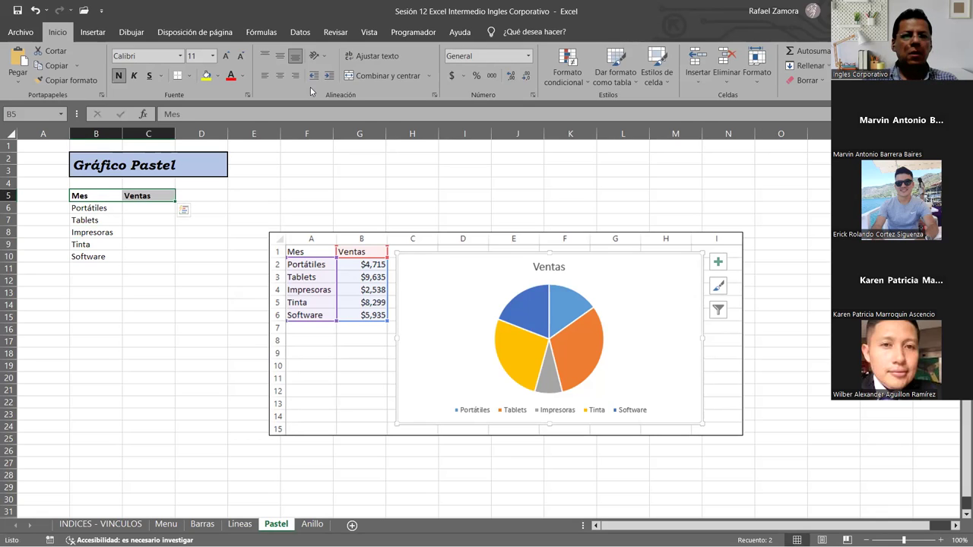
click(280, 75)
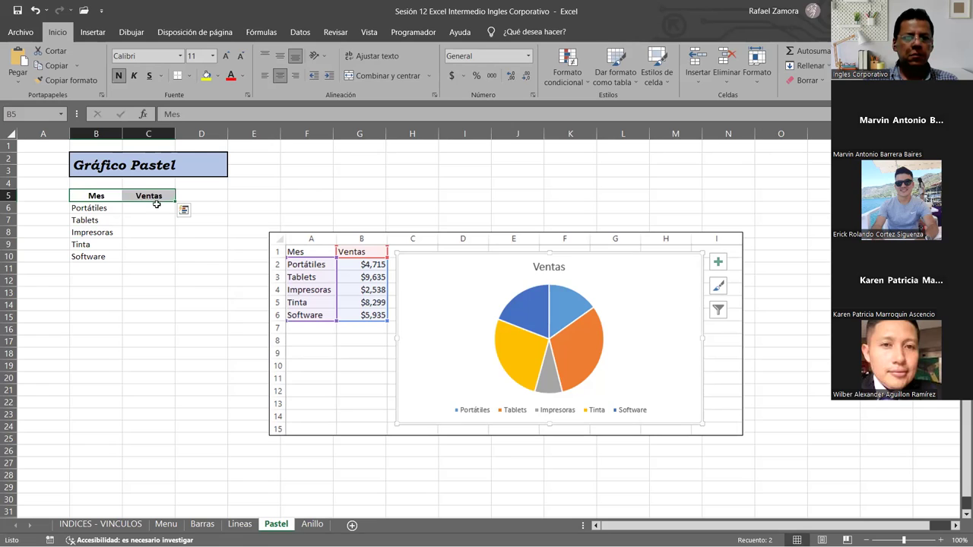
Enter the sales figures 4715, 9635, 2538, 8299 and 5935 in C6 through C10.
click(155, 206)
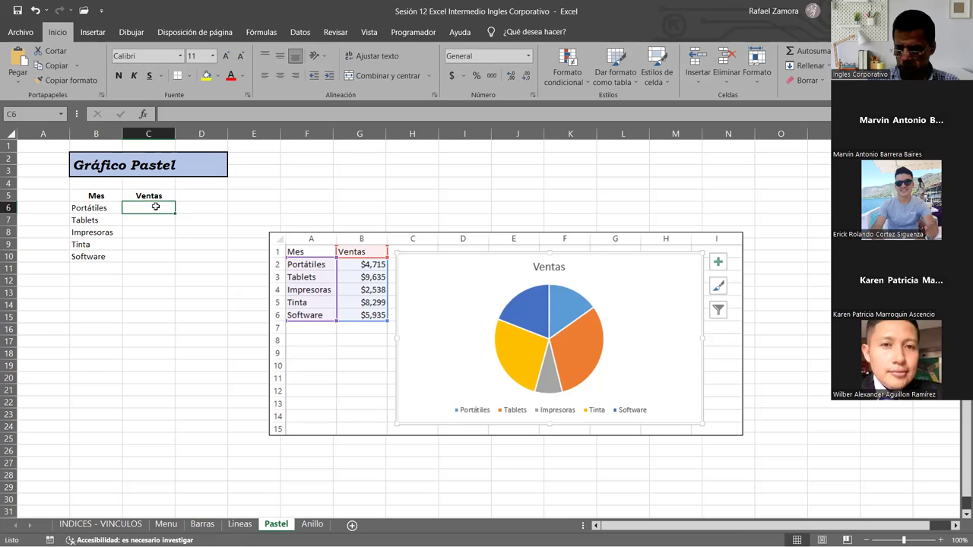
text(4715)
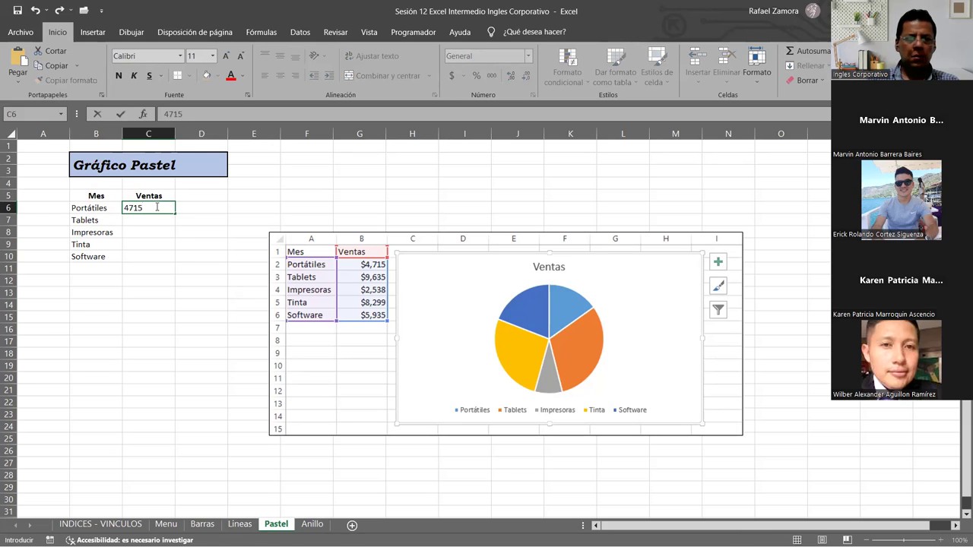
key(Return)
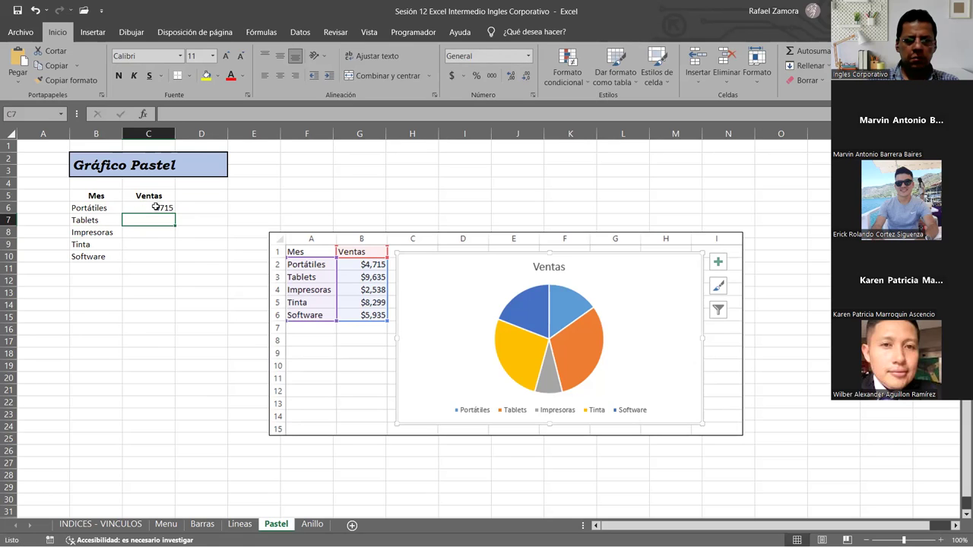
text(963)
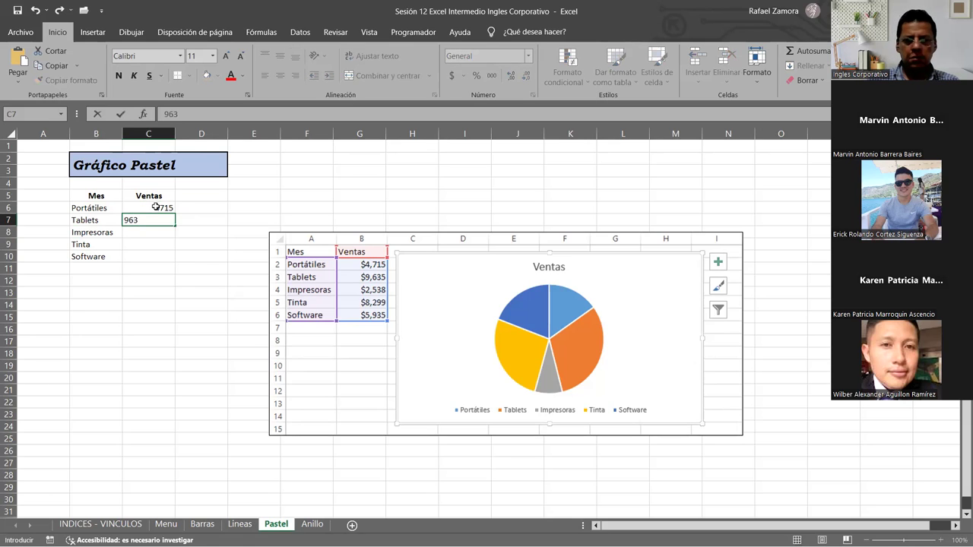
text(5)
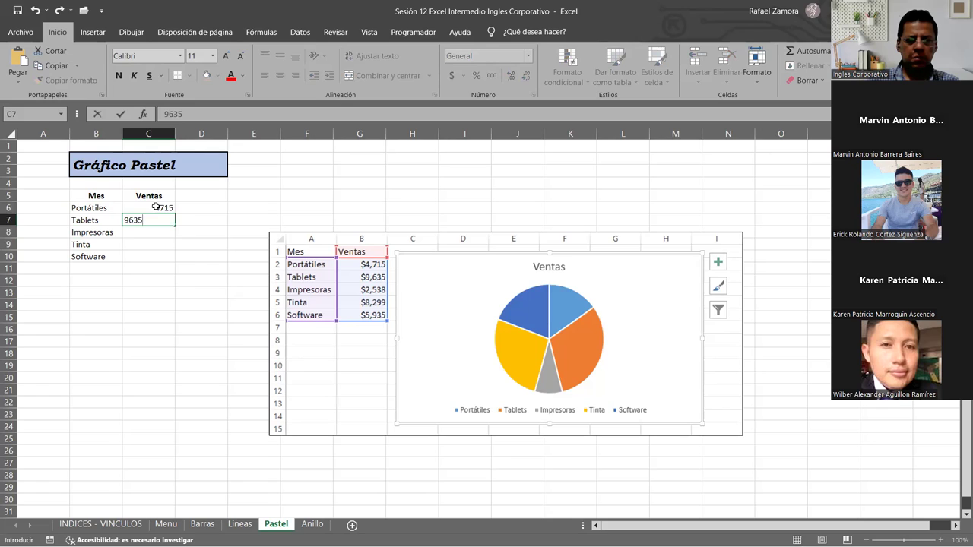
key(Return)
text(2538)
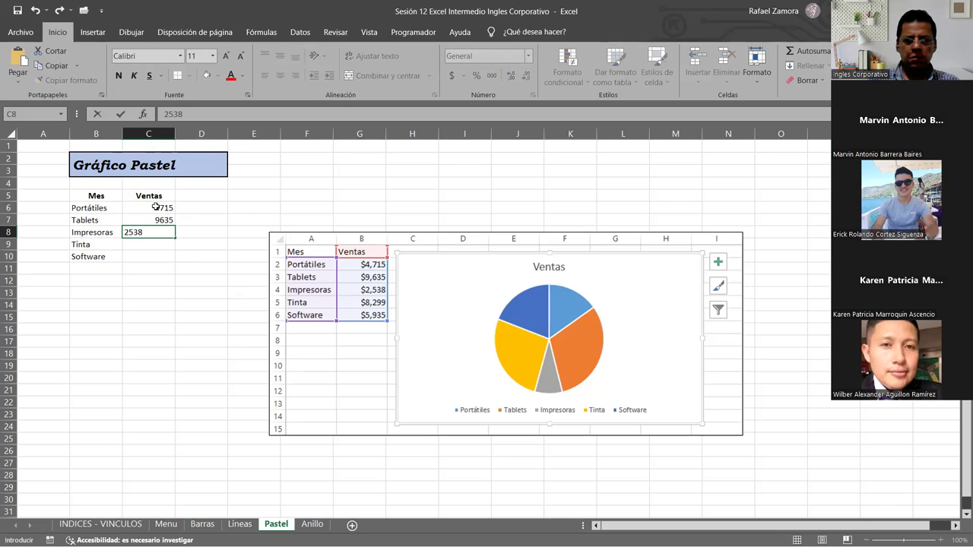
key(Return)
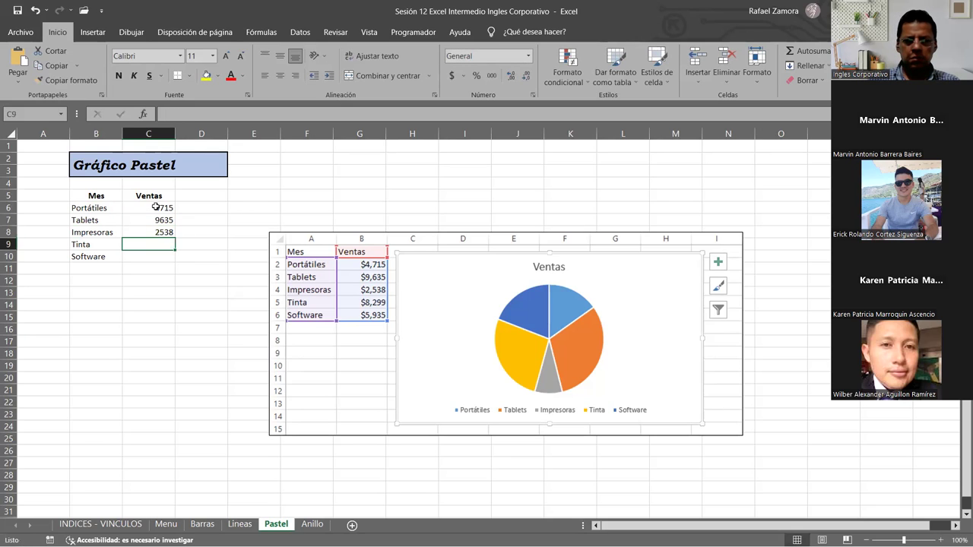
text(8299)
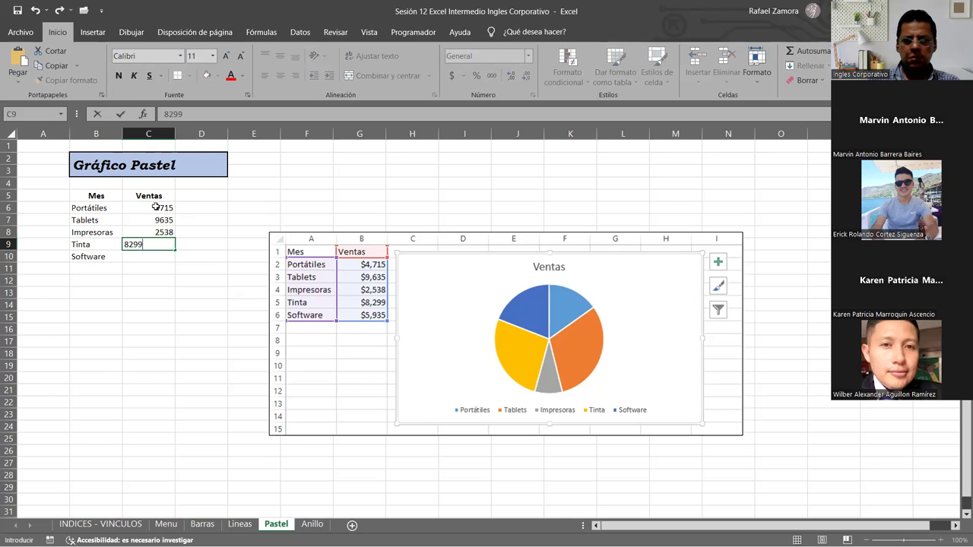
key(Return)
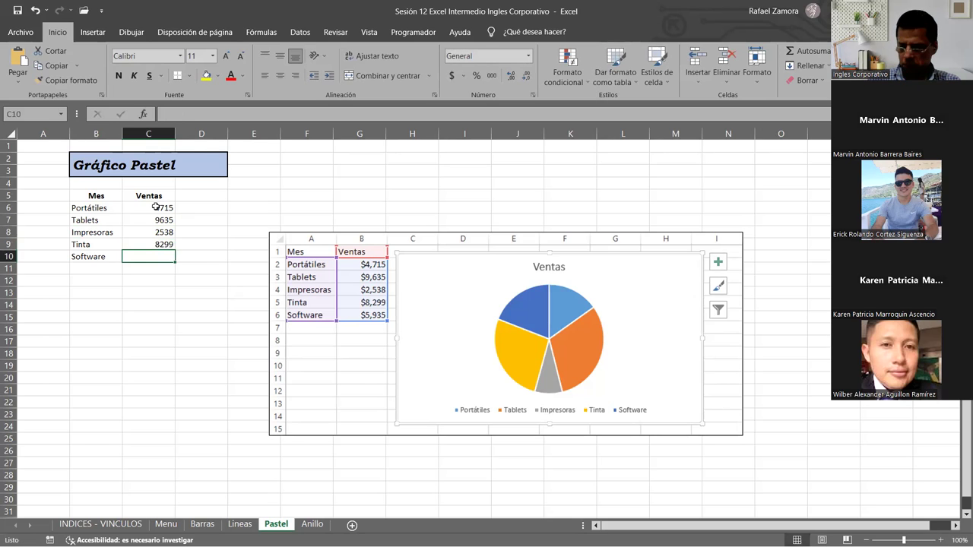
text(5935)
key(Return)
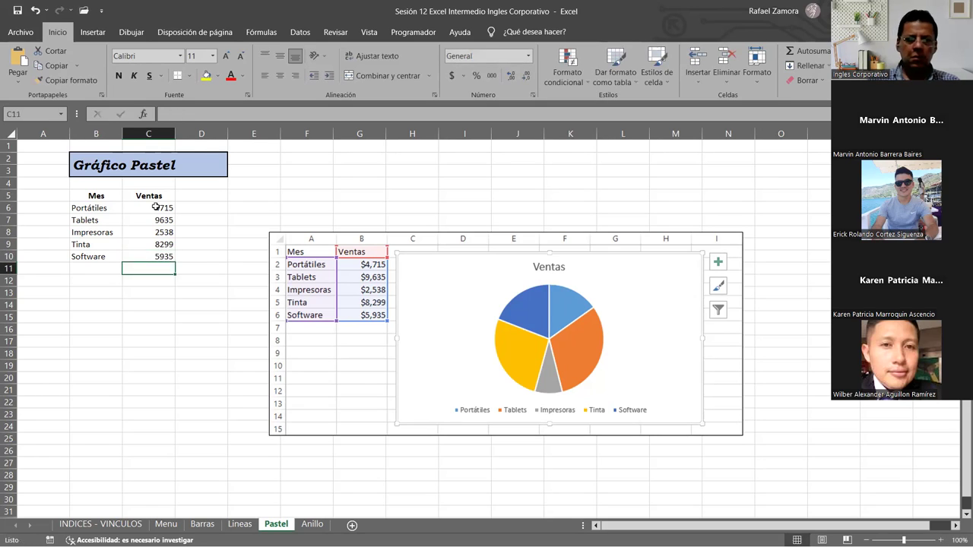
Apply the dollar accounting format to C6:C10 and delete the reference picture from the Pastel sheet.
drag(155, 206, 169, 254)
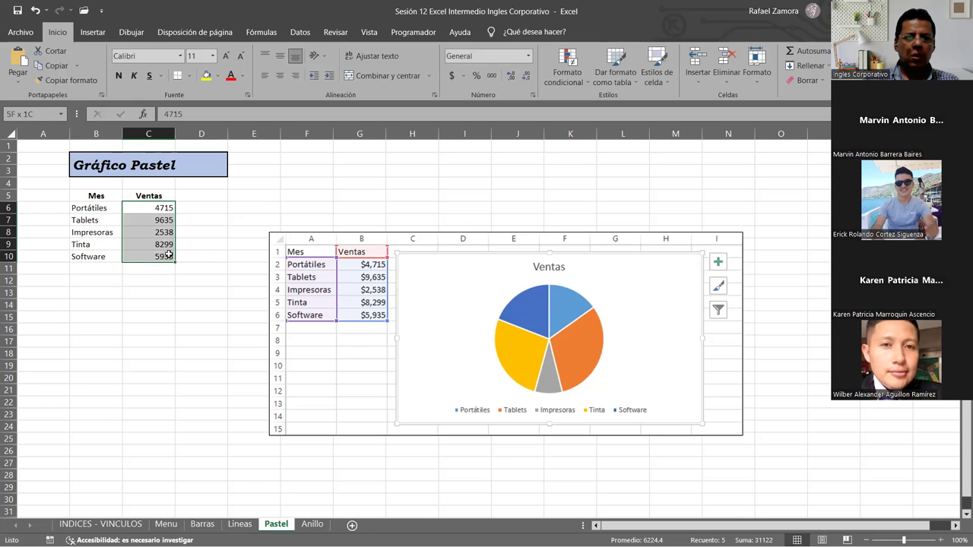
click(449, 76)
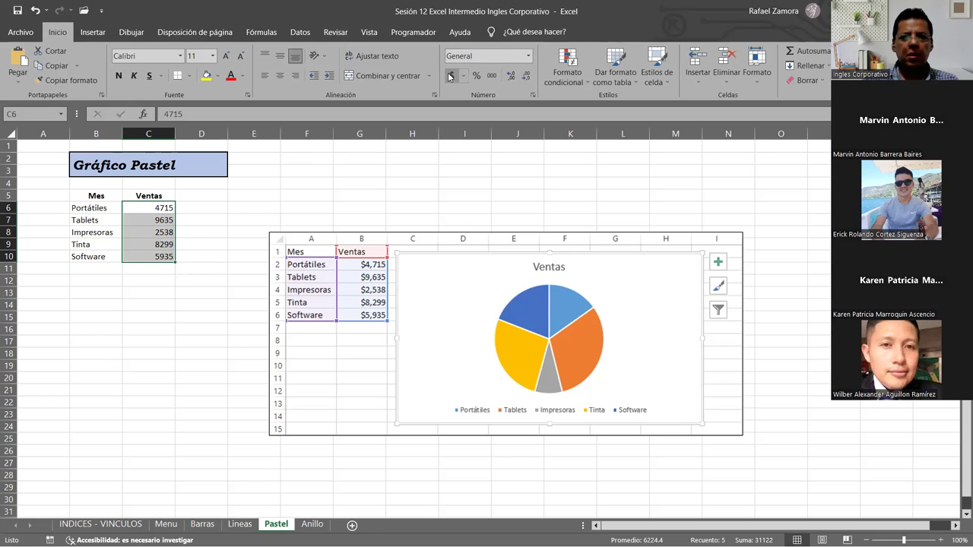
click(473, 279)
key(Delete)
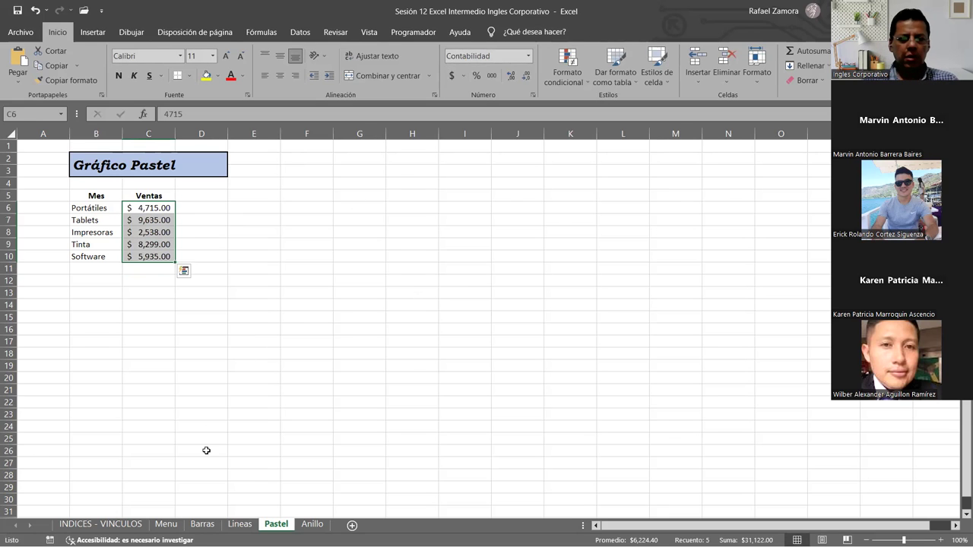
click(239, 524)
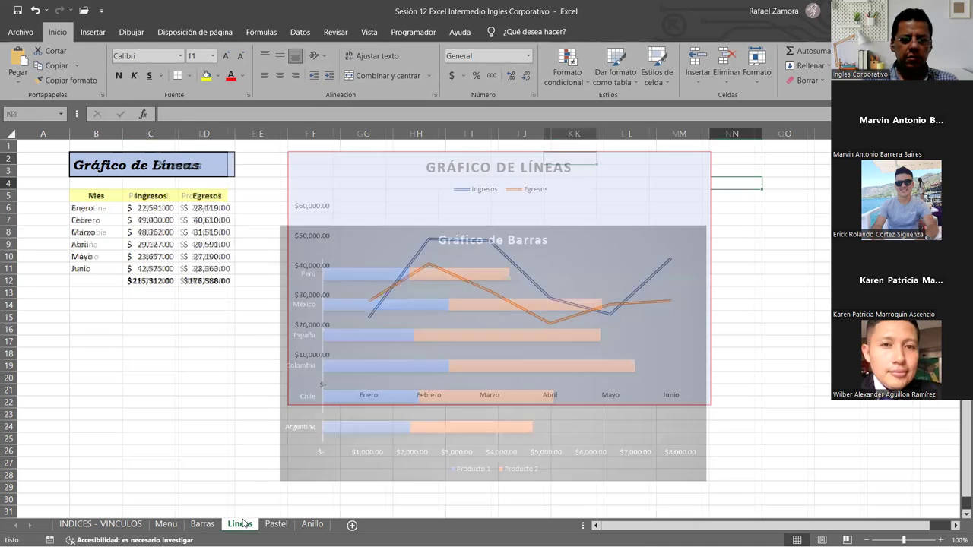
click(276, 524)
click(202, 523)
click(238, 524)
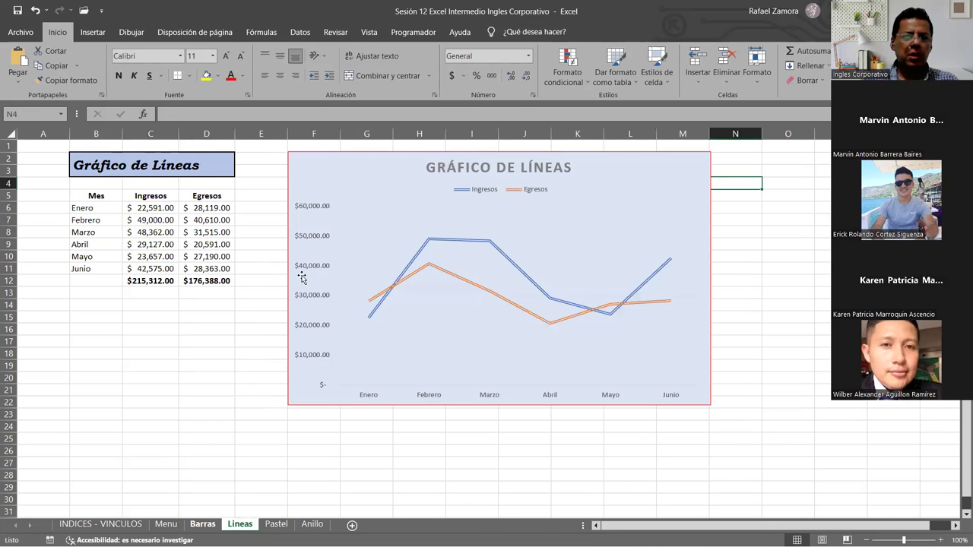
click(276, 523)
Insert a 3D pie chart from the sales table in B5:C10 of the Pastel sheet.
drag(95, 195, 183, 269)
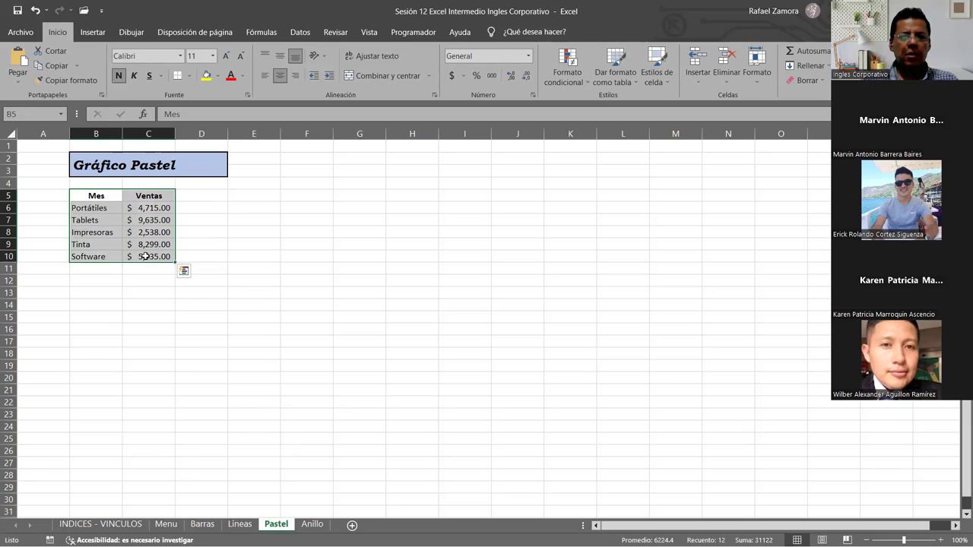
click(131, 32)
click(89, 33)
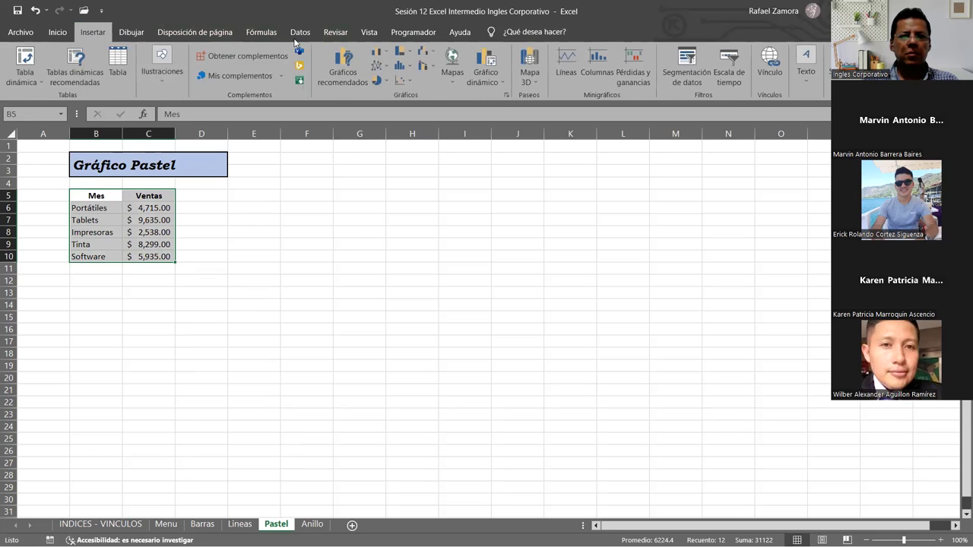
click(386, 83)
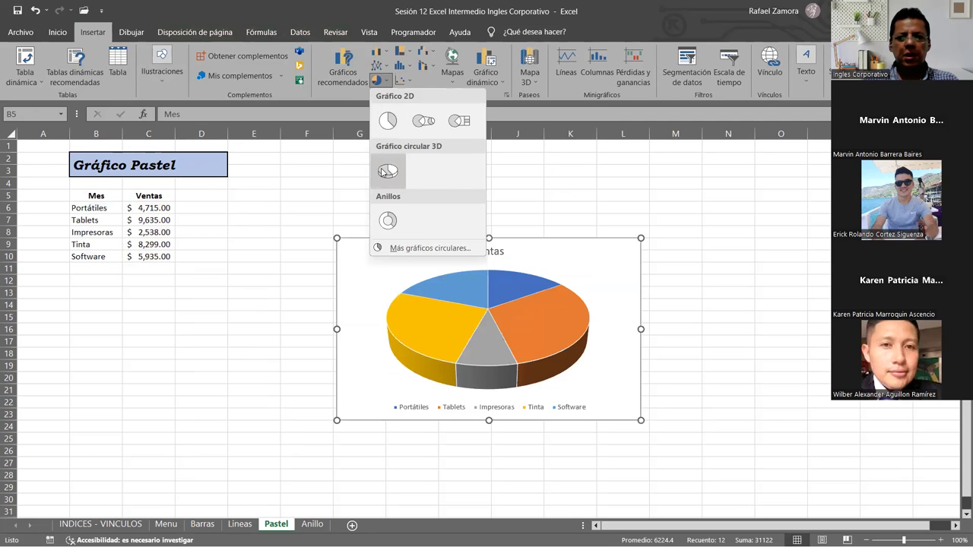
click(710, 290)
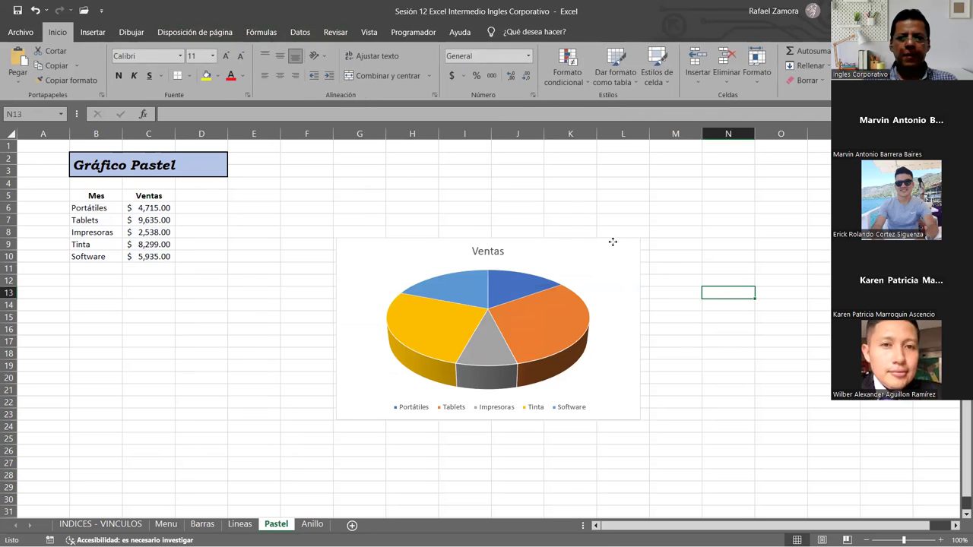
Move the 3D pie chart up beside the sales table so that its upper-left corner sits at cell F4.
click(623, 277)
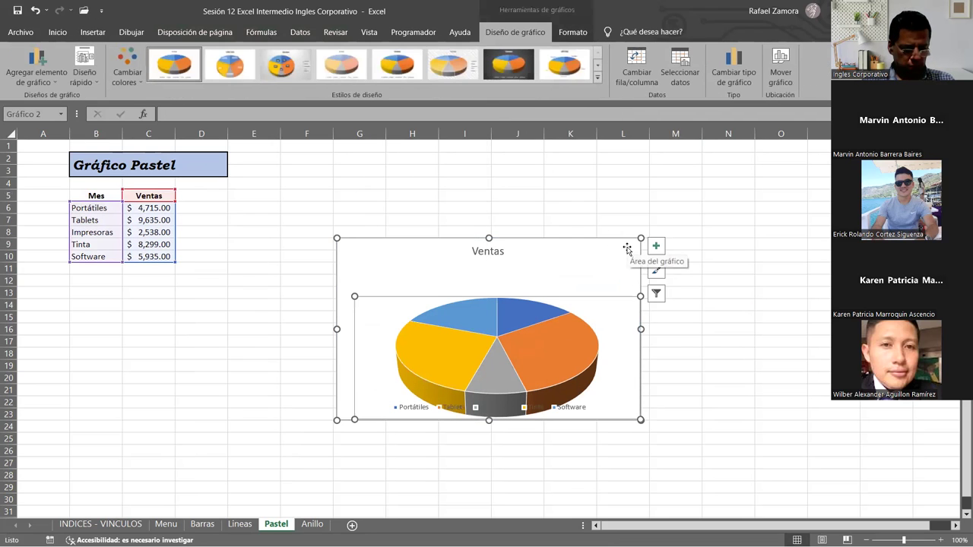
click(730, 184)
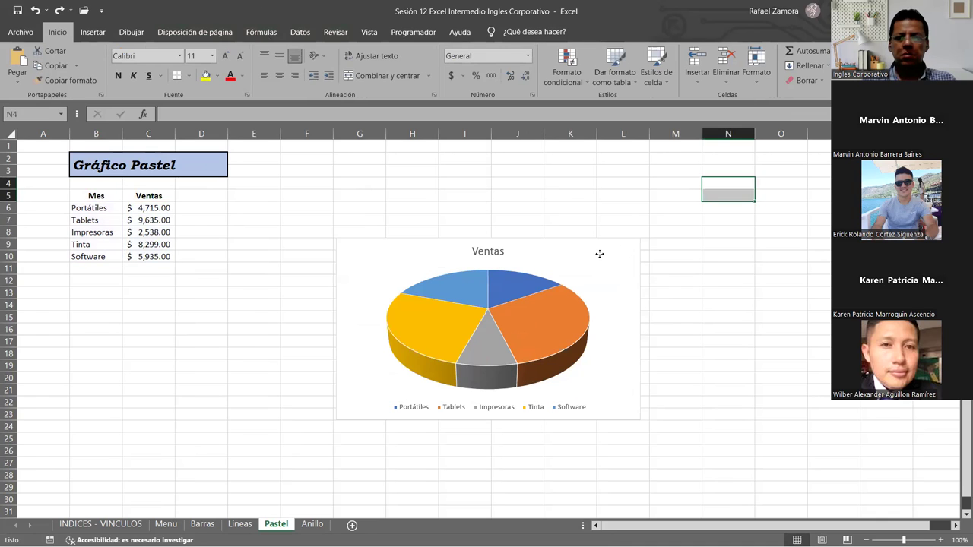
drag(599, 241, 544, 178)
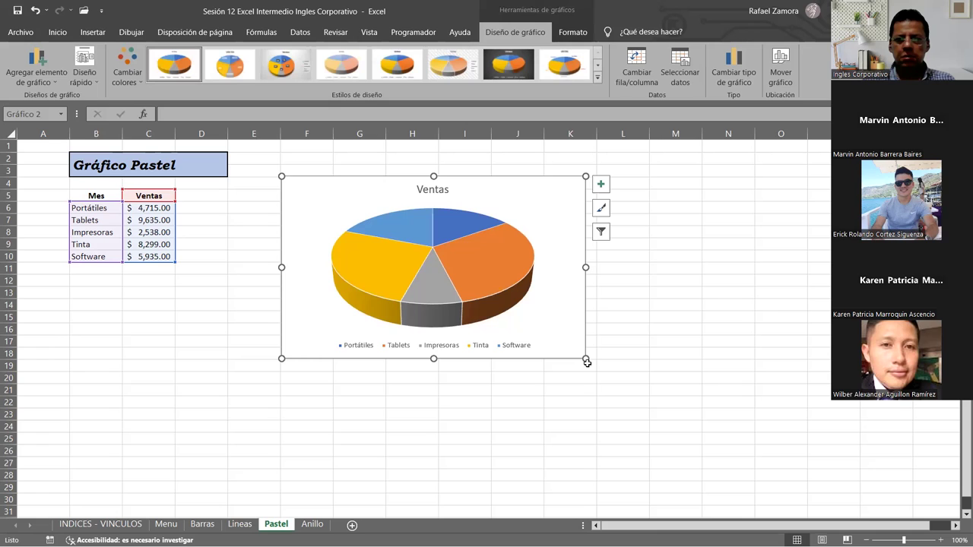
Enlarge the 3D pie chart so it spans about F4 to M24 and apply the dark-background chart style.
drag(585, 359, 640, 405)
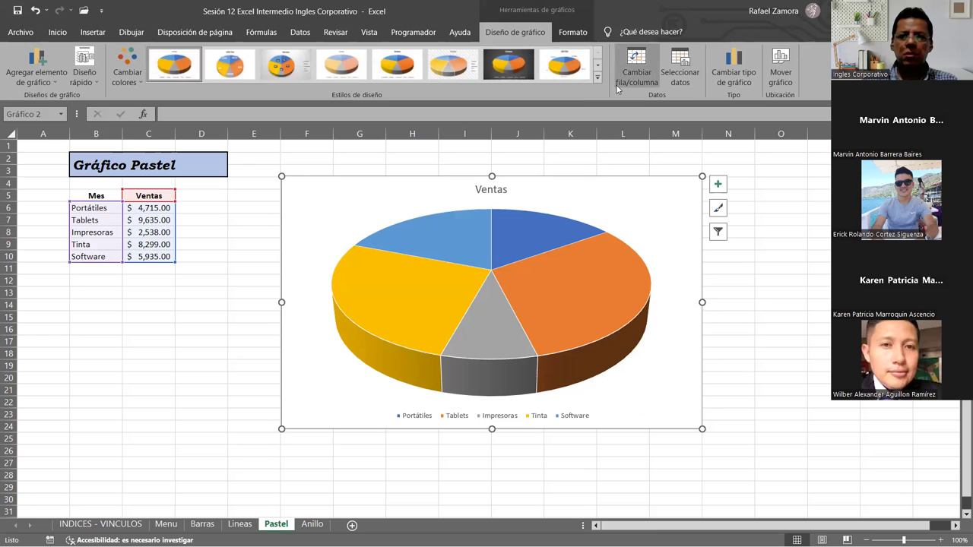
click(511, 67)
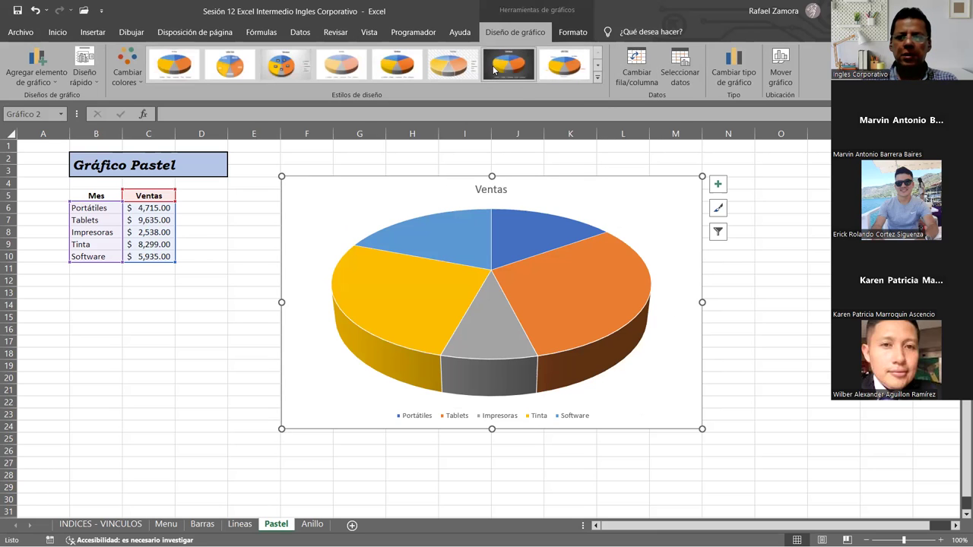
Fill the pie chart's background area with the standard light blue colour.
click(572, 32)
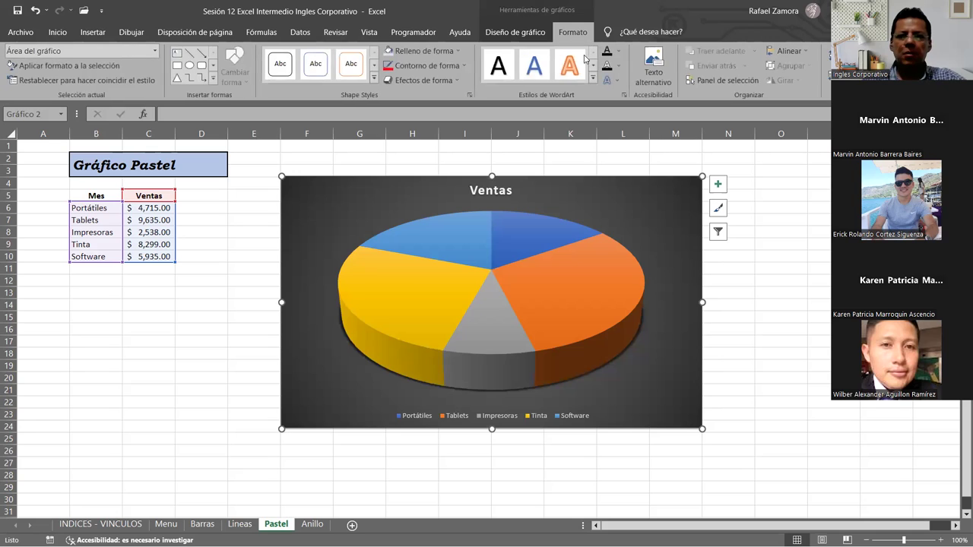
click(436, 51)
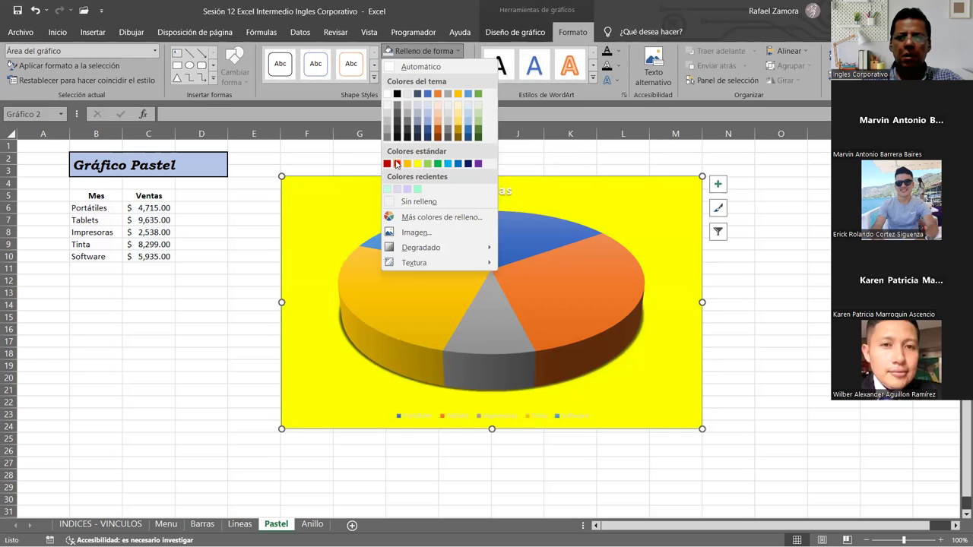
click(449, 164)
click(771, 221)
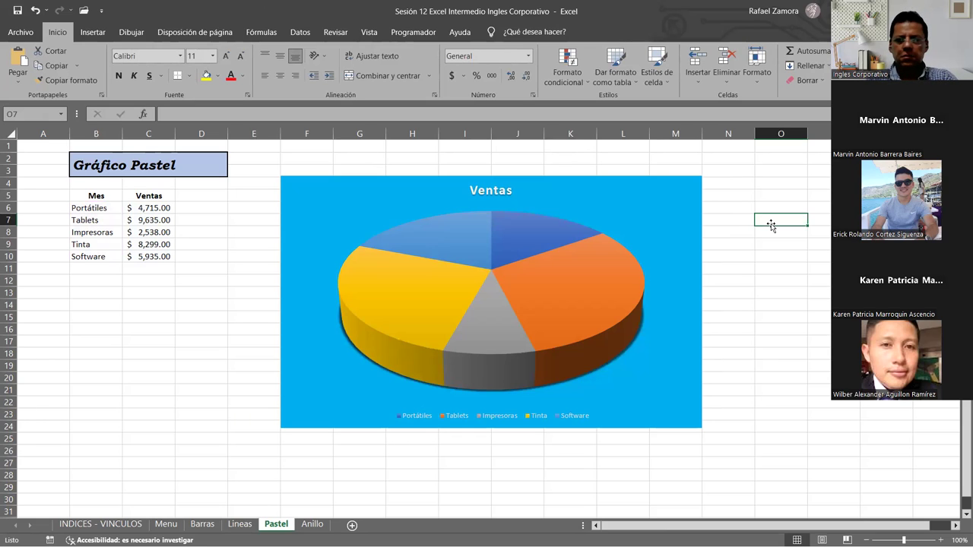
Give the pie chart area a black outline with a thickness of 2¼ pt.
click(699, 188)
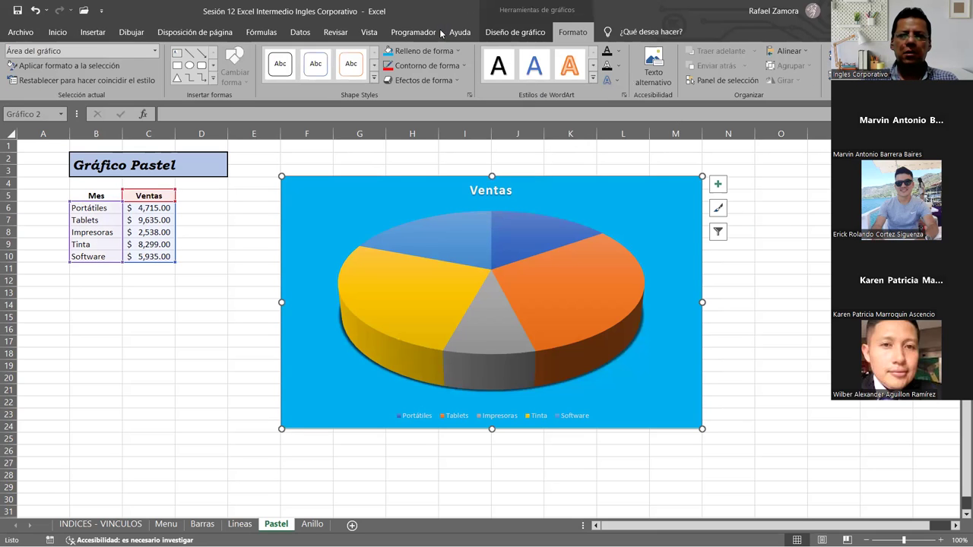
click(443, 64)
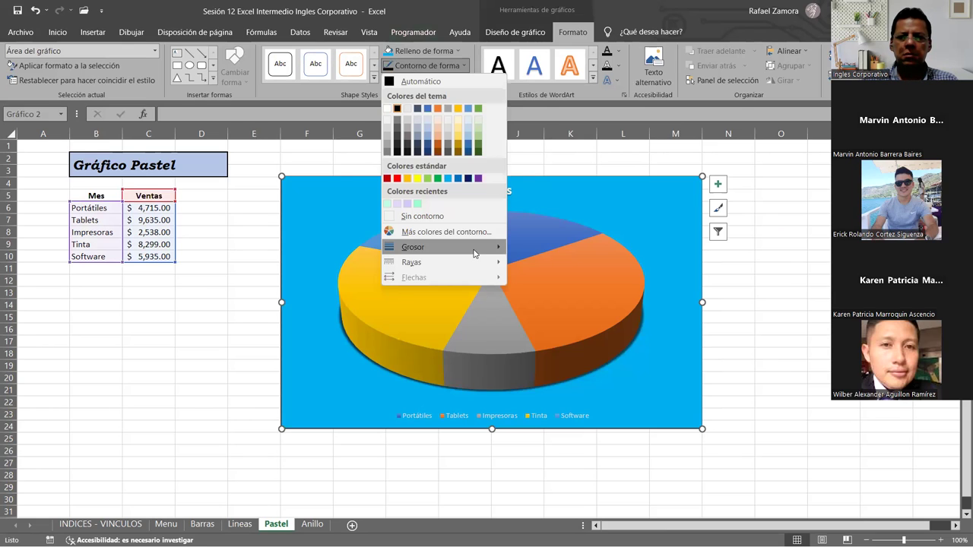
mouse_move(476, 249)
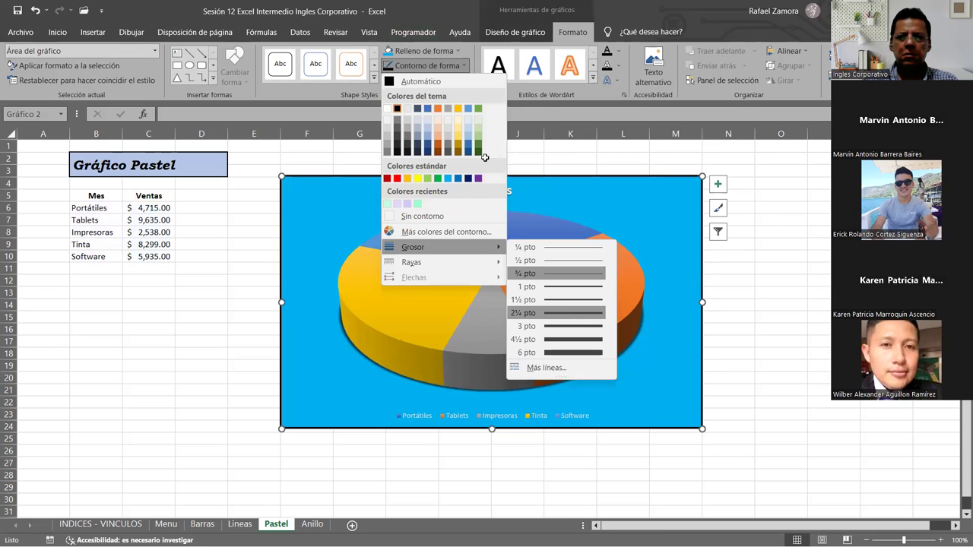
click(579, 317)
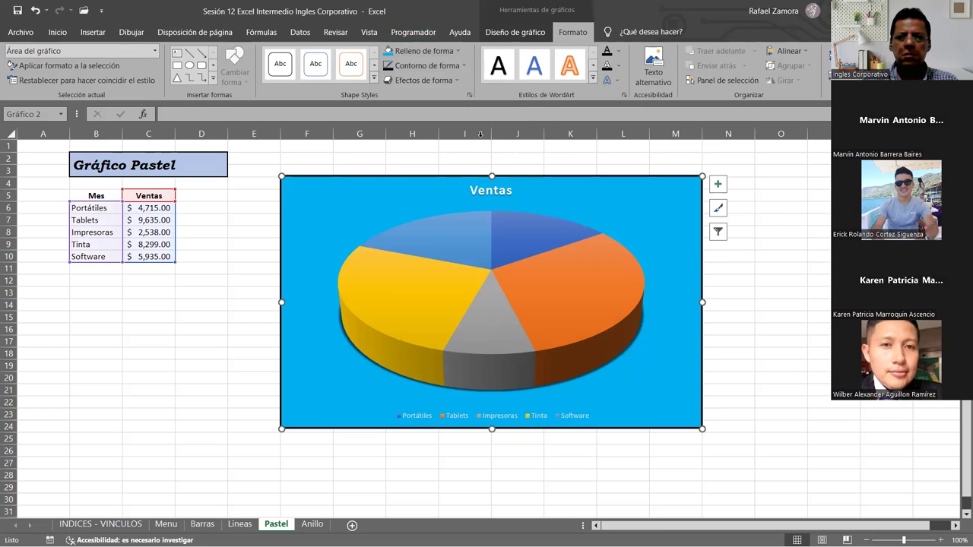
Change the pie chart's title and legend text colour to black.
click(57, 32)
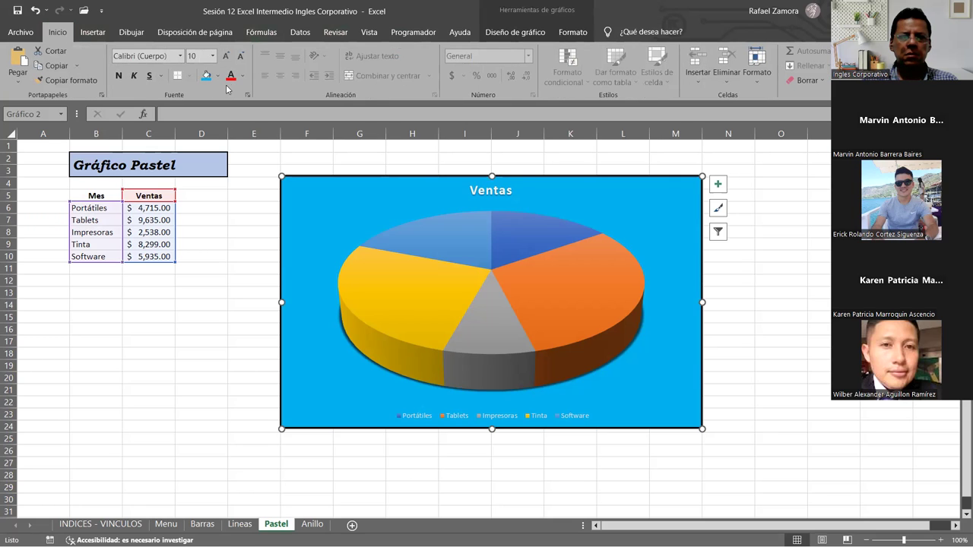
click(244, 76)
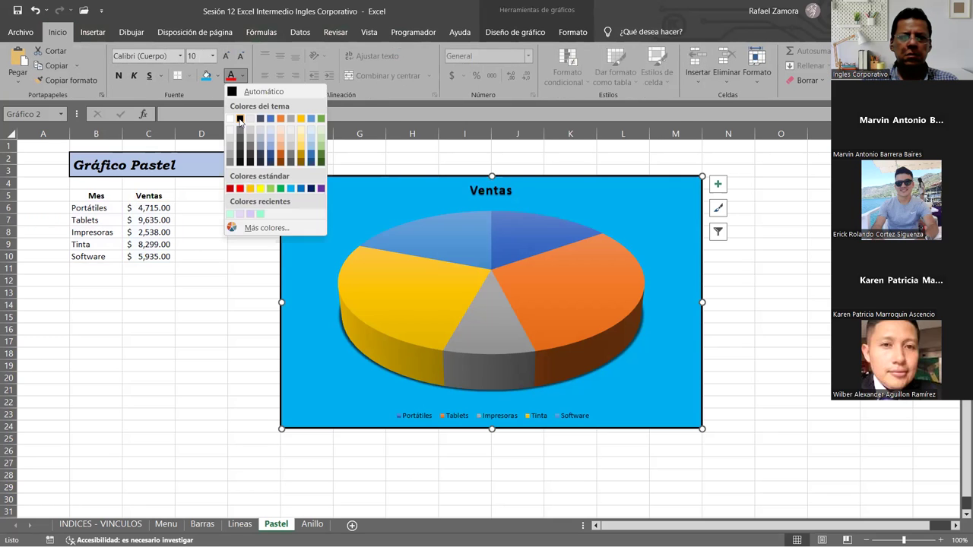
click(781, 290)
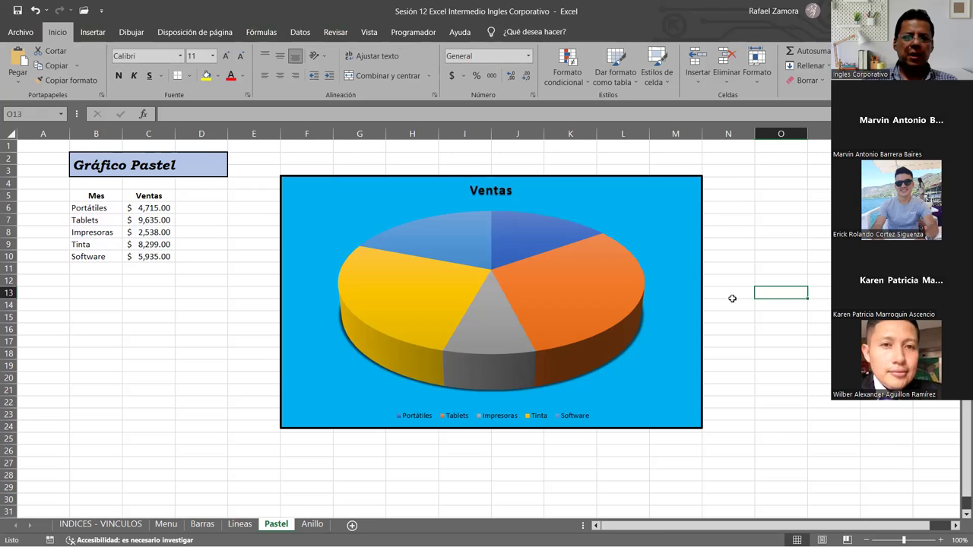
click(202, 525)
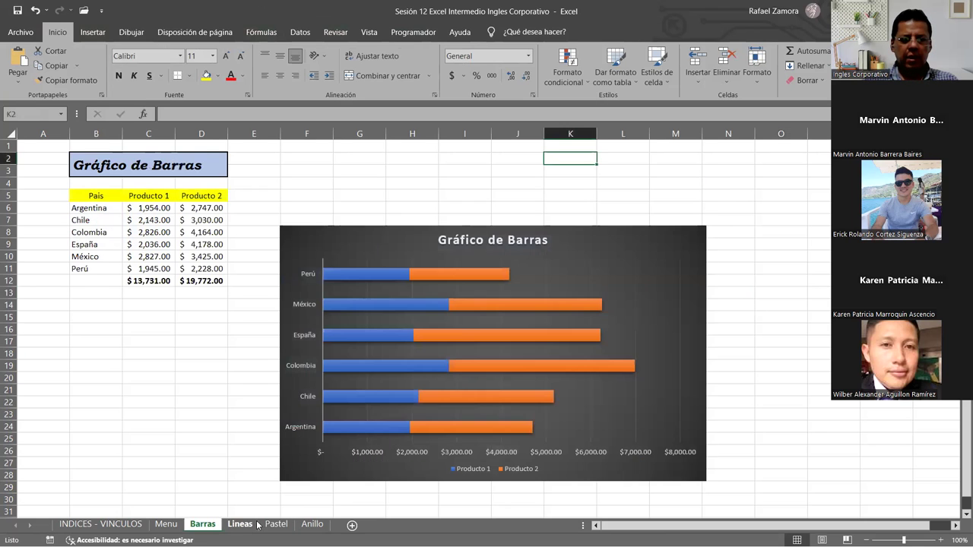
click(242, 525)
click(275, 524)
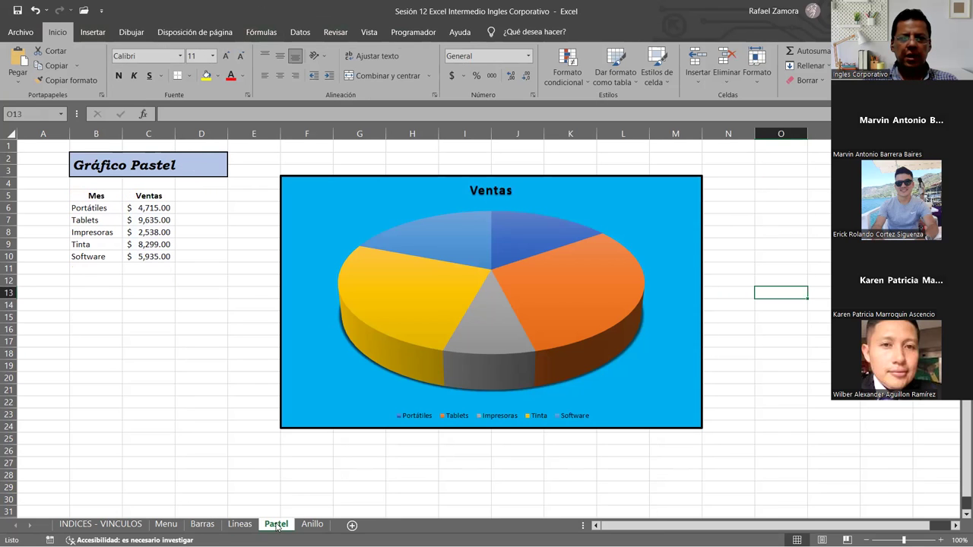
Nudge the line chart on the Líneas sheet slightly downward, keeping it beside the income and expense table.
click(240, 524)
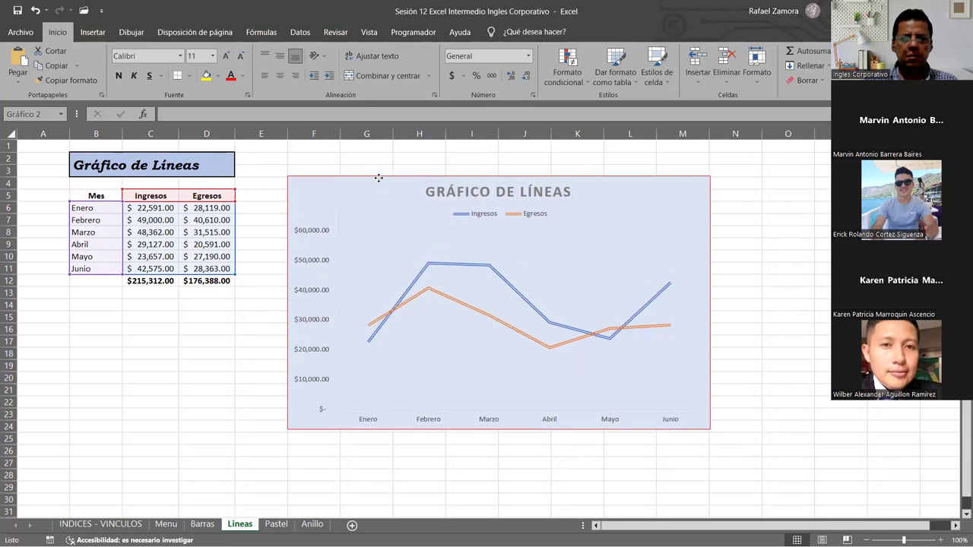
drag(377, 178, 378, 180)
click(150, 426)
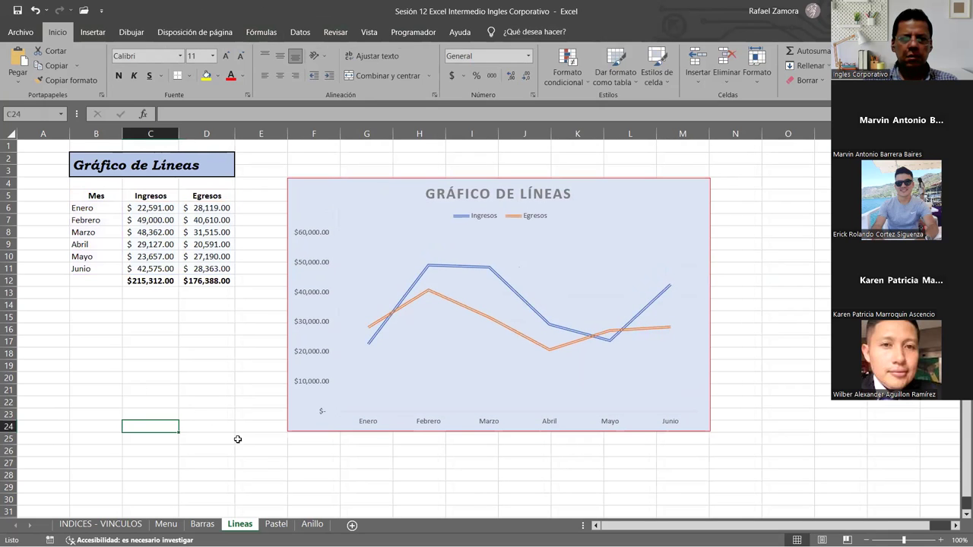
click(184, 170)
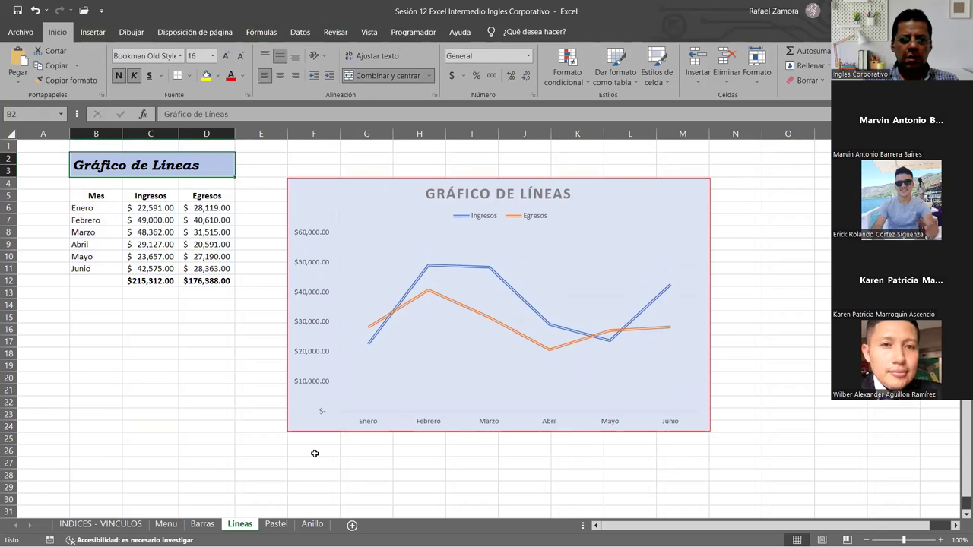
click(277, 525)
click(313, 524)
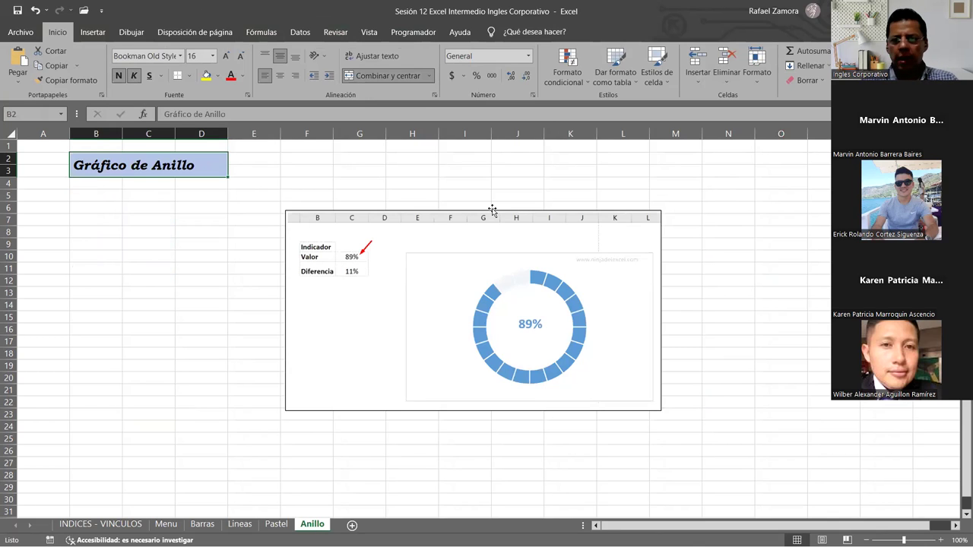
click(203, 524)
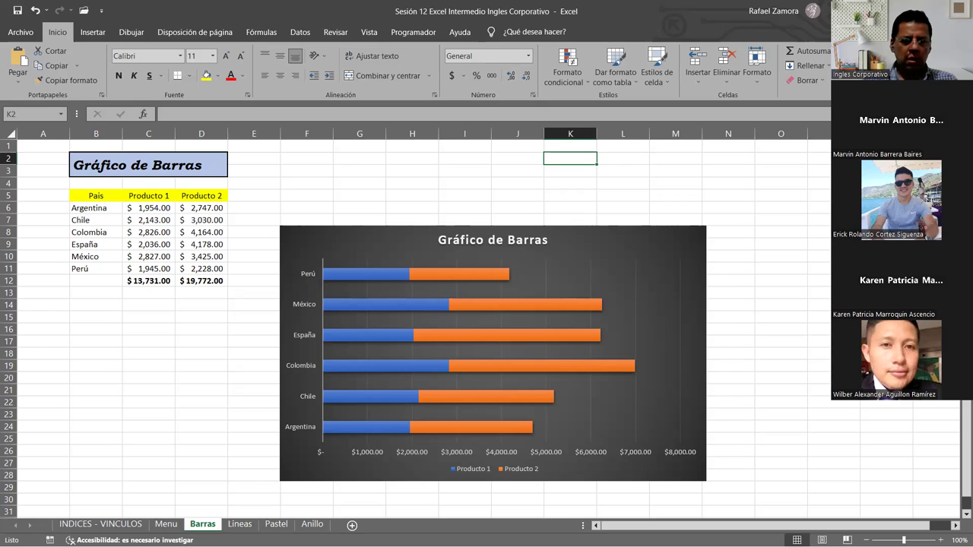
click(728, 409)
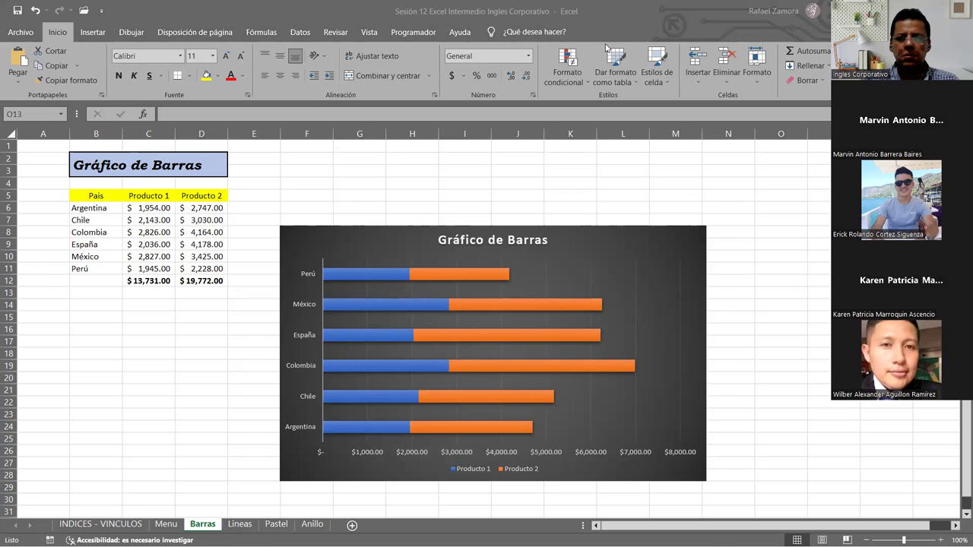
click(547, 199)
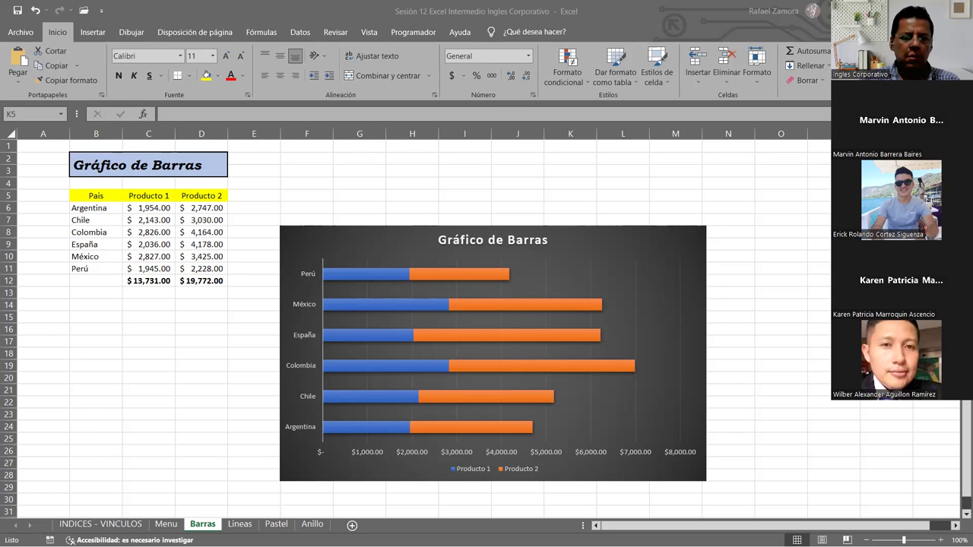
Move the reference picture on the Anillo sheet down and to the right so its upper-left corner sits in about cell I12.
click(304, 527)
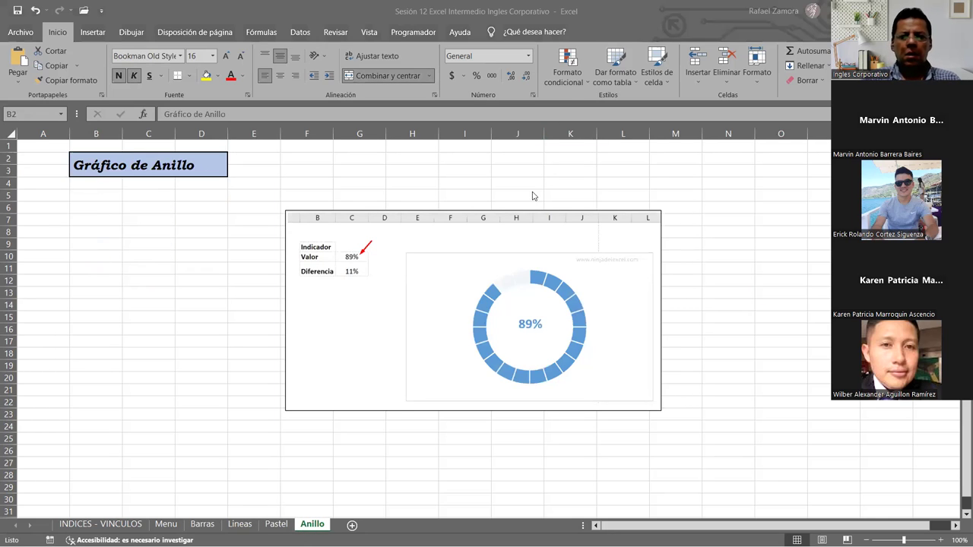
drag(476, 225, 632, 302)
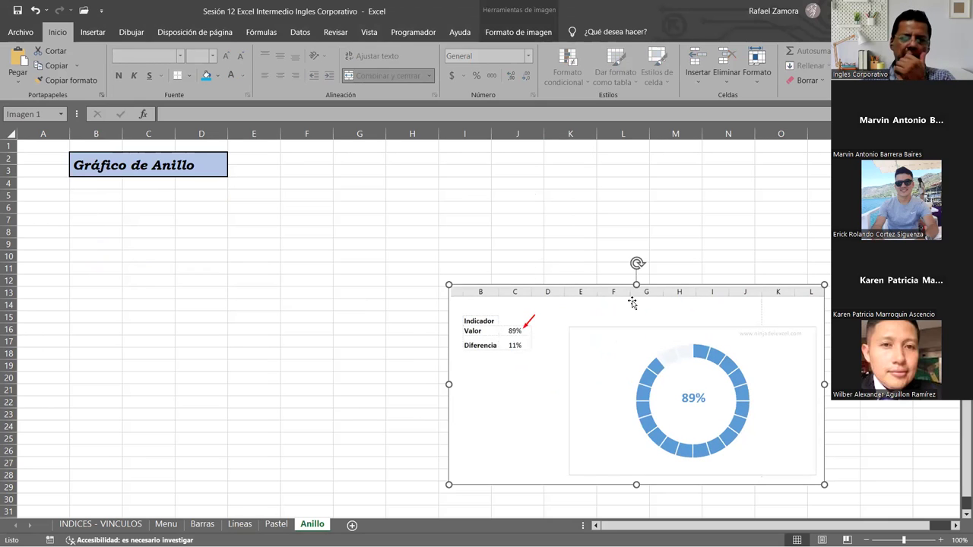
click(534, 273)
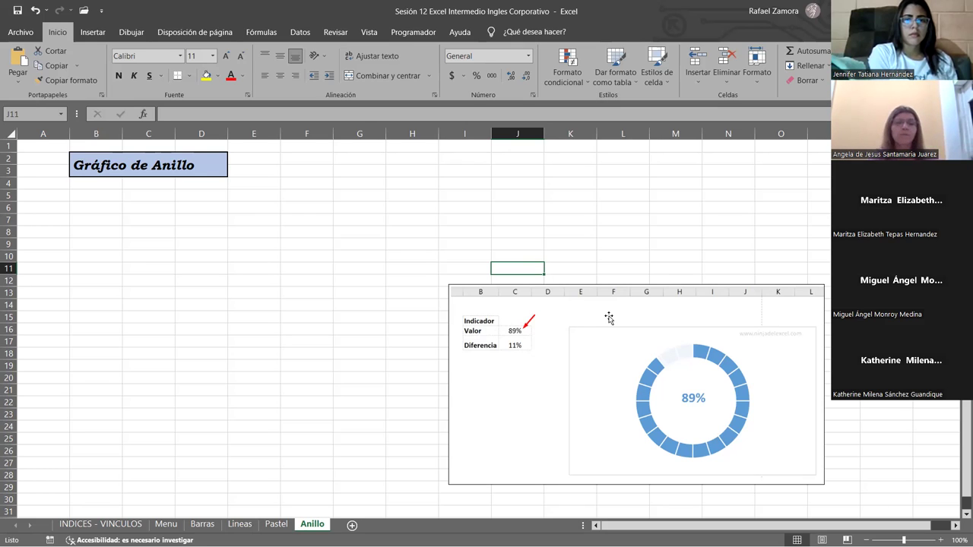
Review the INDICES - VINCULOS and Menu sheets and the ring chart reference picture on the Anillo sheet.
click(99, 523)
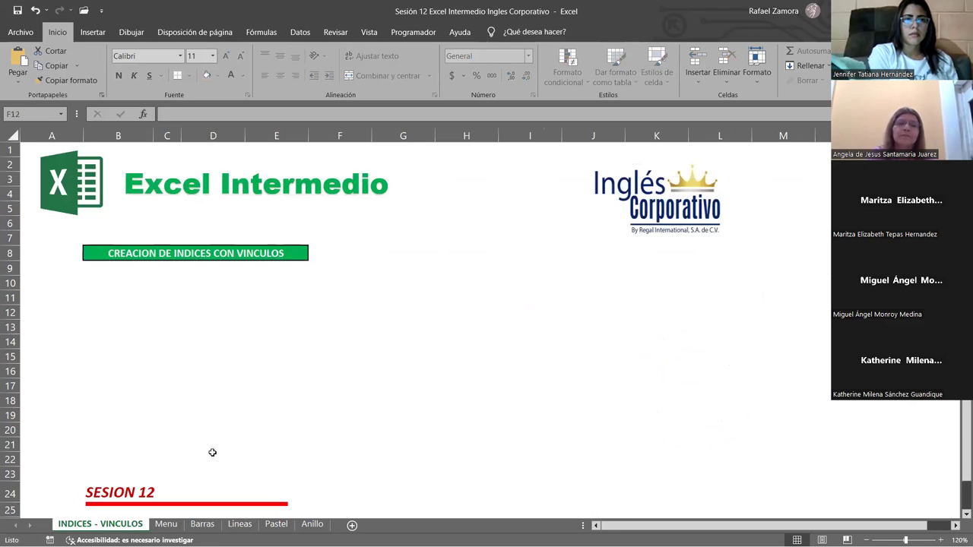
click(165, 524)
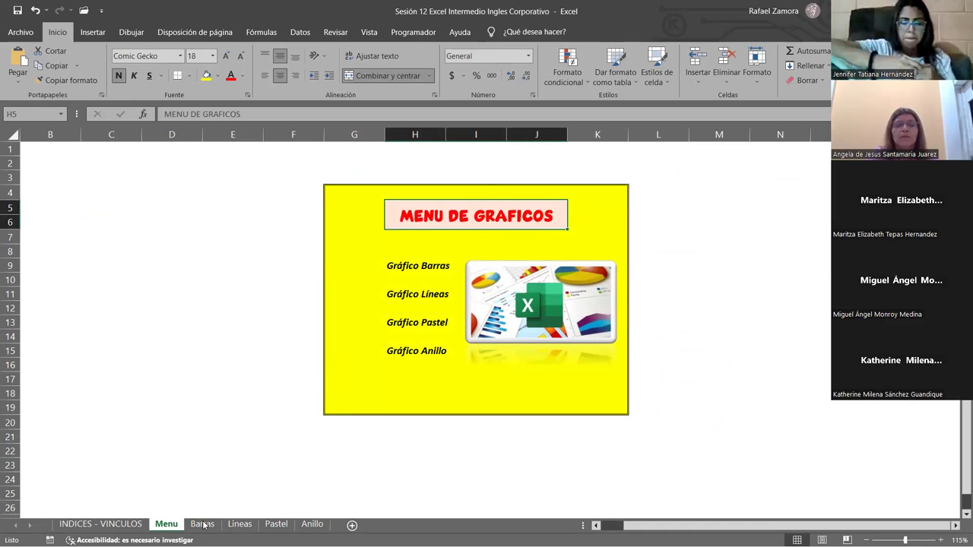
click(239, 524)
click(276, 524)
click(313, 525)
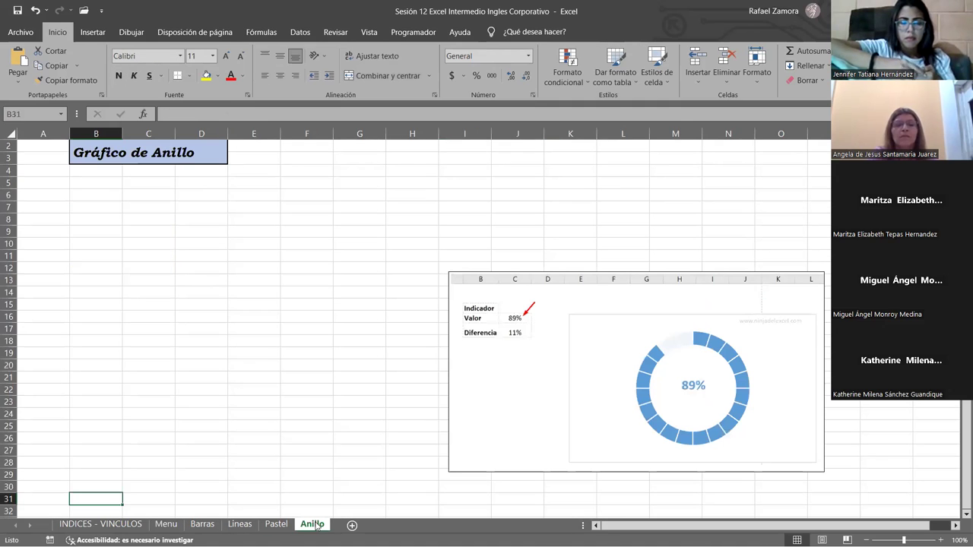
click(465, 359)
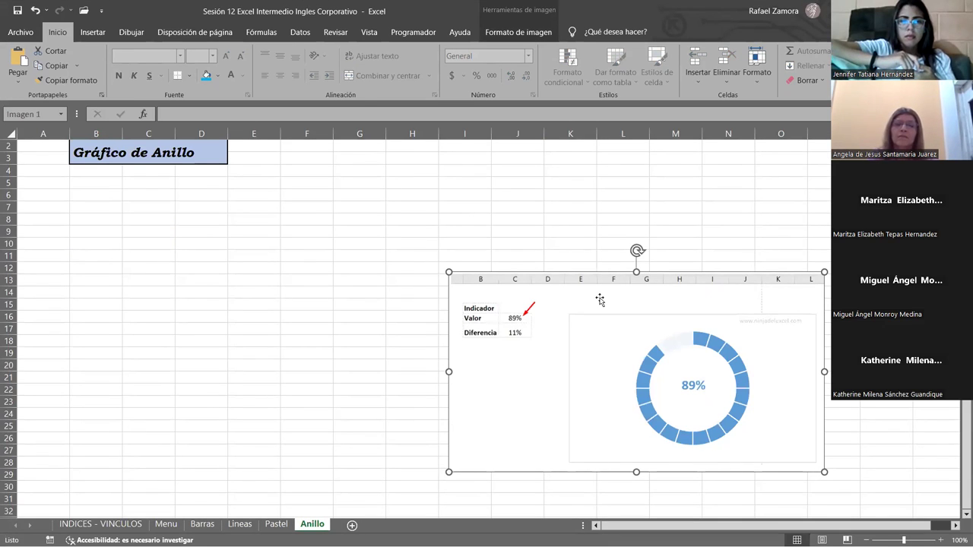
click(538, 236)
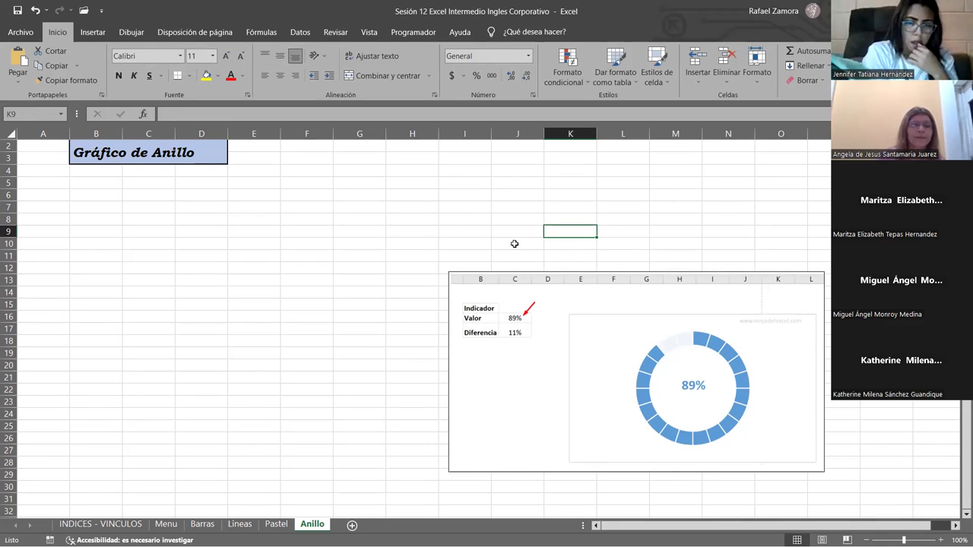
click(513, 169)
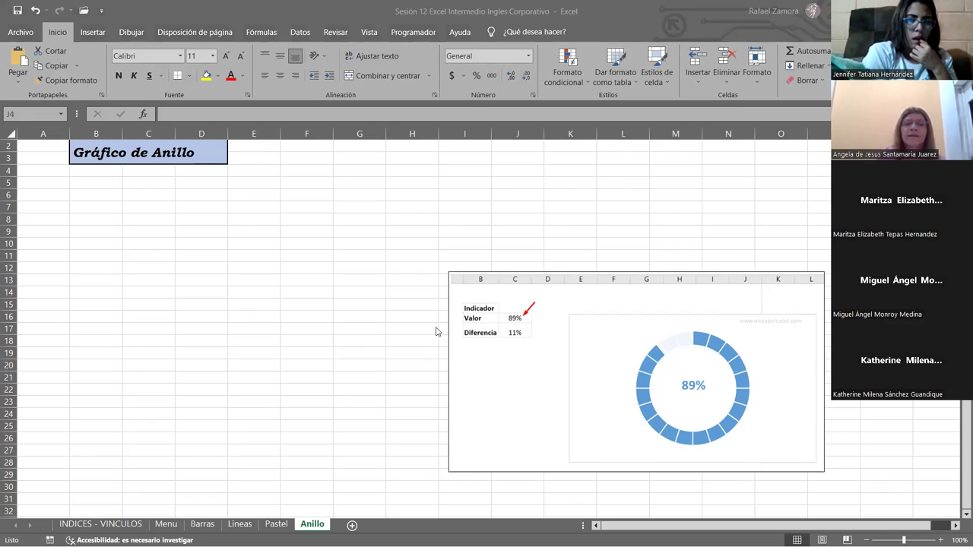
Review the finished charts on the Barras, Líneas and Pastel sheets, ending on Pastel.
click(200, 525)
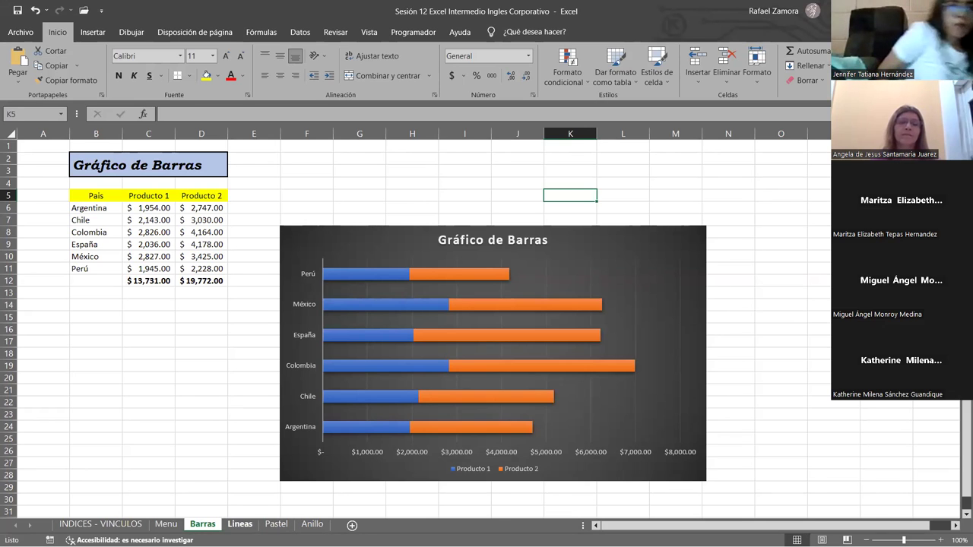
click(239, 525)
click(276, 524)
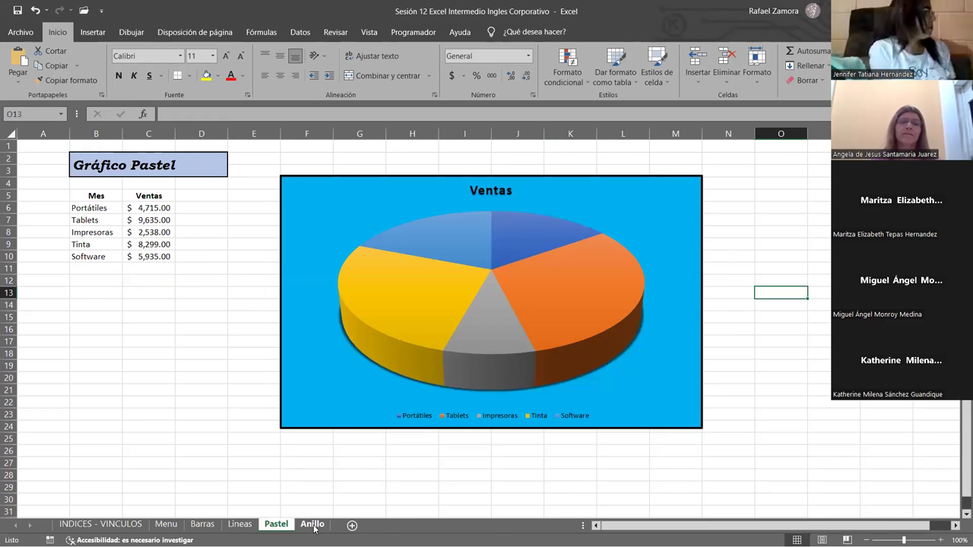
click(311, 524)
click(166, 525)
click(239, 524)
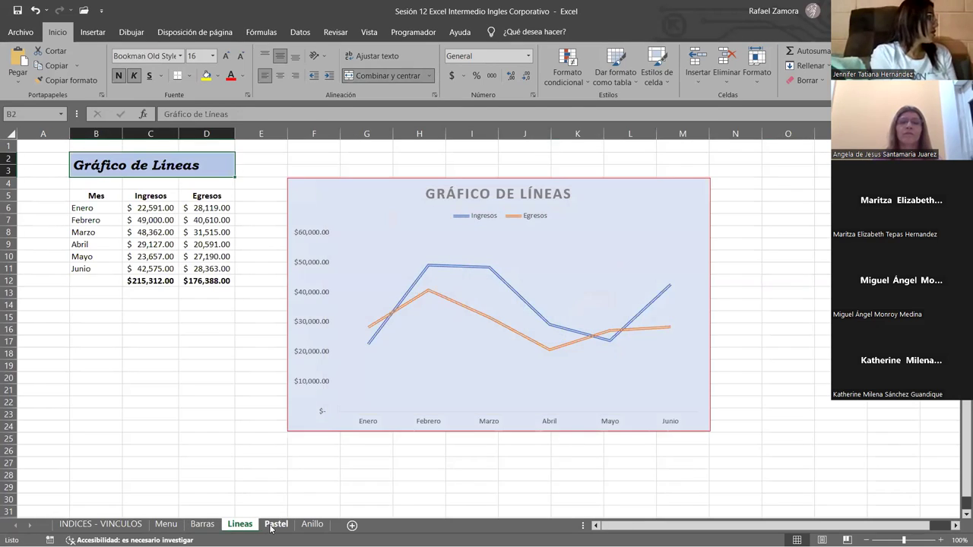
click(276, 525)
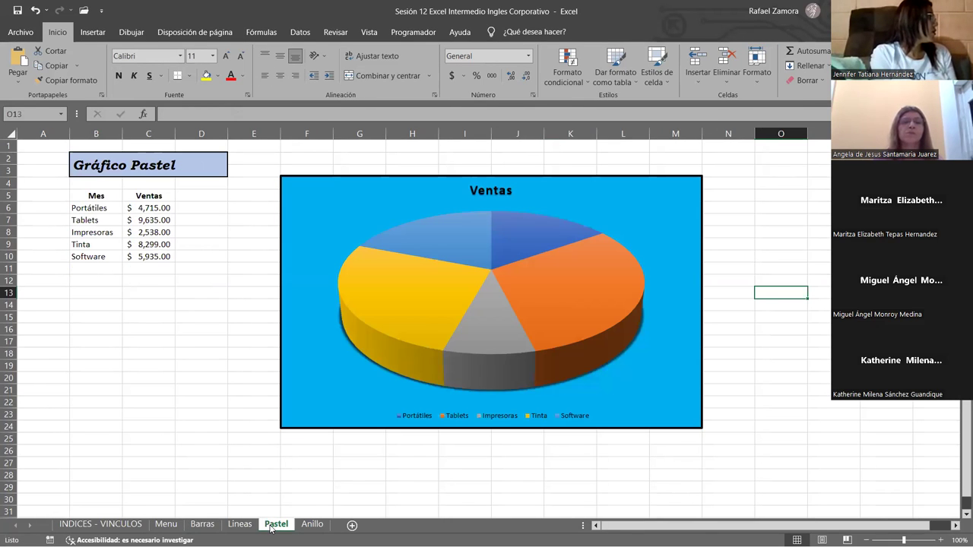
click(752, 341)
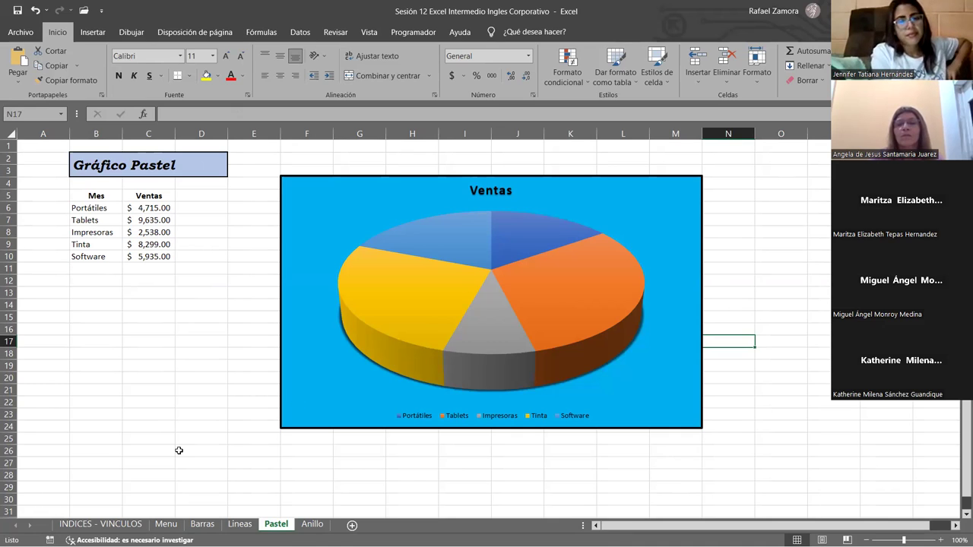
Look through the Barras, Líneas and Pastel charts once more and return to the Anillo sheet.
click(196, 526)
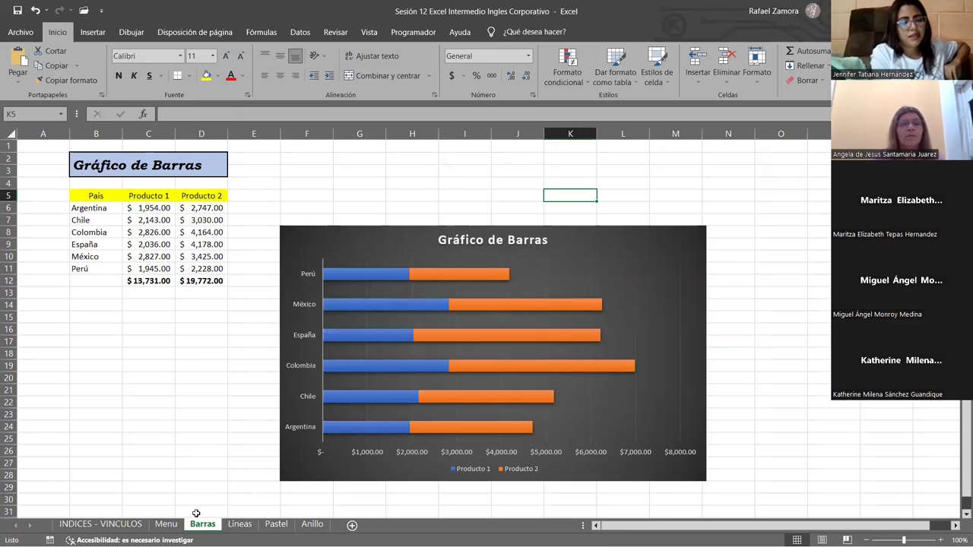
click(240, 524)
click(276, 524)
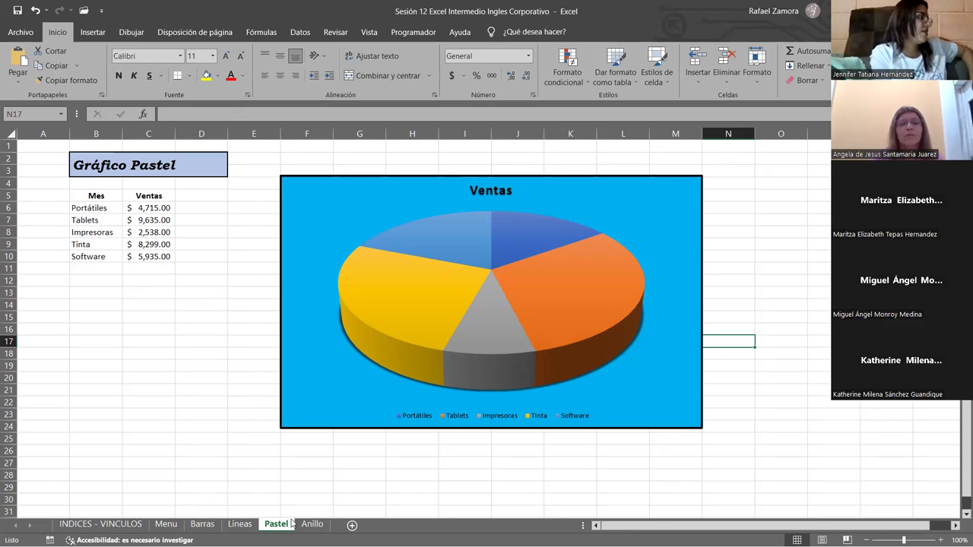
click(311, 525)
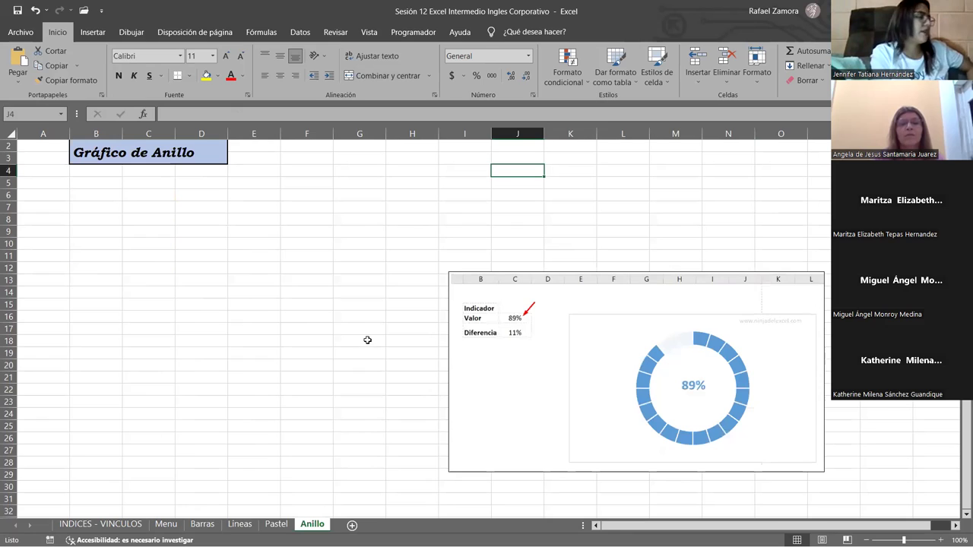
drag(368, 350, 368, 339)
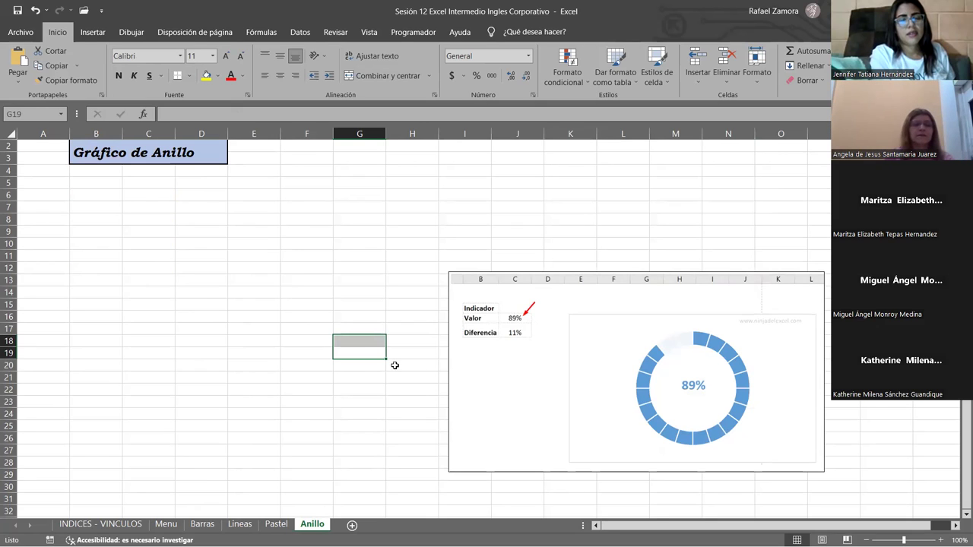
click(196, 281)
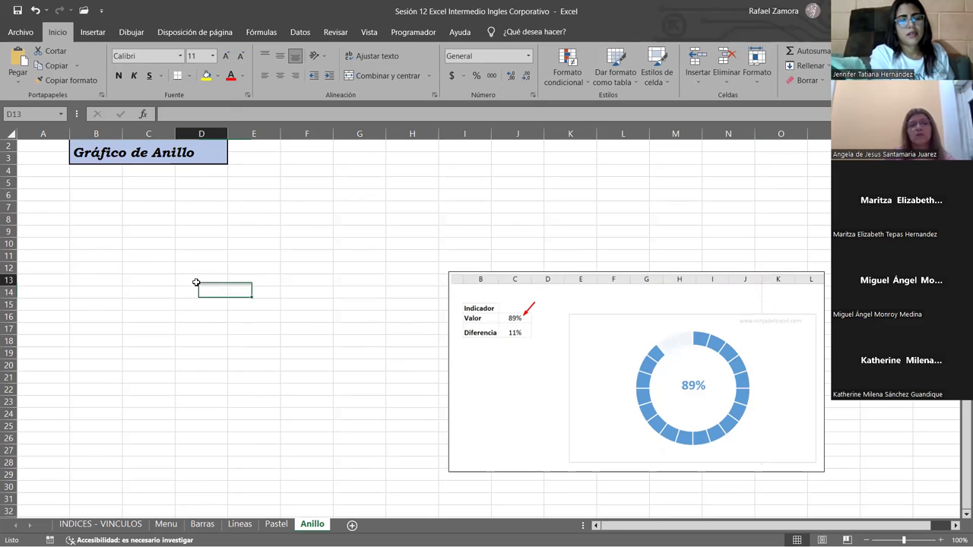
Enter the row labels Valor in cell B6 and Diferencia in cell B7 of the Anillo sheet.
click(91, 193)
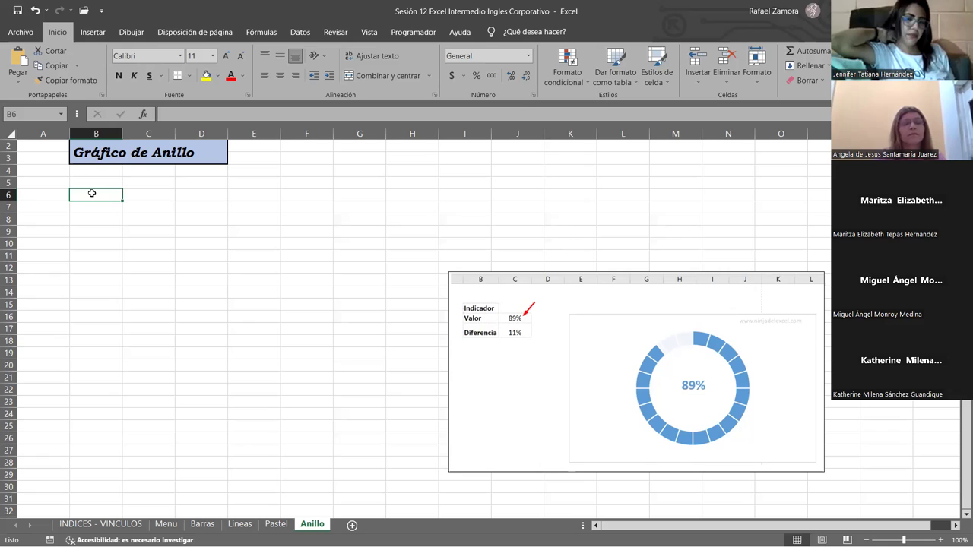
text(Enero)
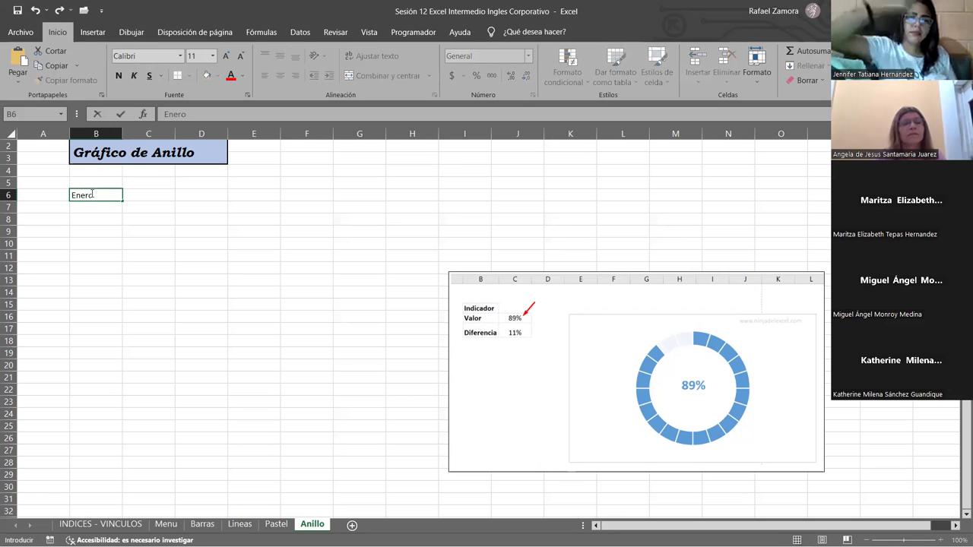
key(Return)
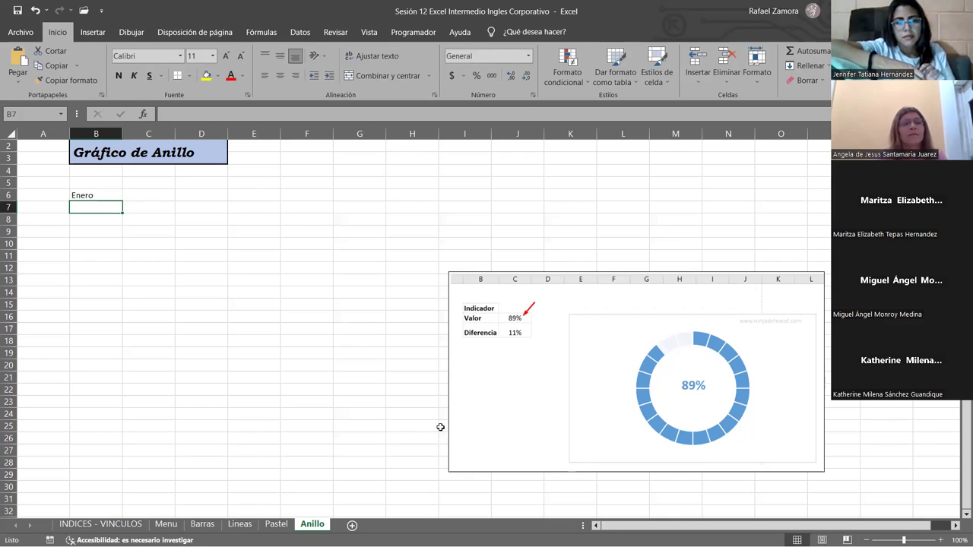
text(Diferenci)
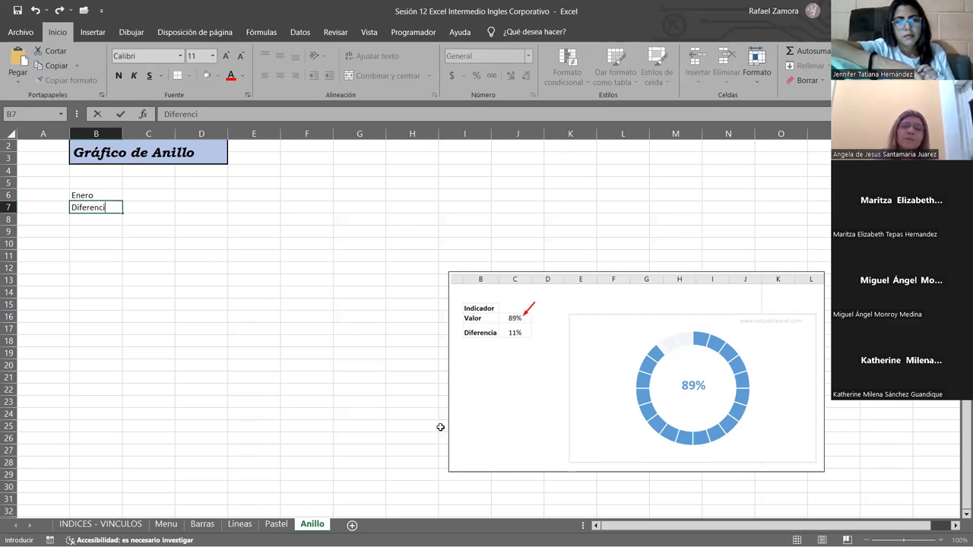
text(a)
key(Up)
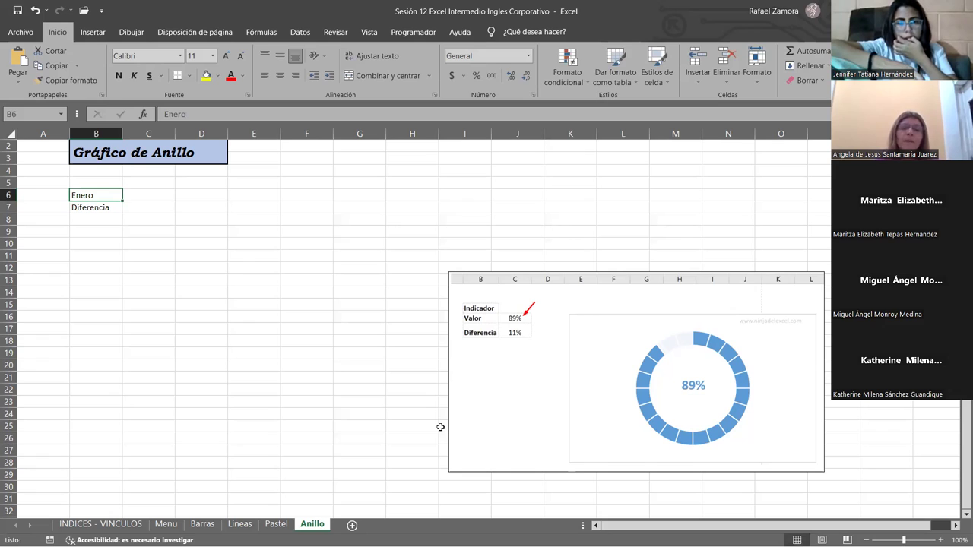
text(Valor)
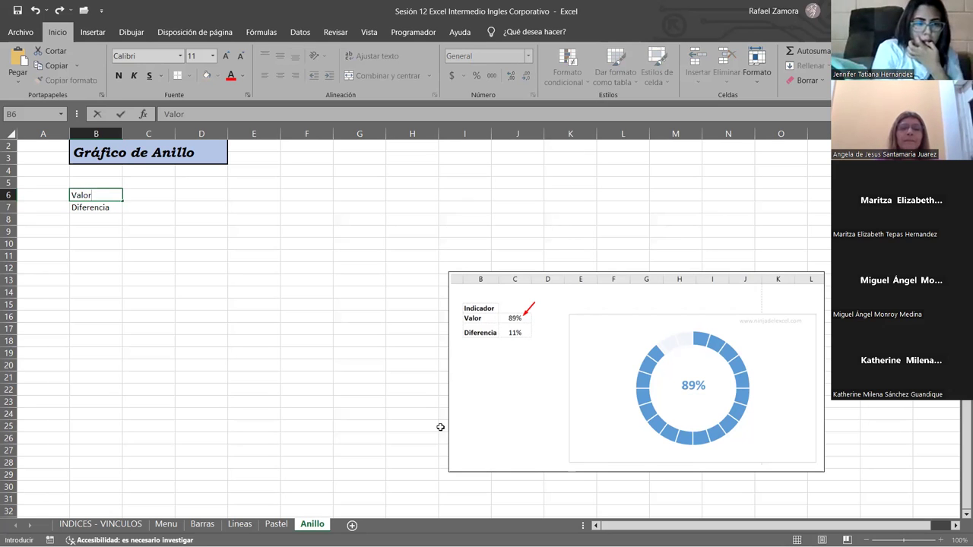
key(Return)
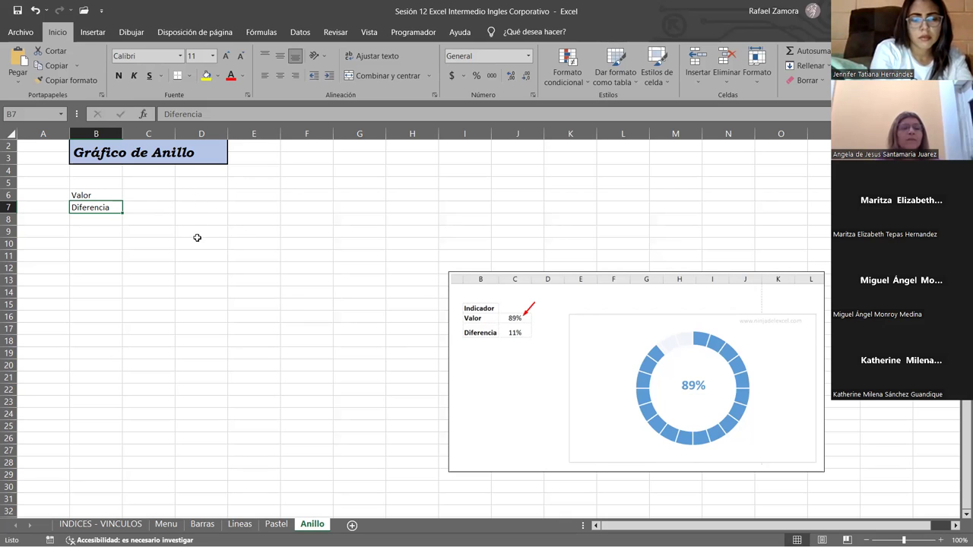
Delete the ring chart reference picture from the Anillo sheet.
drag(724, 363, 577, 327)
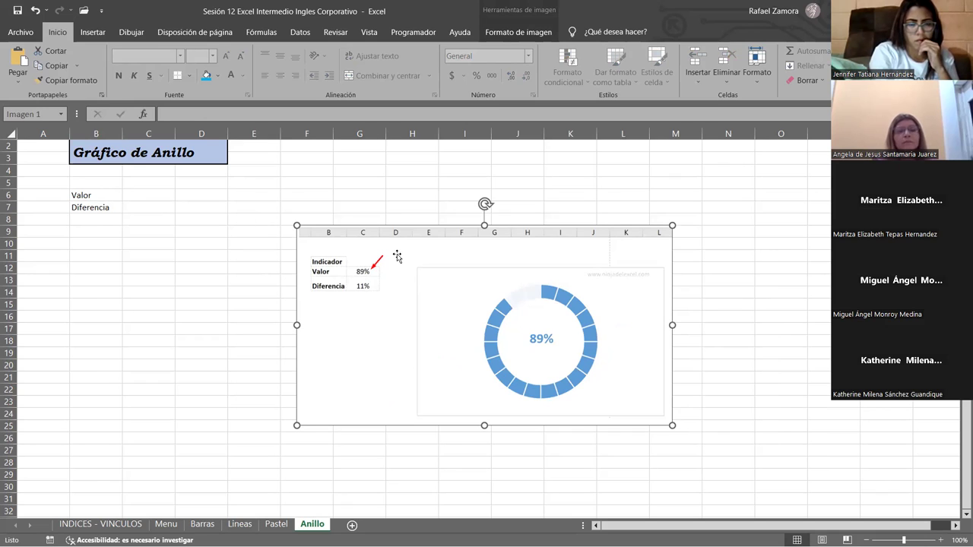
key(Delete)
click(322, 315)
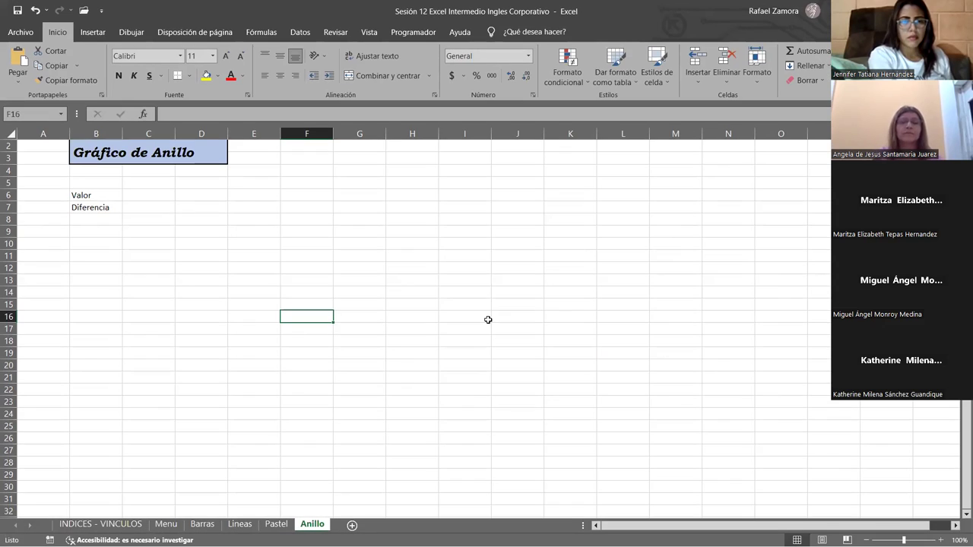
Enter Enero in cell C6, beside the Valor label.
click(157, 193)
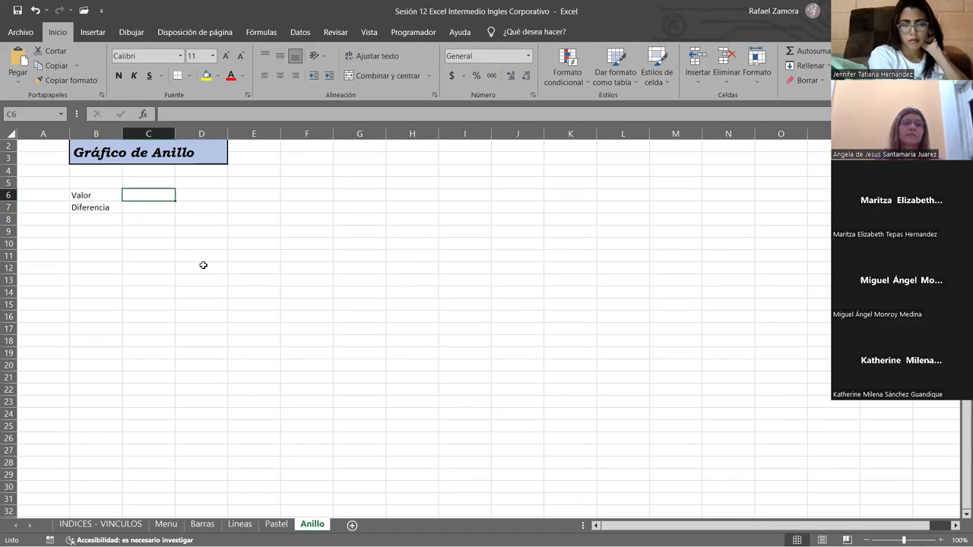
text(Enero)
key(Return)
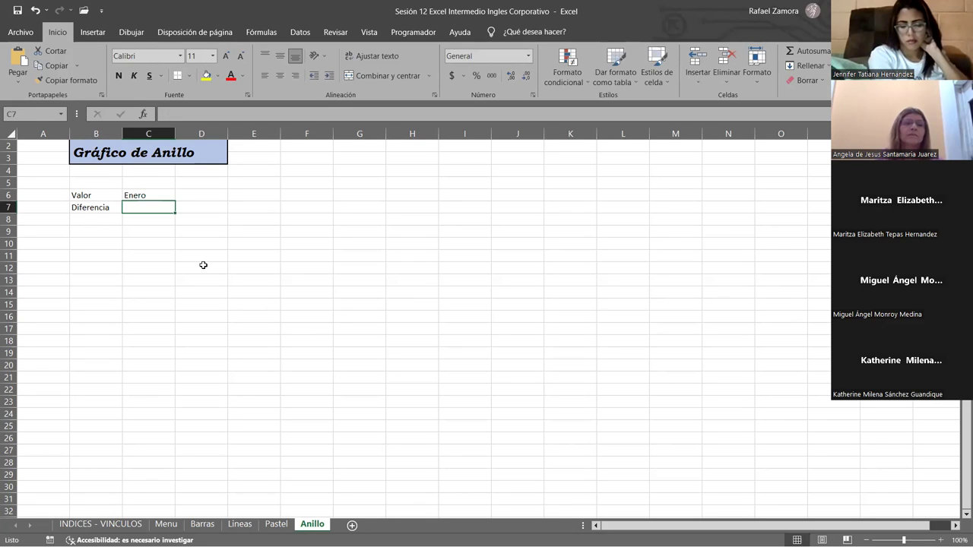
Apply all borders to the range B6:C7 and make the labels in B6:B7 bold and italic.
drag(103, 196, 139, 210)
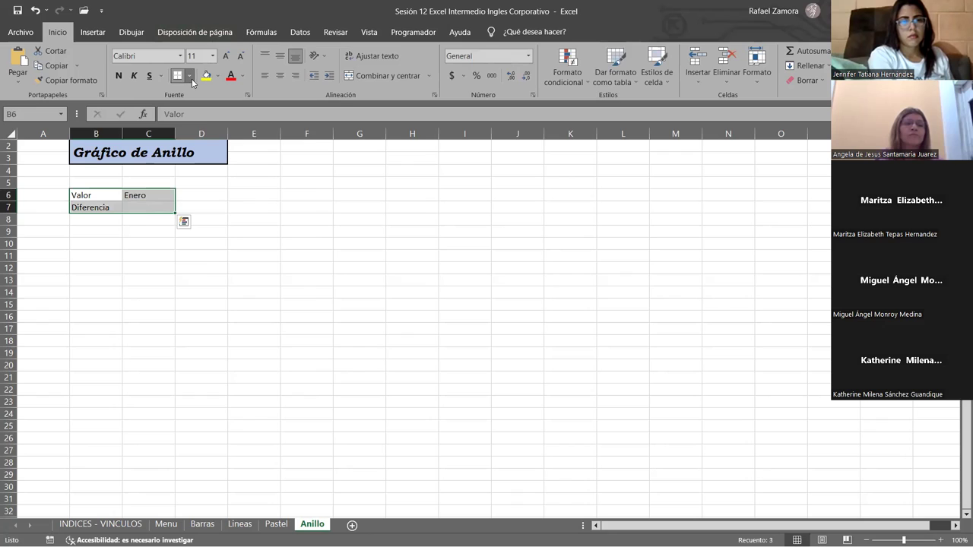
click(189, 76)
click(220, 186)
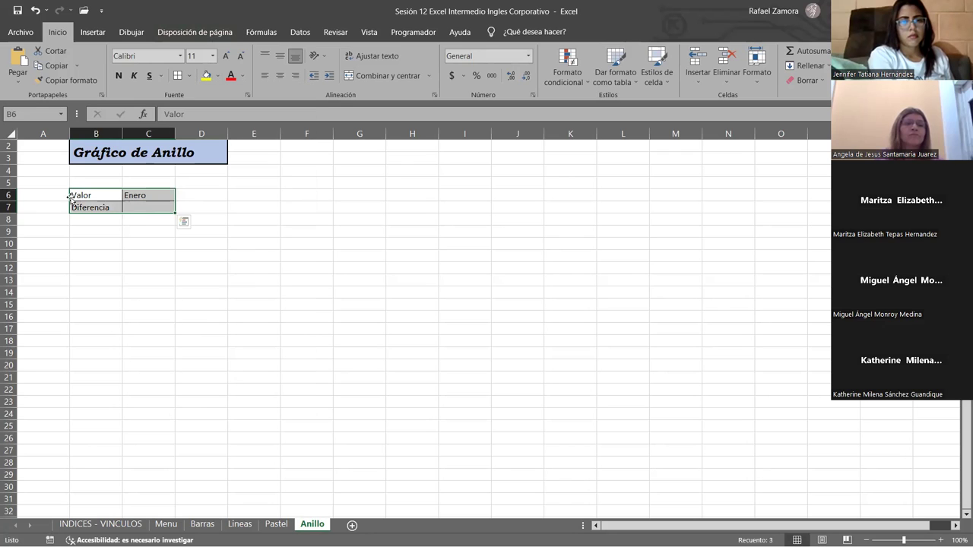
drag(80, 195, 83, 206)
key(ctrl+n)
key(ctrl+k)
click(126, 276)
Center the contents of cells C6:C7 horizontally.
click(172, 195)
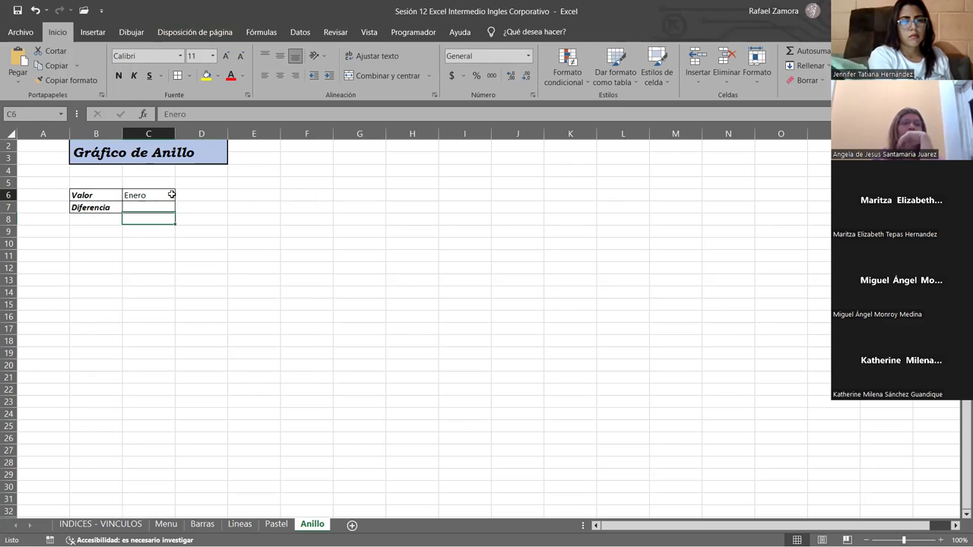
drag(163, 195, 163, 206)
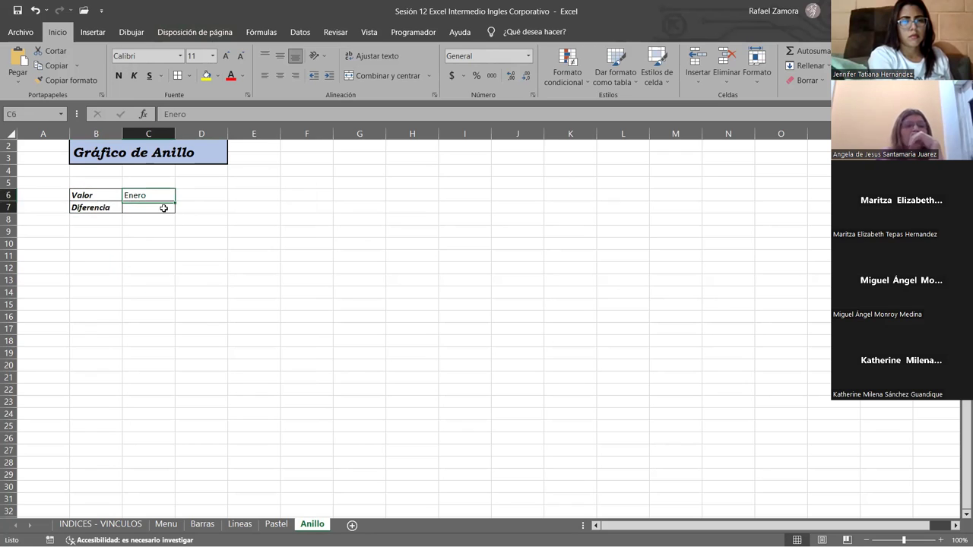
click(279, 76)
click(152, 207)
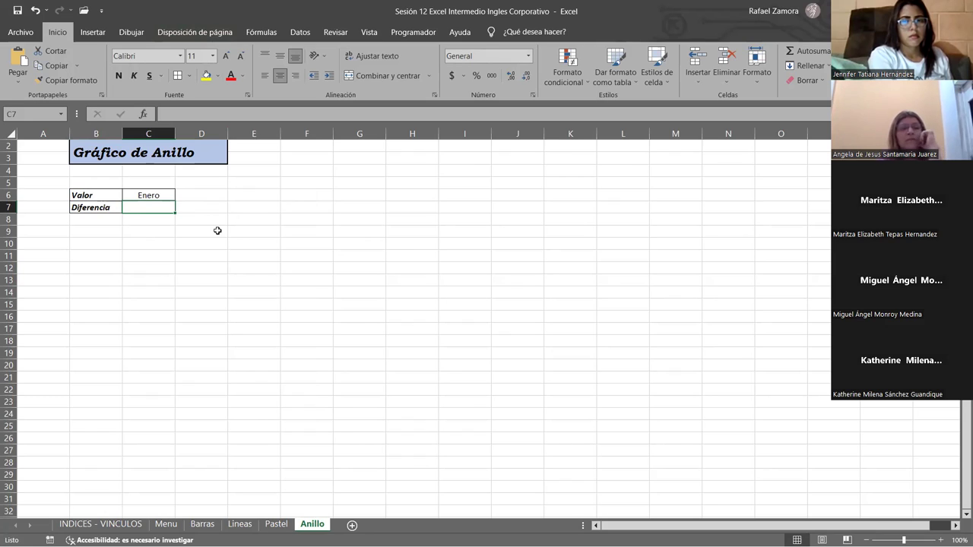
Replace the label in B7 with % Alcanzado and widen column B slightly to fit it.
key(Left)
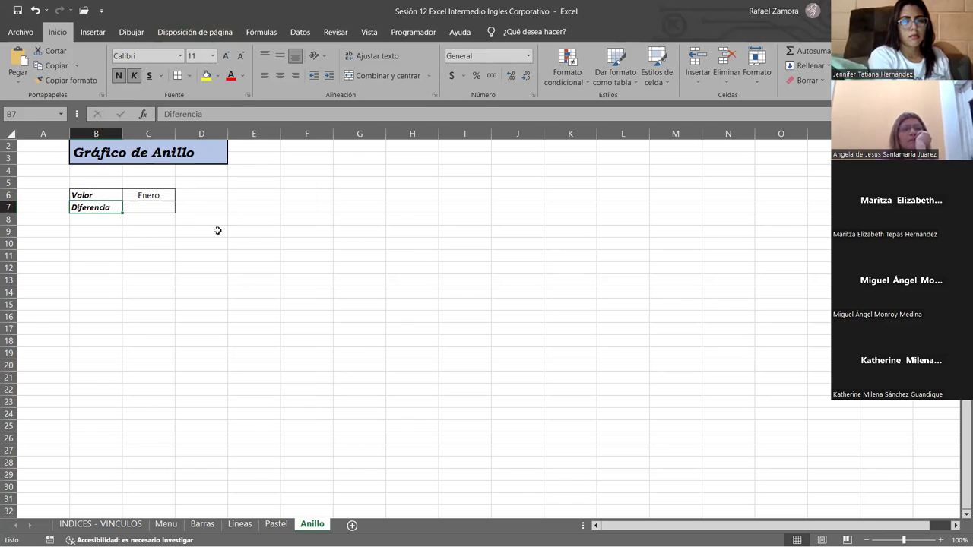
text(% Alcanzado)
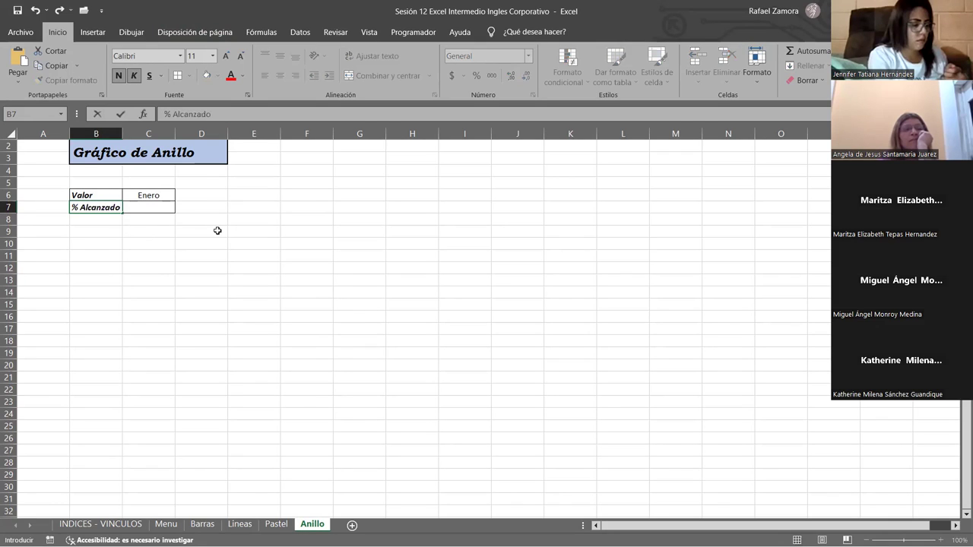
key(Return)
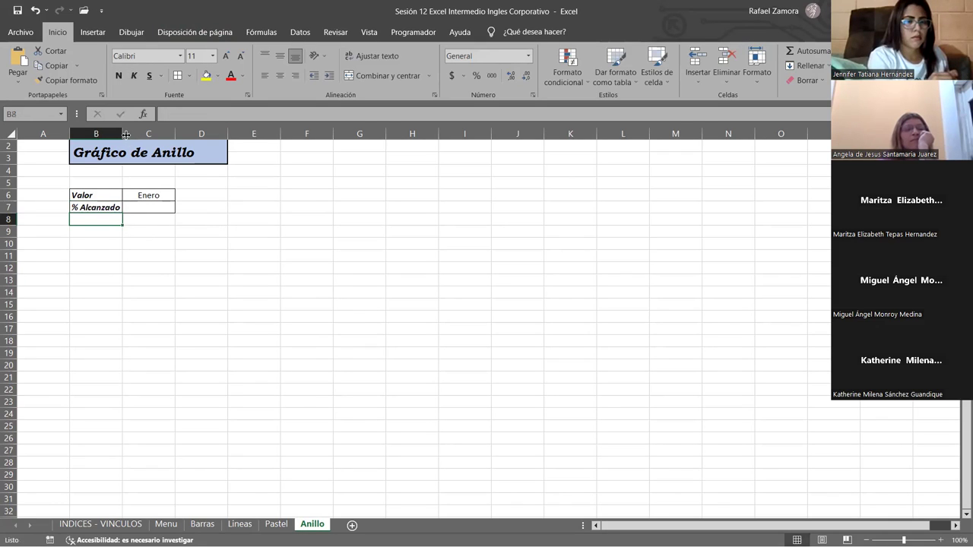
drag(126, 135, 133, 134)
click(170, 228)
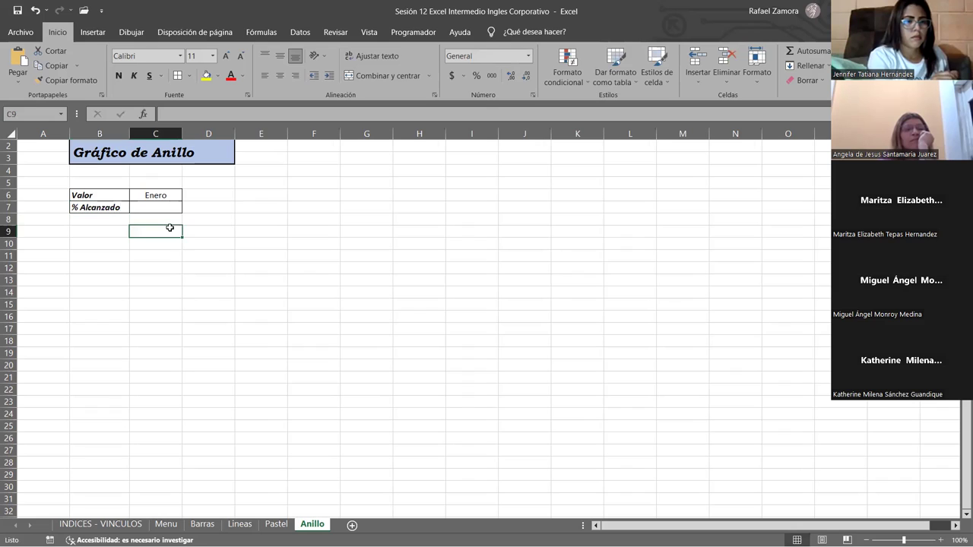
Fill the label cells B6:B7 with light green and make Enero in C6 bold.
drag(115, 196, 115, 208)
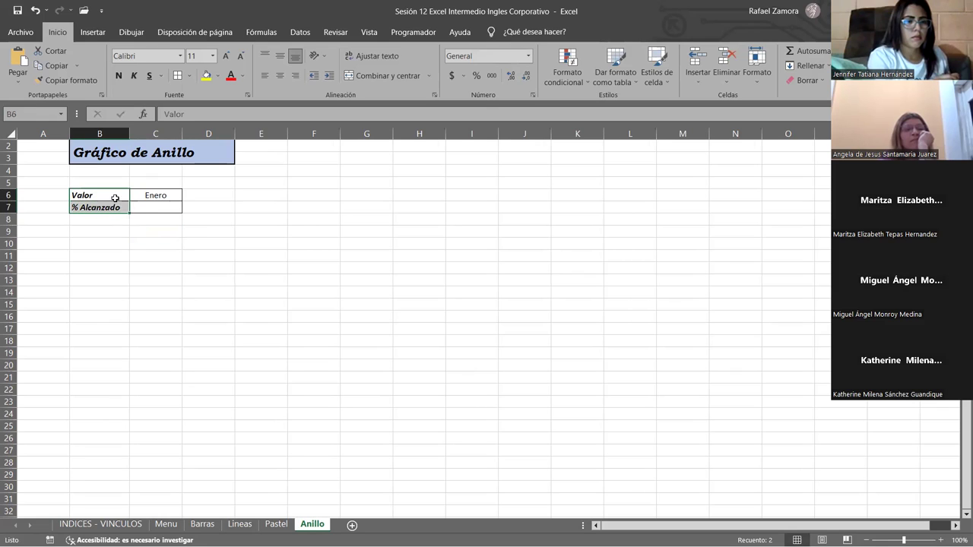
click(217, 76)
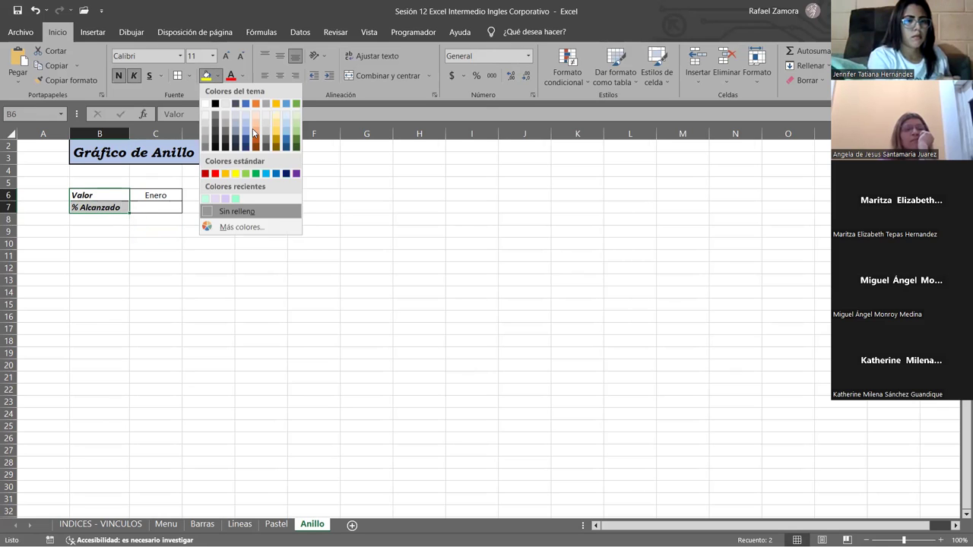
click(299, 137)
click(146, 207)
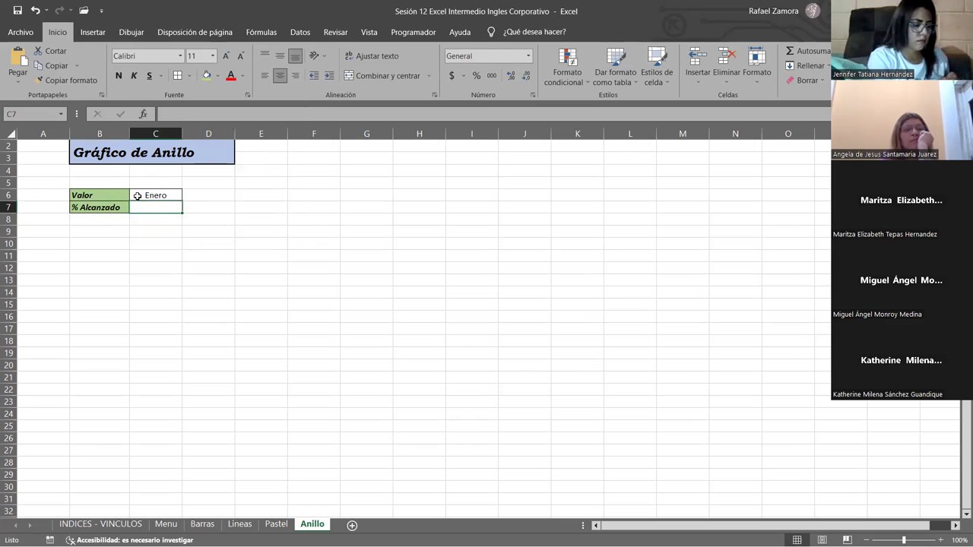
click(138, 196)
key(ctrl+n)
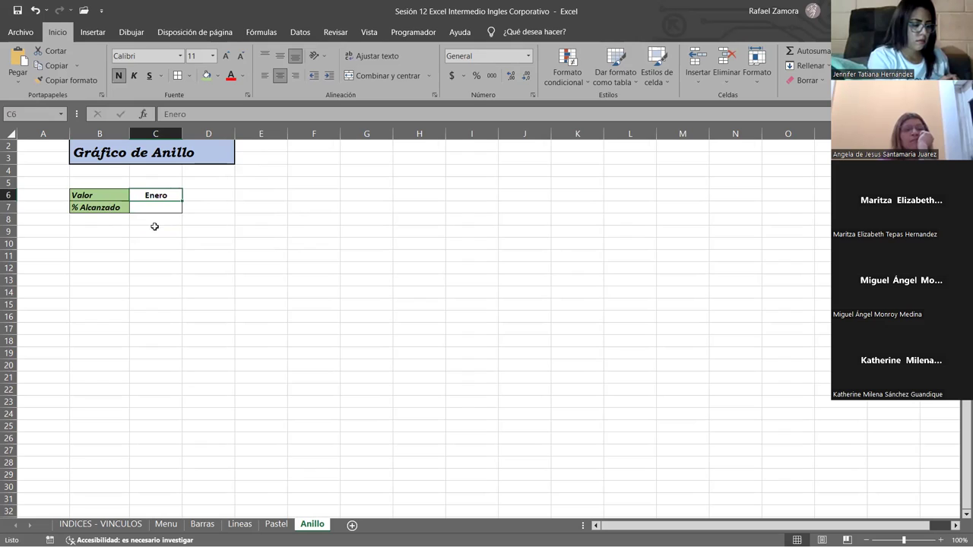
Format cell C7 as a percentage and enter 75% as the January value.
click(160, 208)
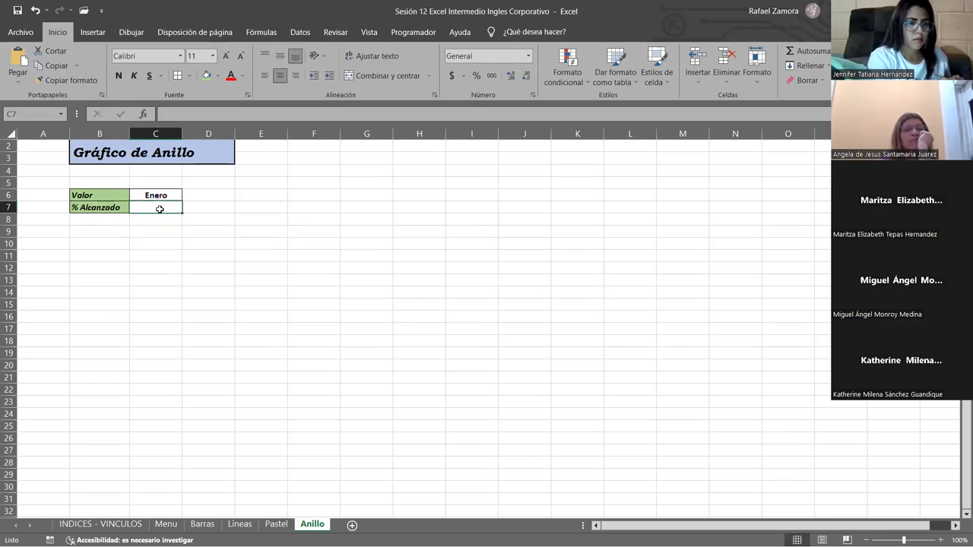
click(476, 76)
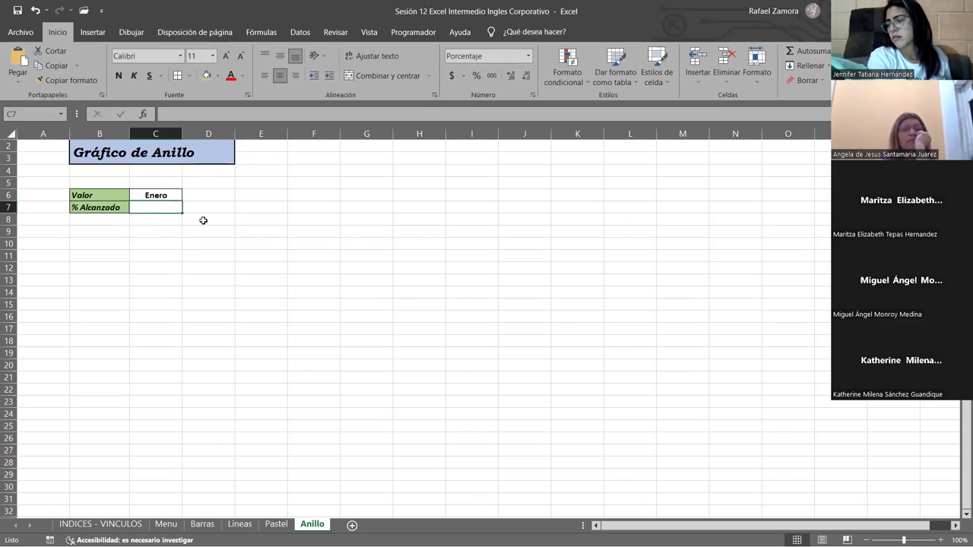
text(75)
key(Return)
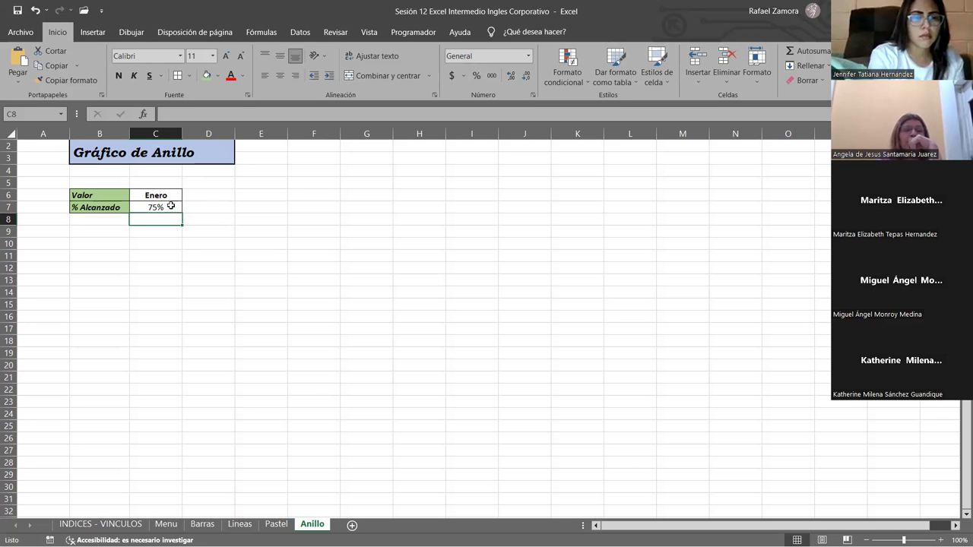
click(328, 289)
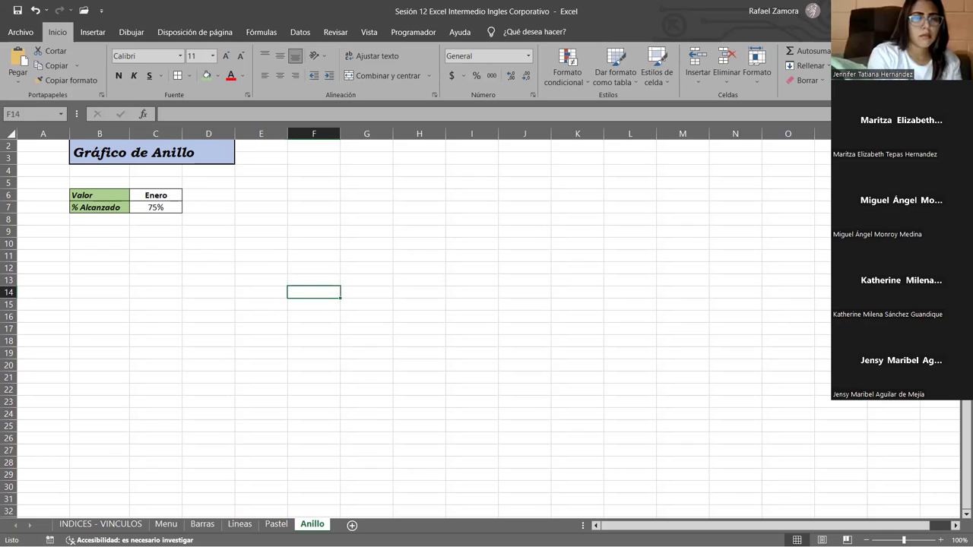
click(750, 219)
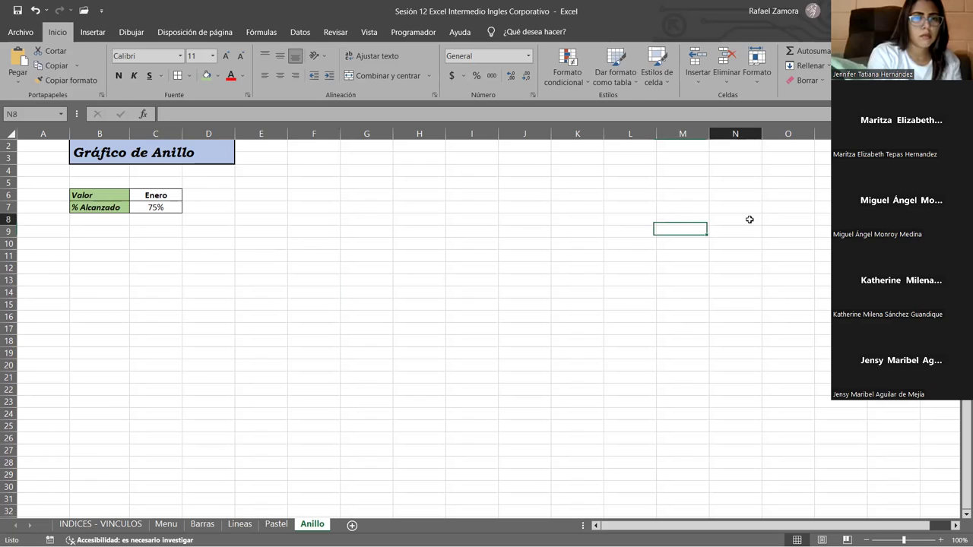
click(306, 360)
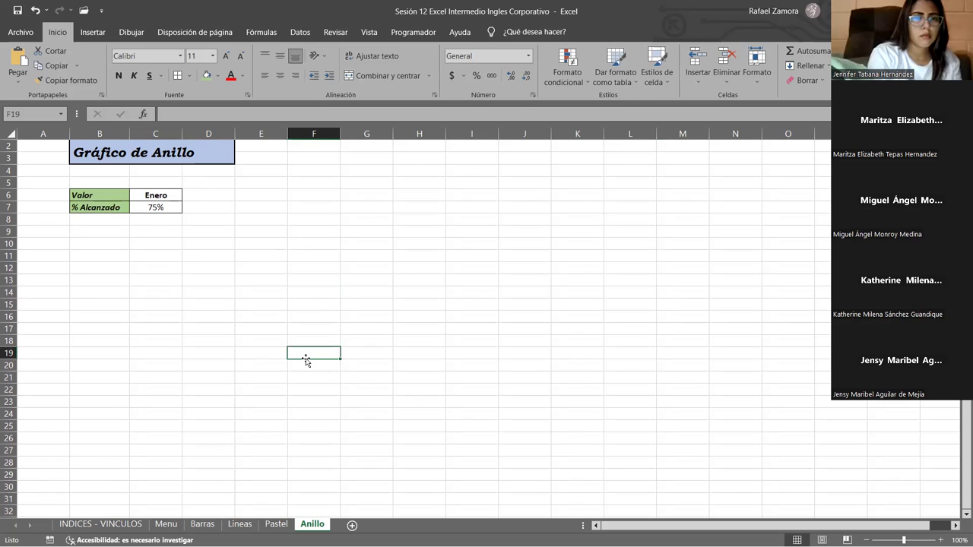
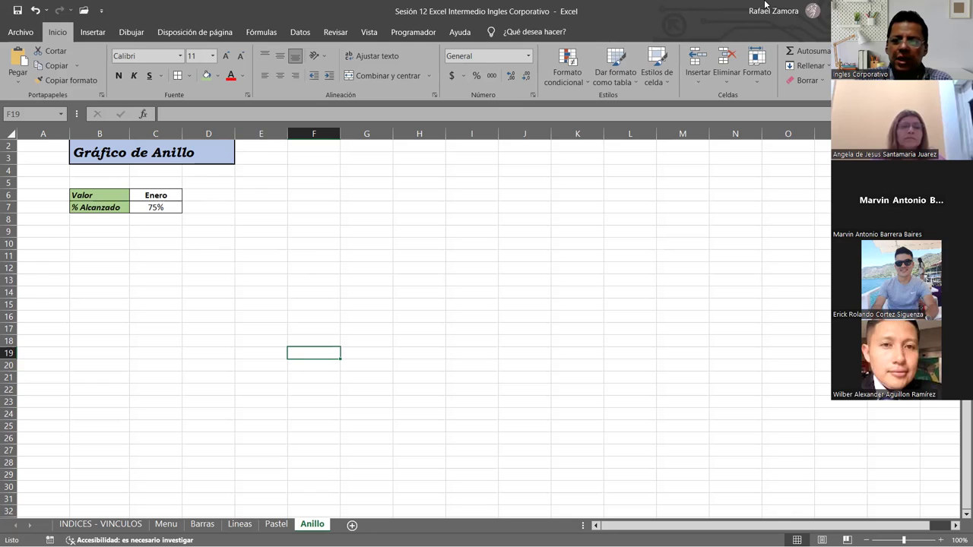
Insert a blank doughnut chart from an empty cell and place it beside the table, starting at cell E5.
click(448, 267)
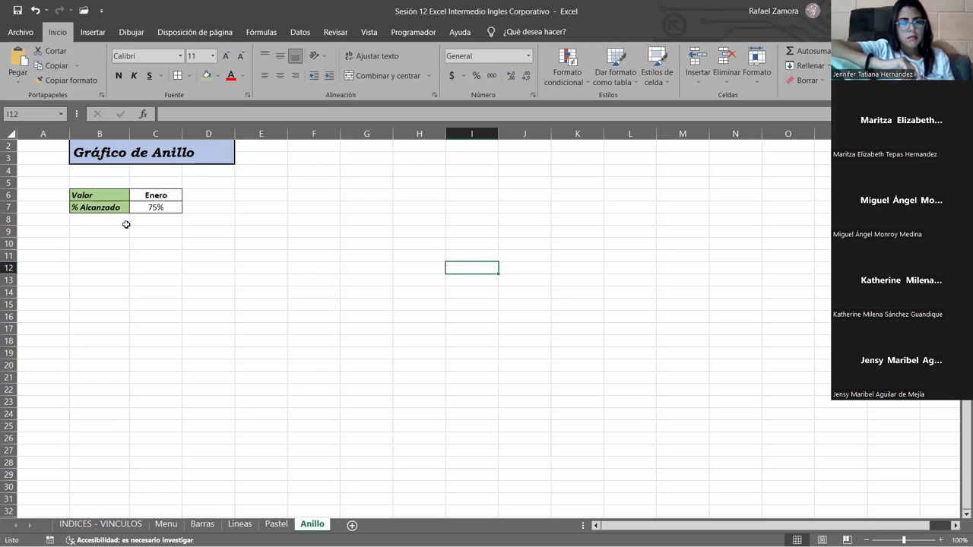
click(261, 263)
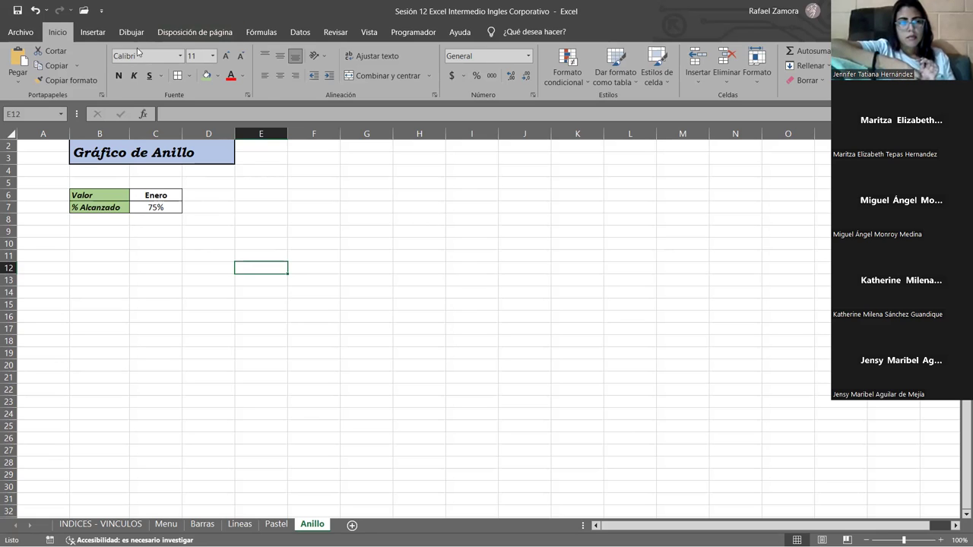
click(93, 32)
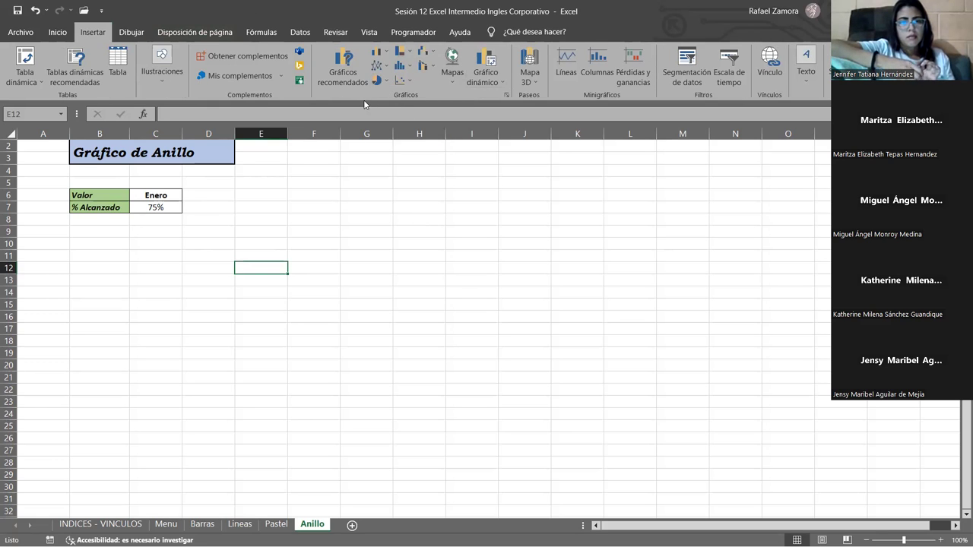
click(386, 82)
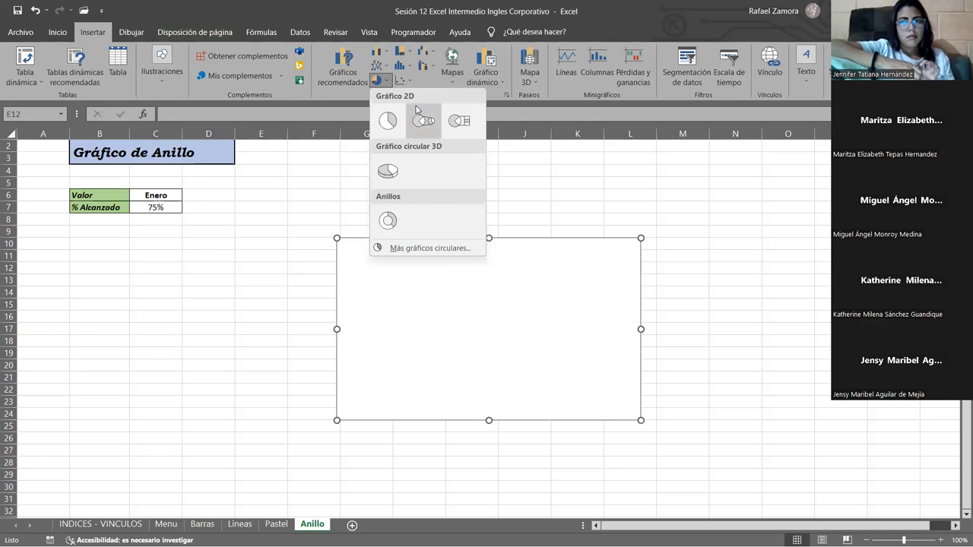
click(382, 209)
drag(396, 238, 315, 187)
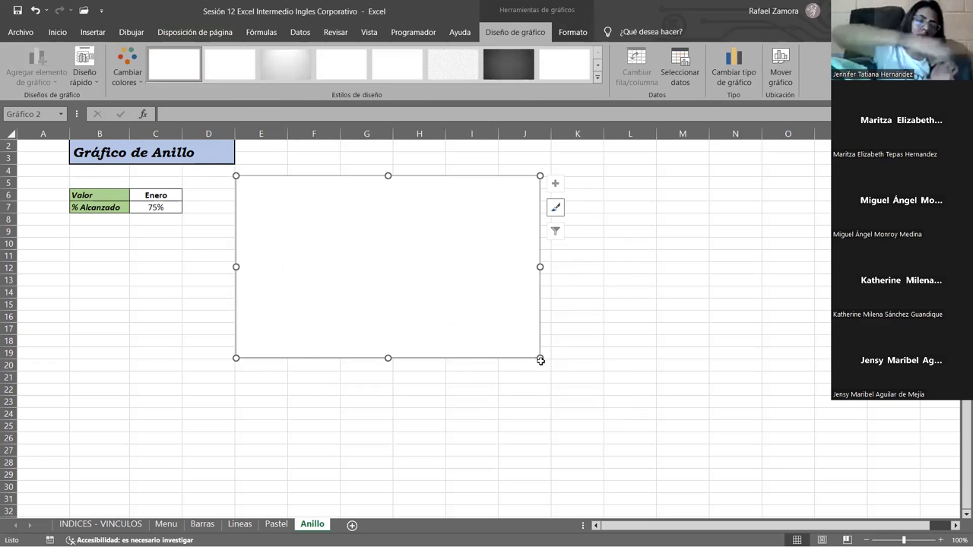
Try enlarging the blank chart to about E5:L25 and to about E5:N28, undoing each resize.
drag(541, 360, 584, 408)
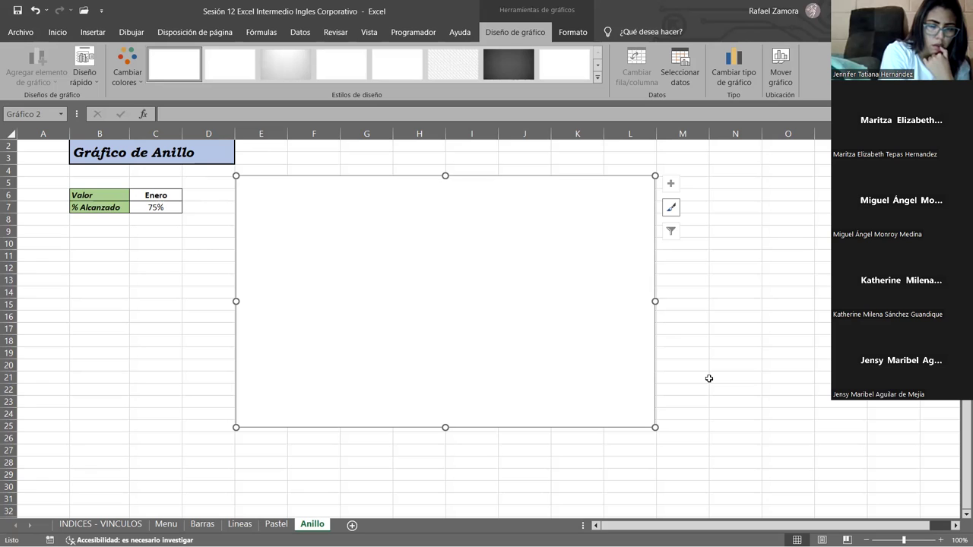
key(ctrl+z)
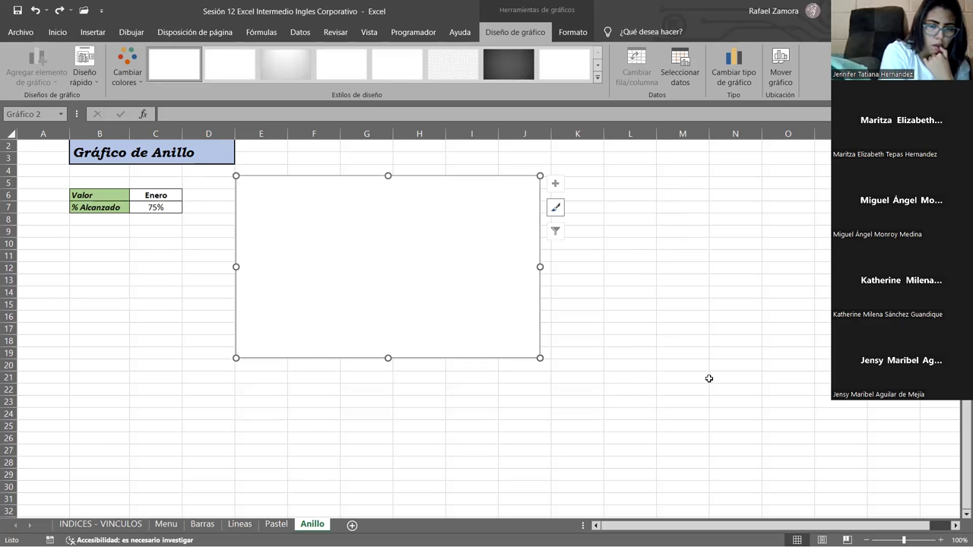
click(704, 377)
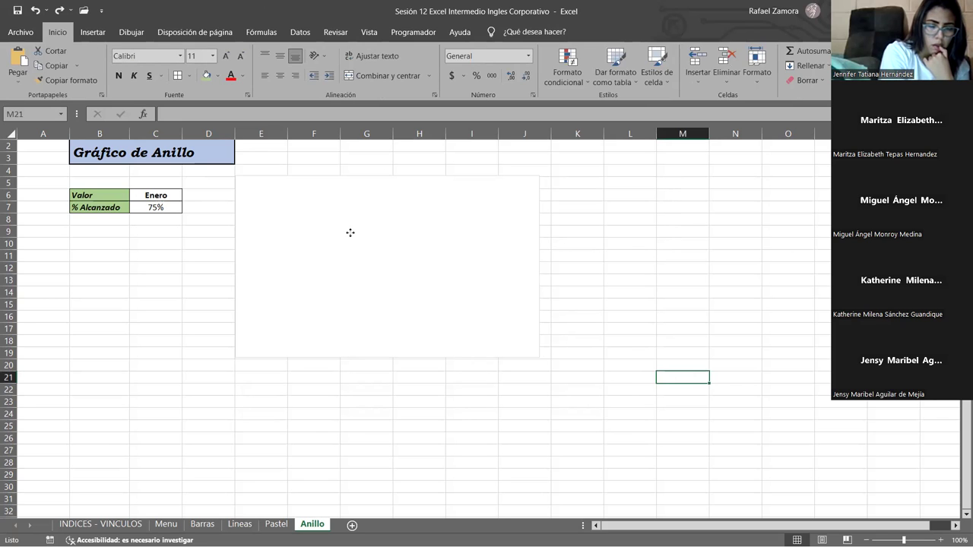
click(375, 226)
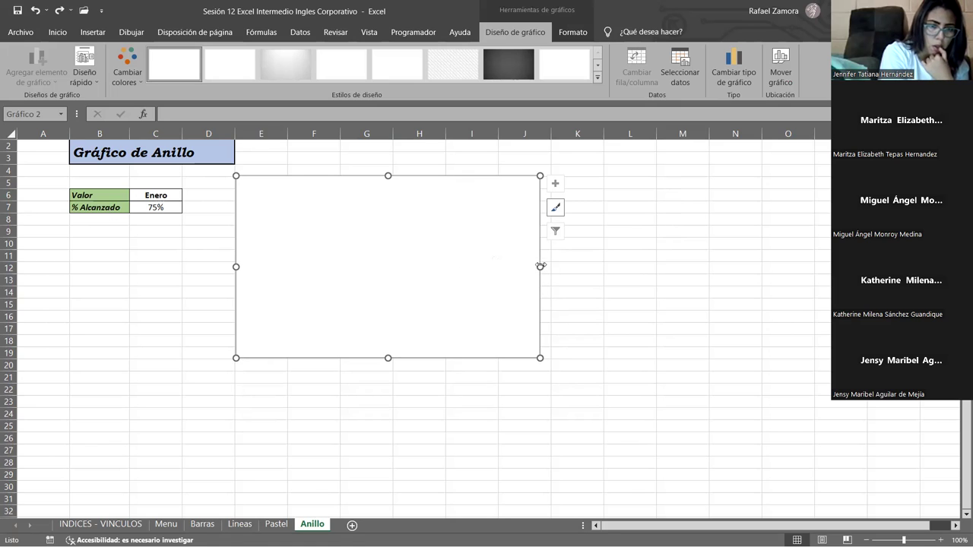
drag(539, 267, 751, 267)
drag(493, 358, 491, 452)
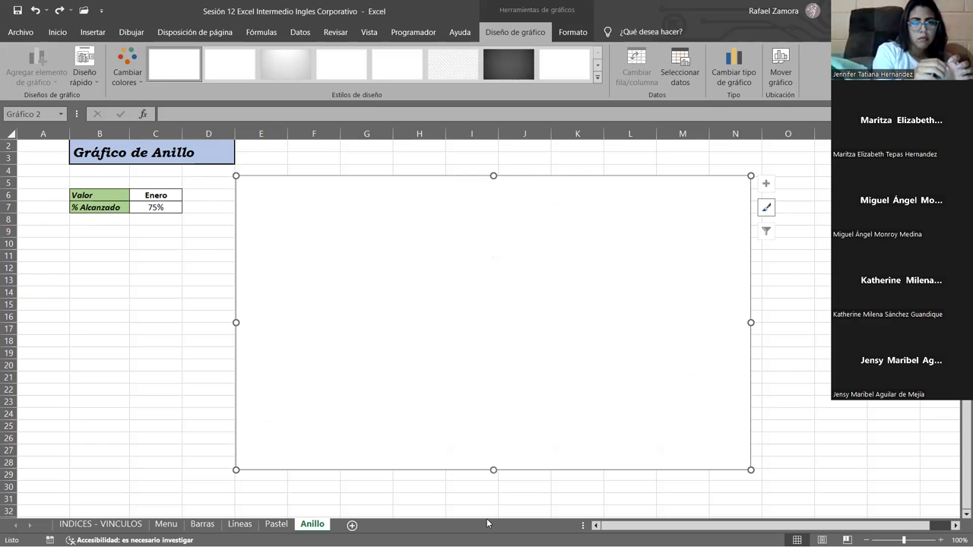
key(ctrl+z)
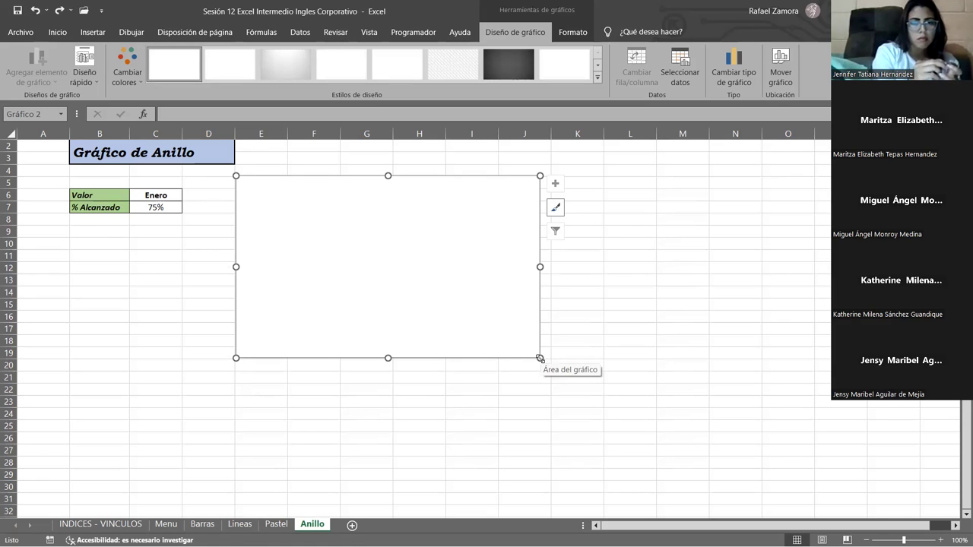
Enlarge the blank chart proportionally so it covers about E5:M27.
drag(540, 358, 565, 394)
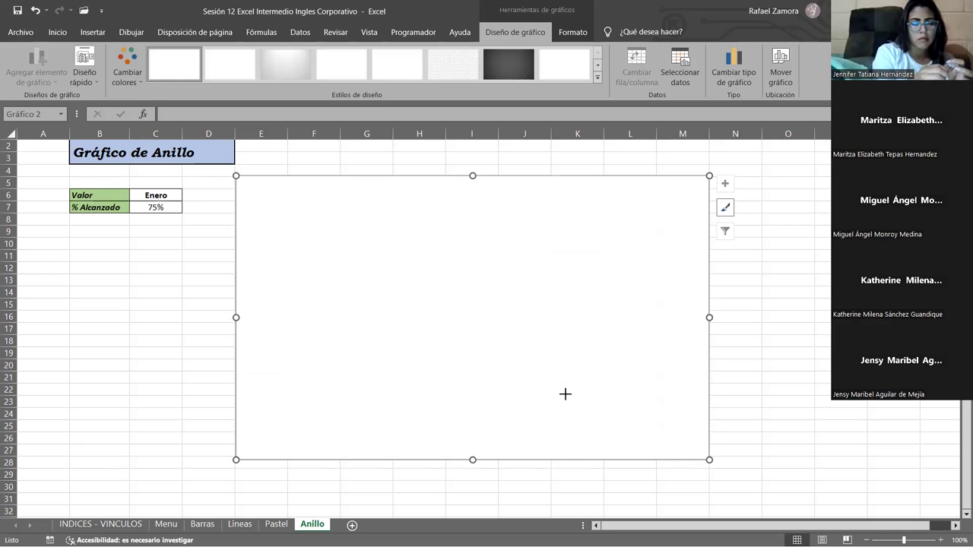
click(778, 278)
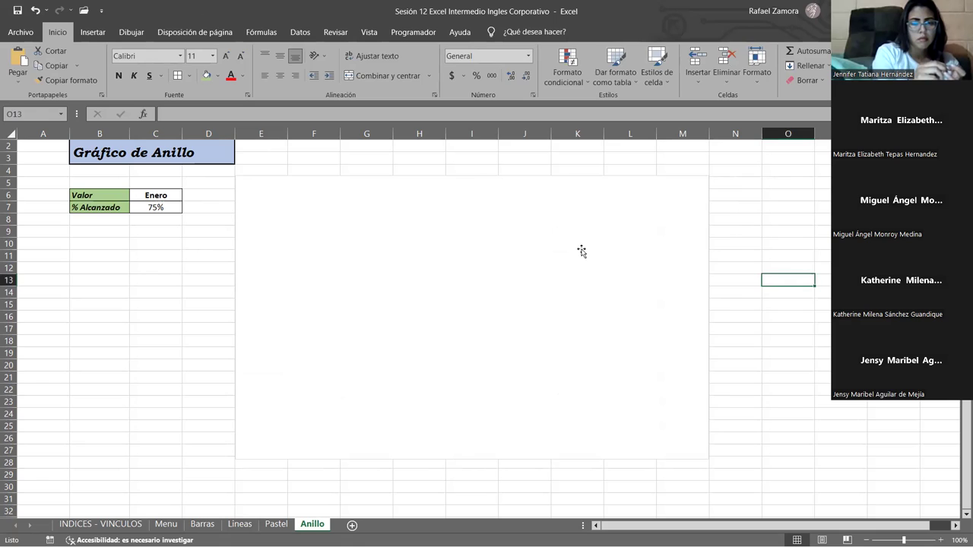
click(764, 295)
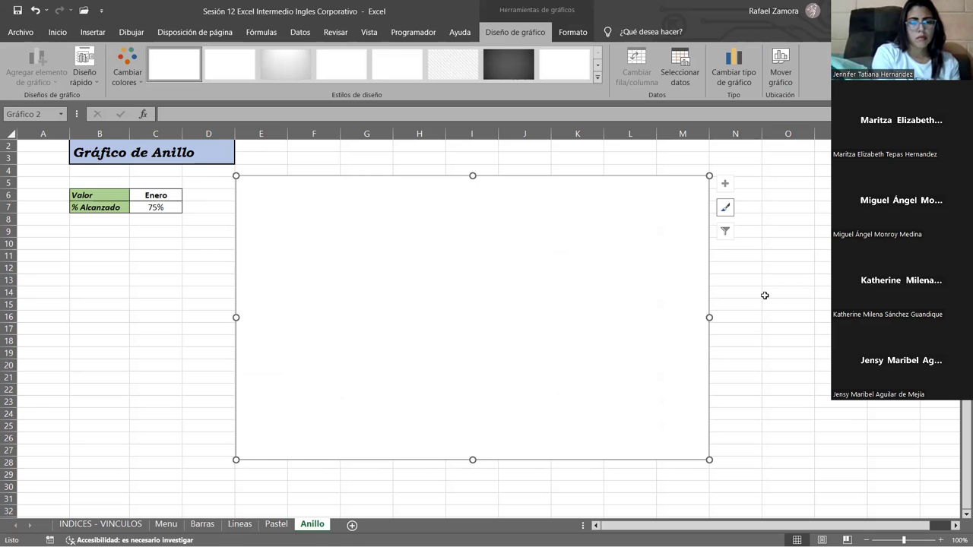
click(765, 294)
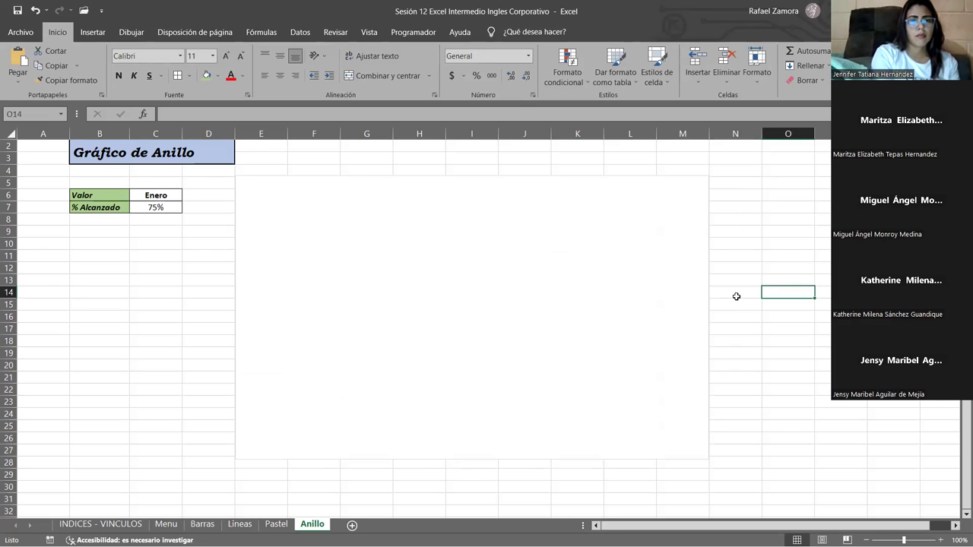
Try to add a data series named from cell C6 to the blank chart, and delete the chart.
click(699, 229)
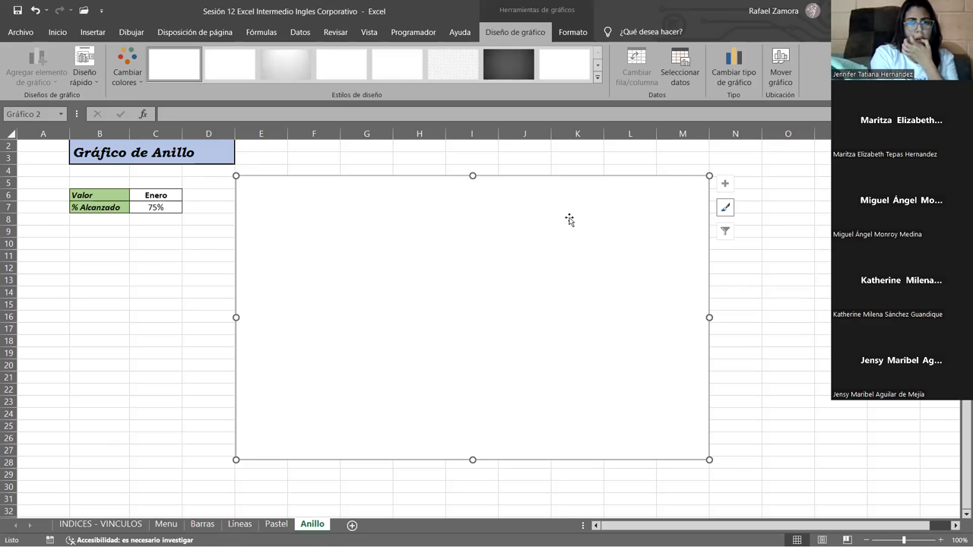
right_click(682, 218)
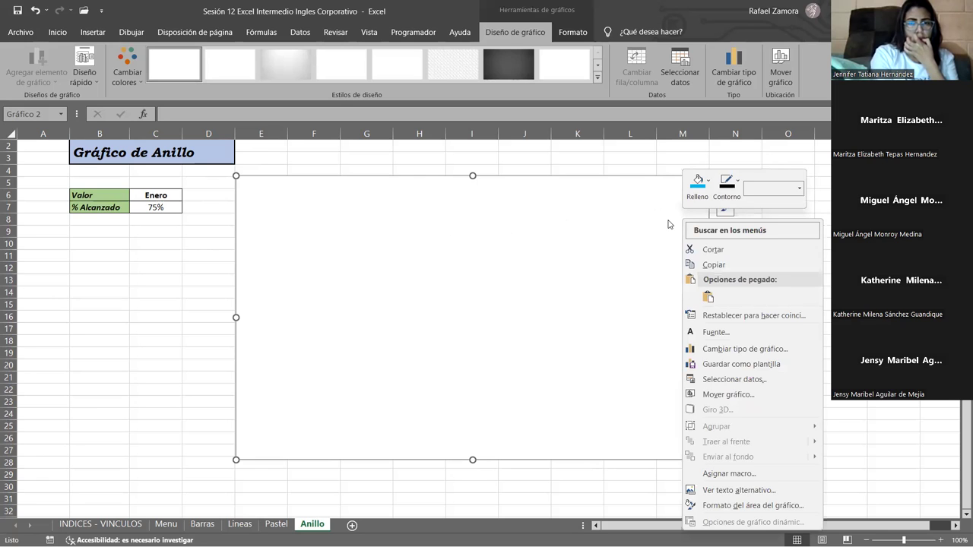
click(758, 379)
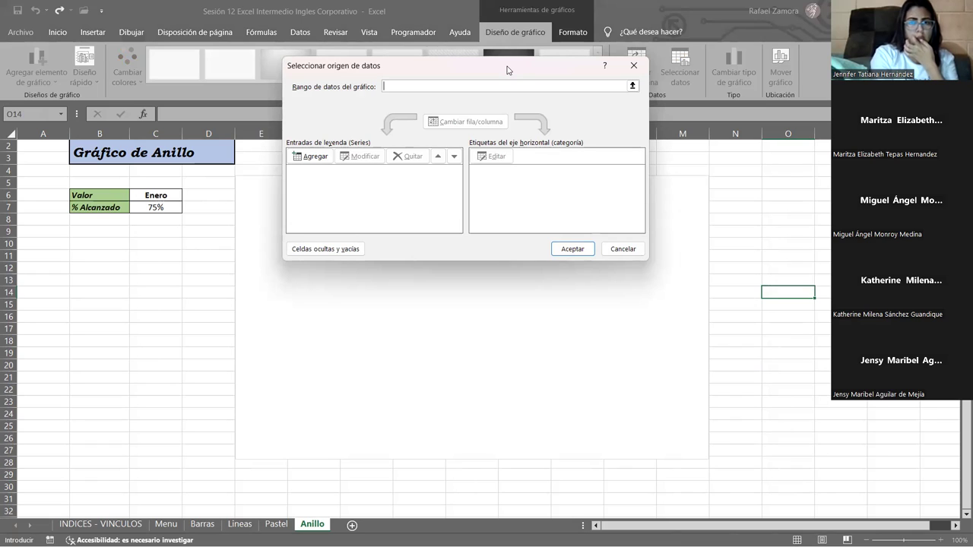
drag(507, 70, 524, 81)
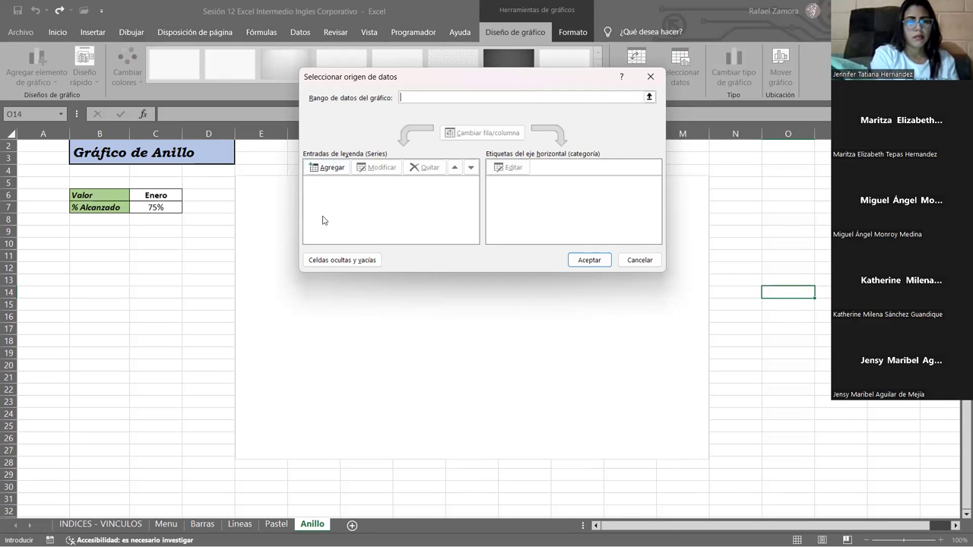
click(341, 167)
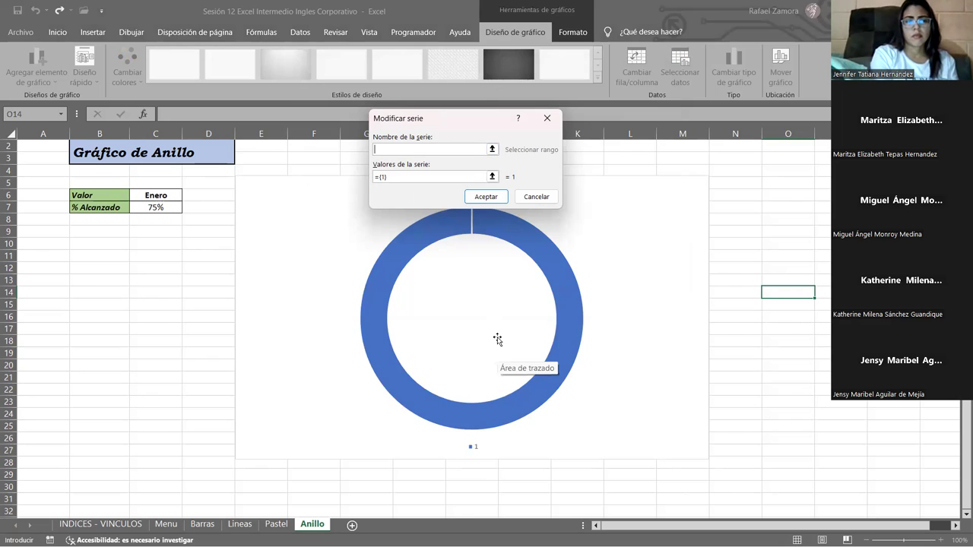
click(157, 195)
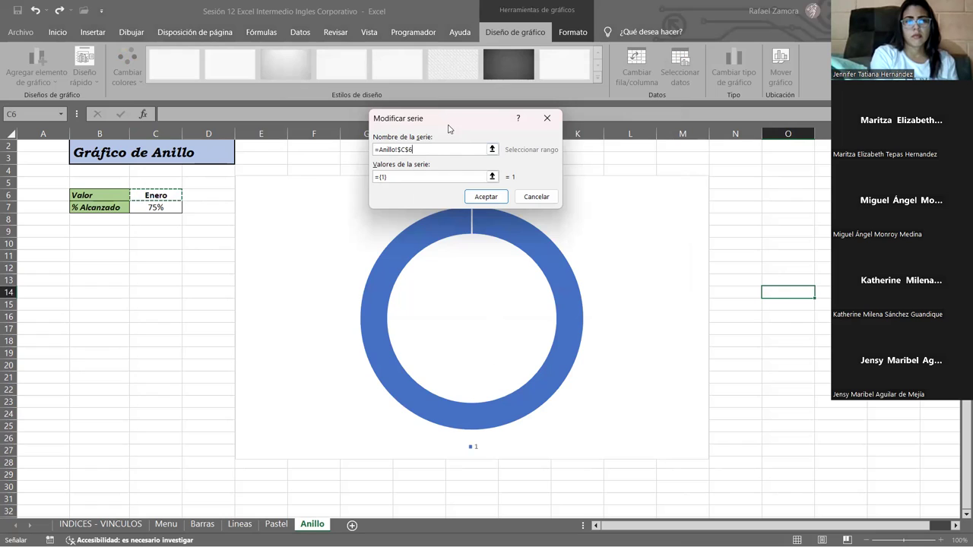
drag(446, 120, 663, 112)
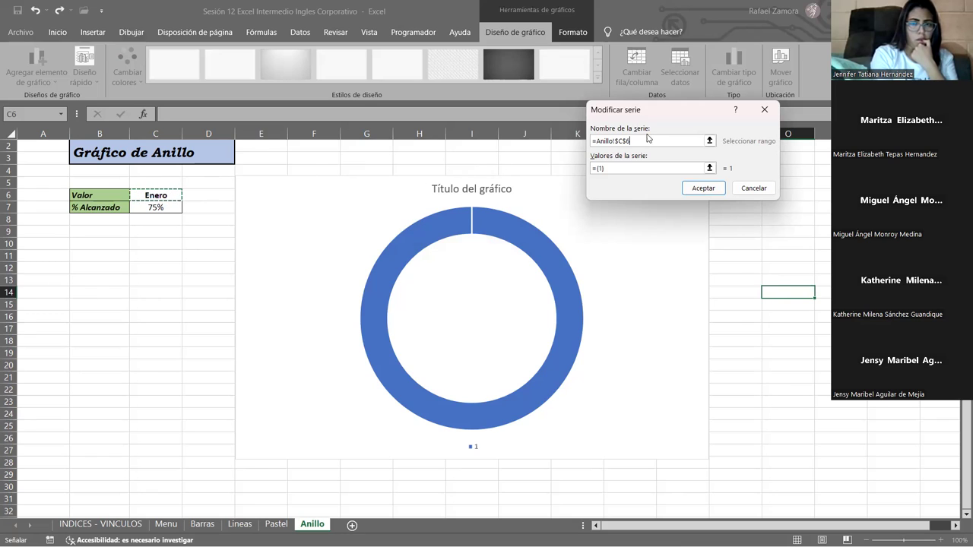
click(614, 167)
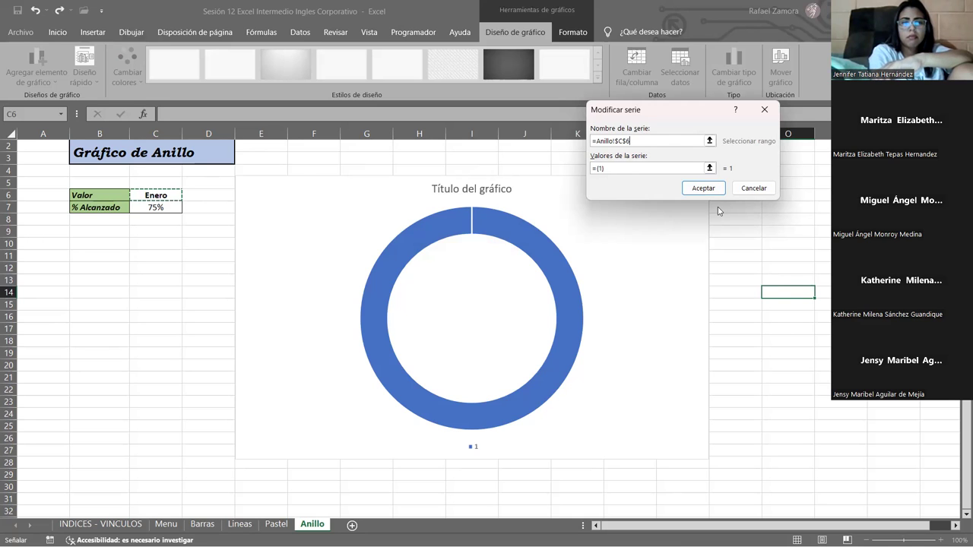
click(751, 188)
click(639, 260)
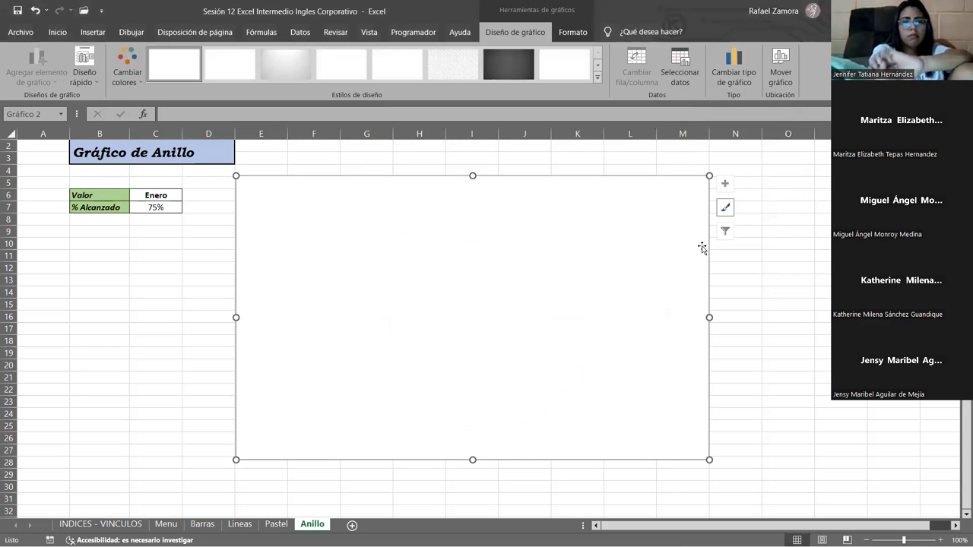
key(Delete)
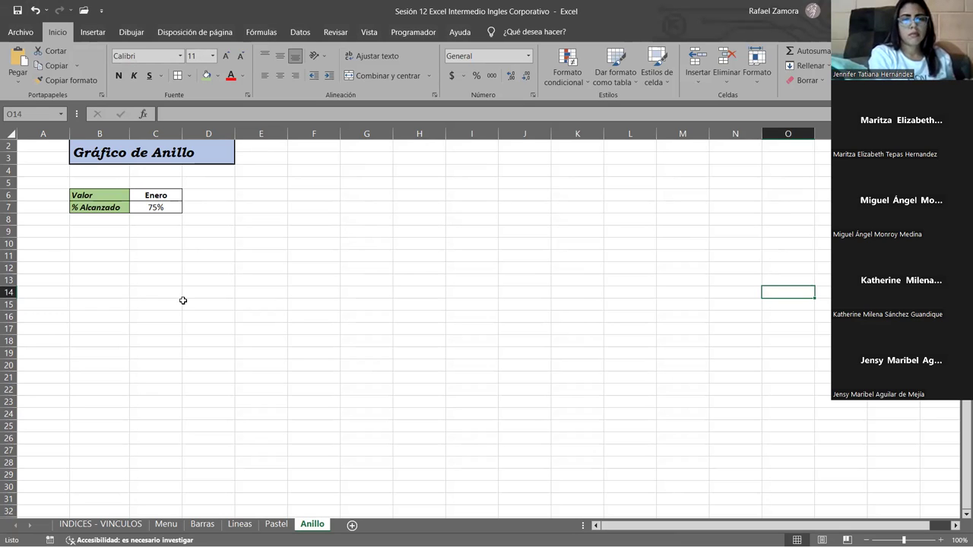
Insert a blank doughnut chart from empty cell C13 and place and enlarge it beside the table over about E5:L25.
click(169, 279)
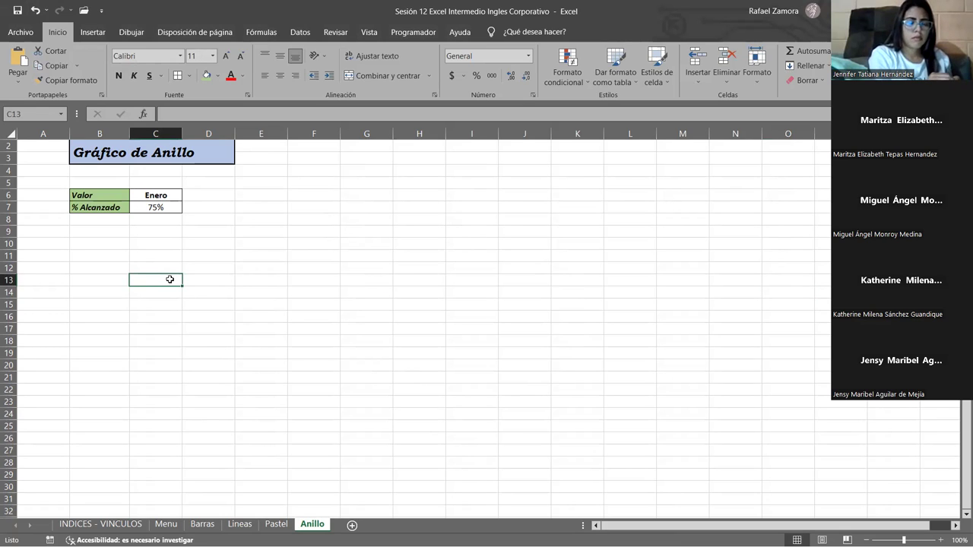
click(93, 35)
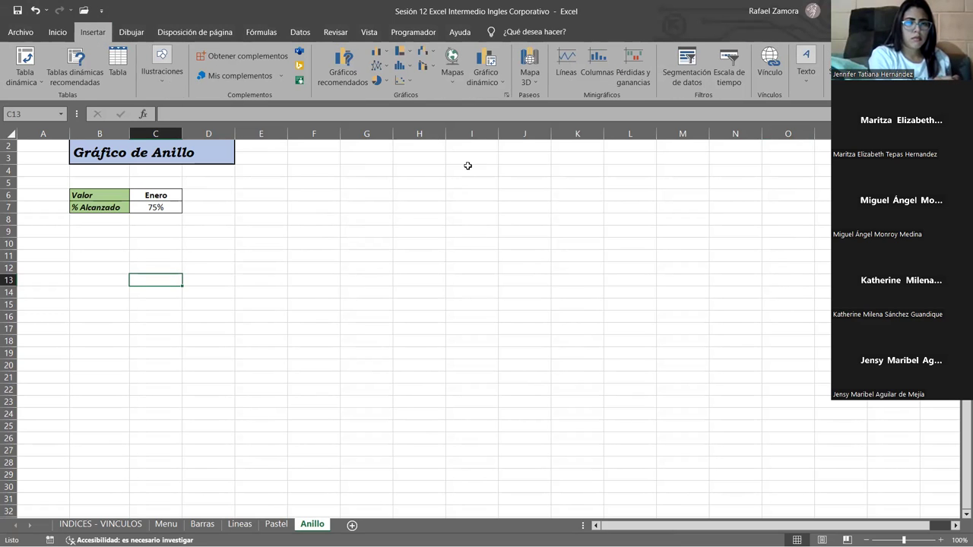
click(387, 83)
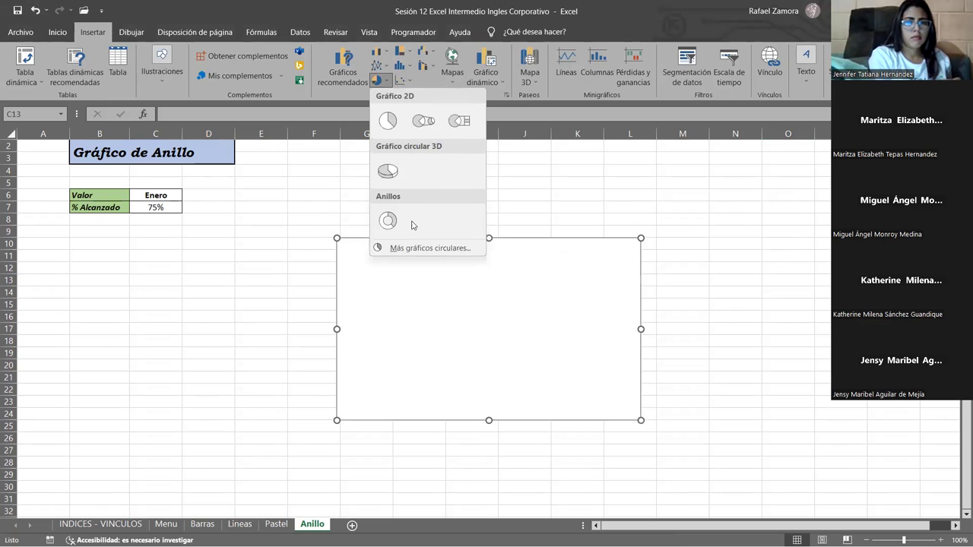
click(380, 219)
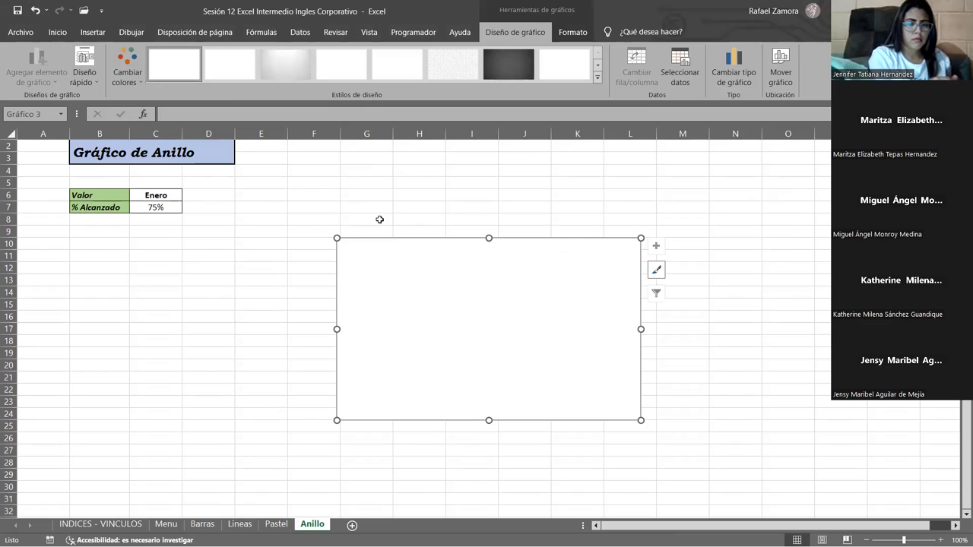
drag(400, 239, 298, 179)
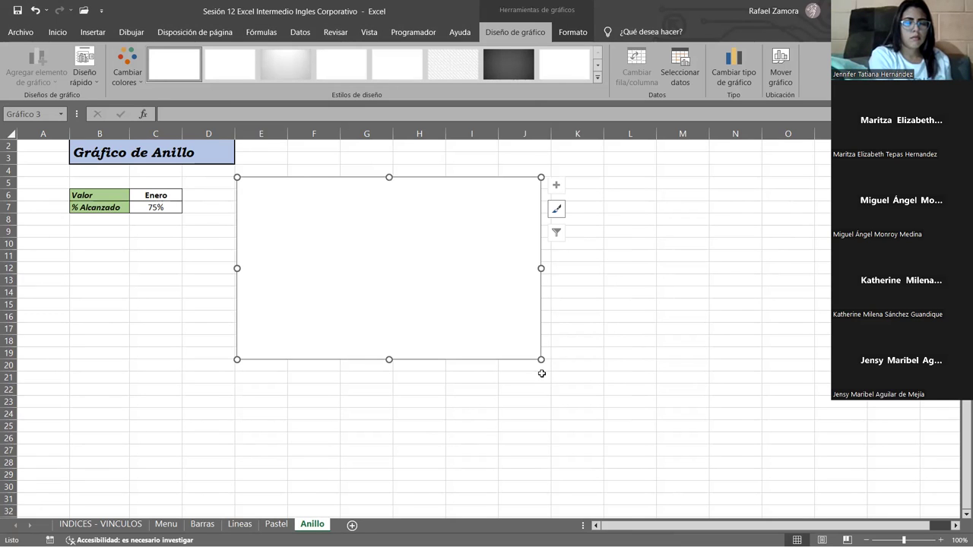
drag(540, 360, 563, 405)
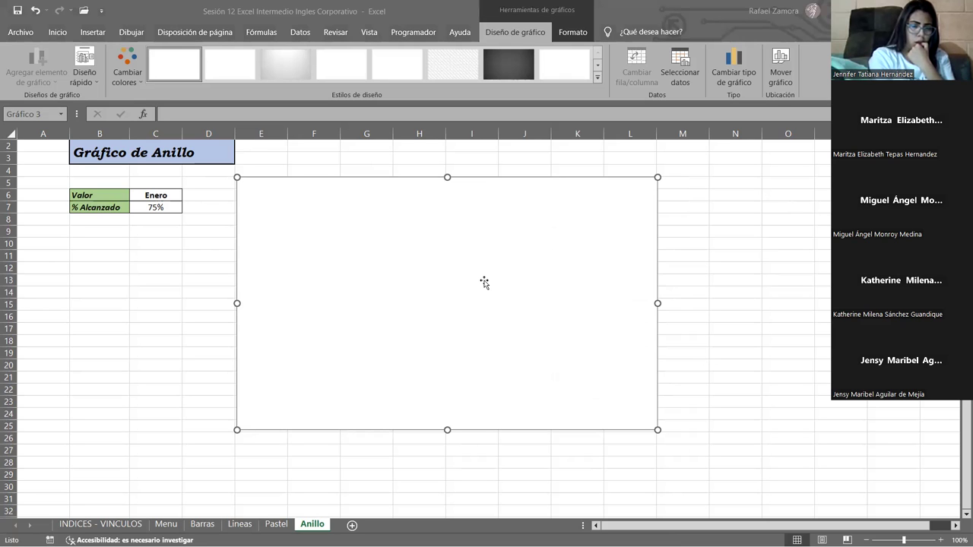
click(494, 152)
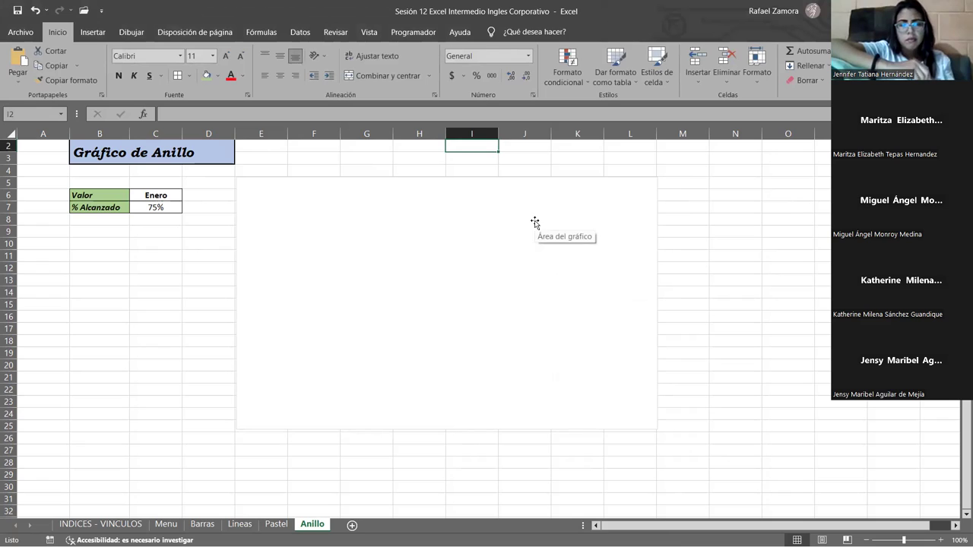
click(468, 344)
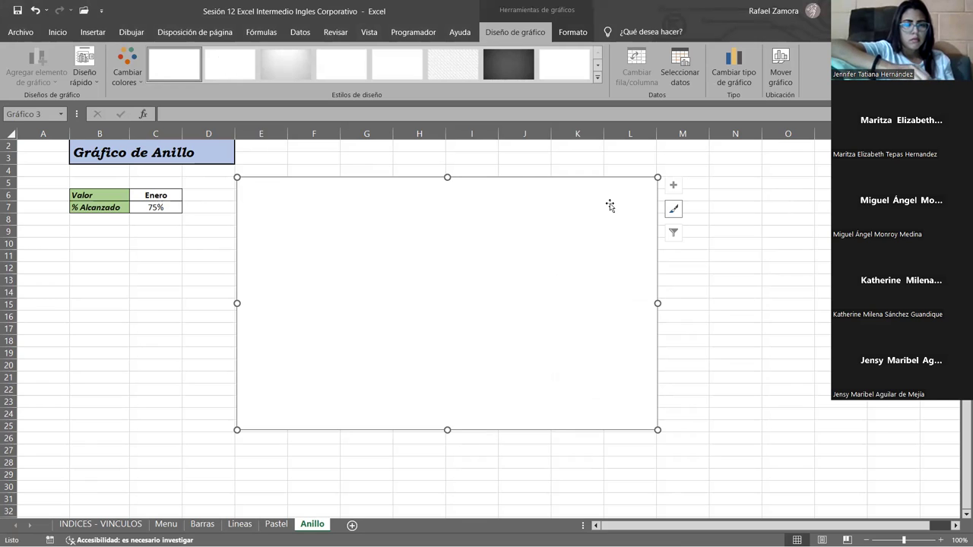
right_click(576, 220)
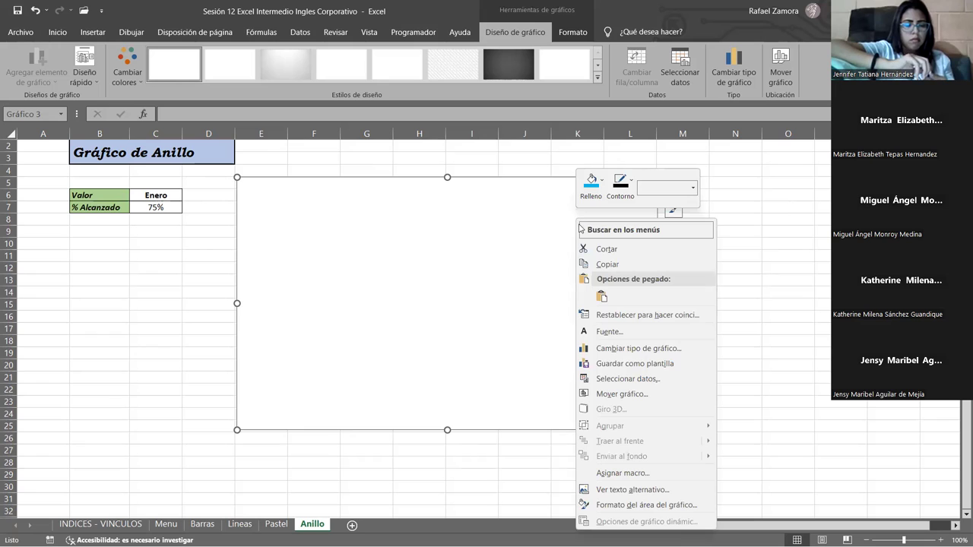
click(672, 380)
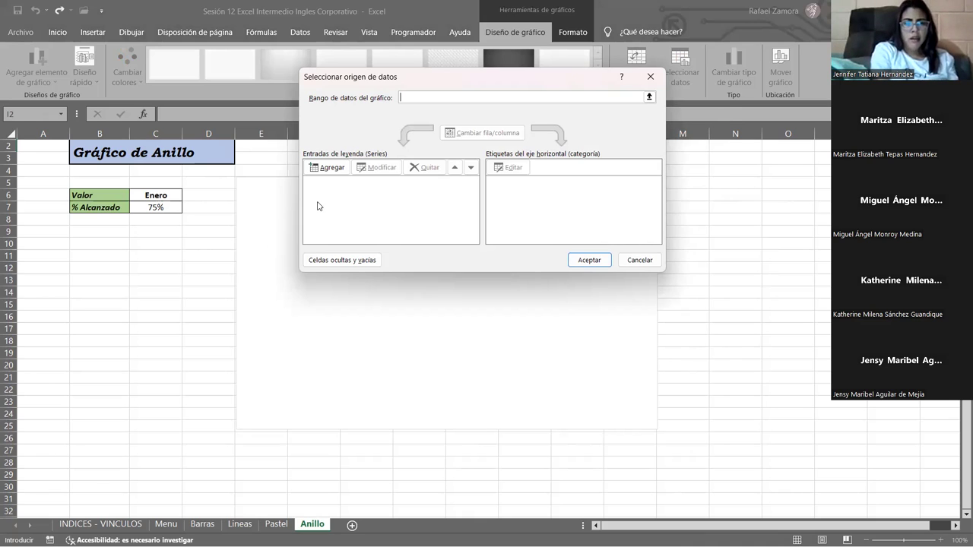
click(327, 174)
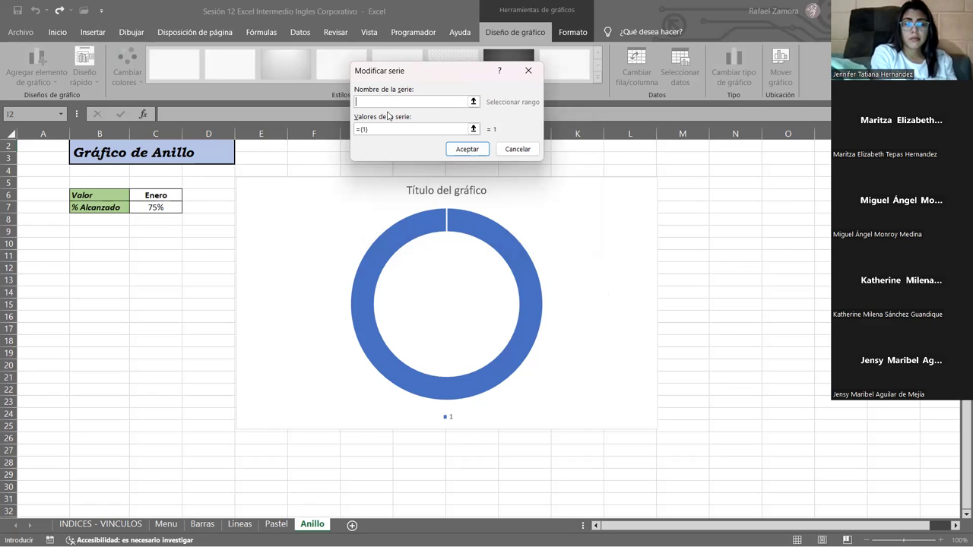
click(148, 197)
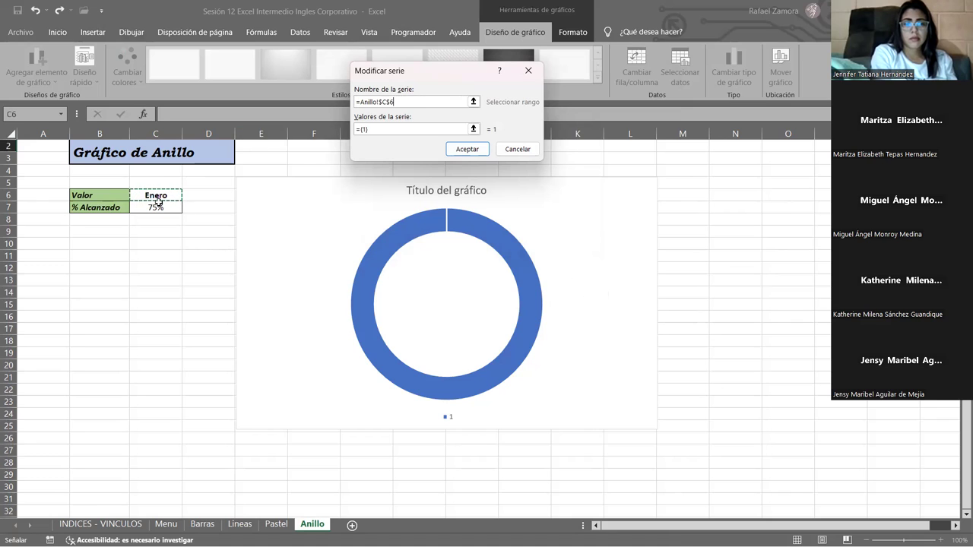
click(460, 150)
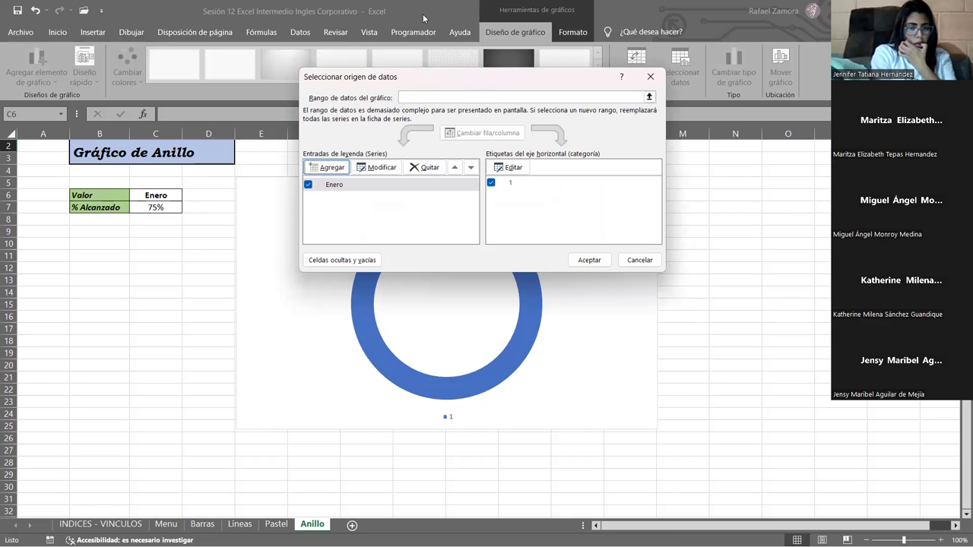
drag(471, 79, 441, 325)
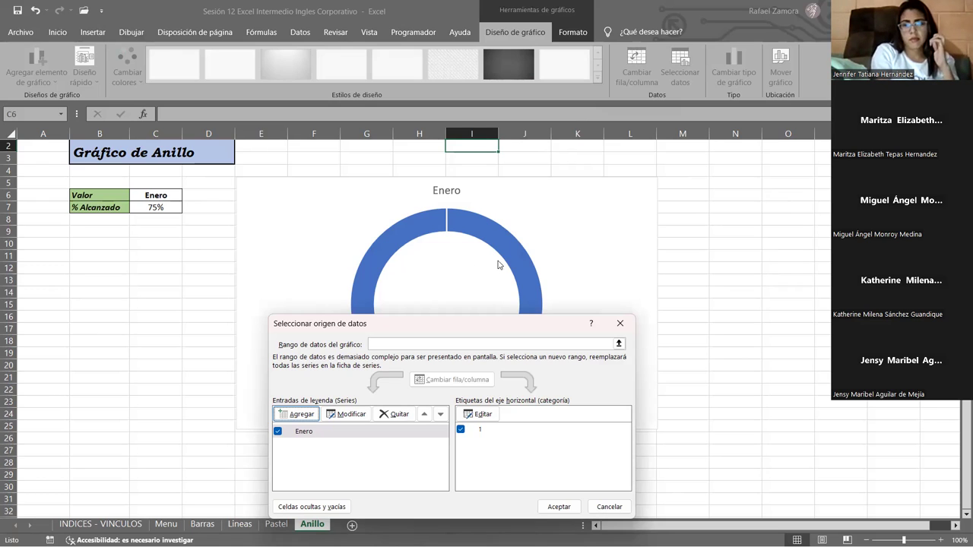
drag(466, 332, 584, 194)
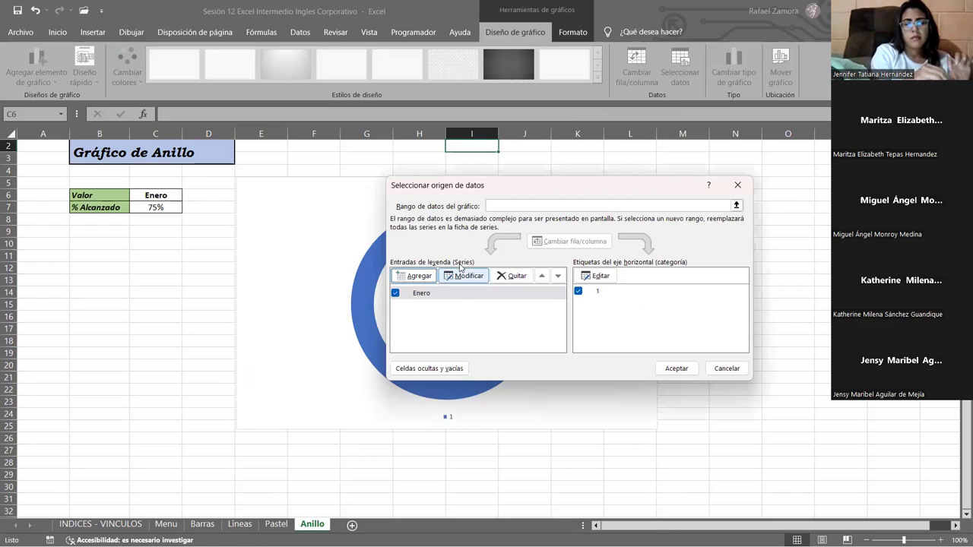
click(438, 298)
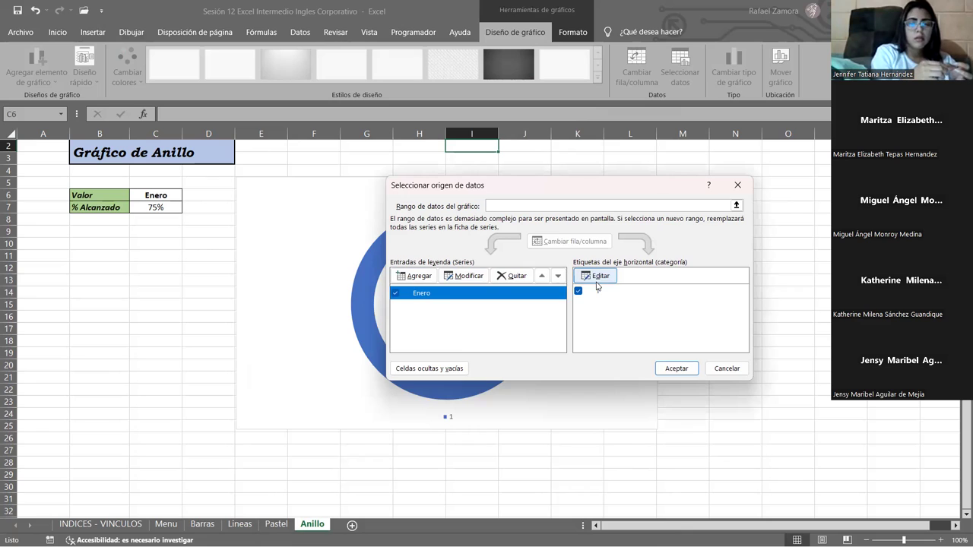
click(726, 368)
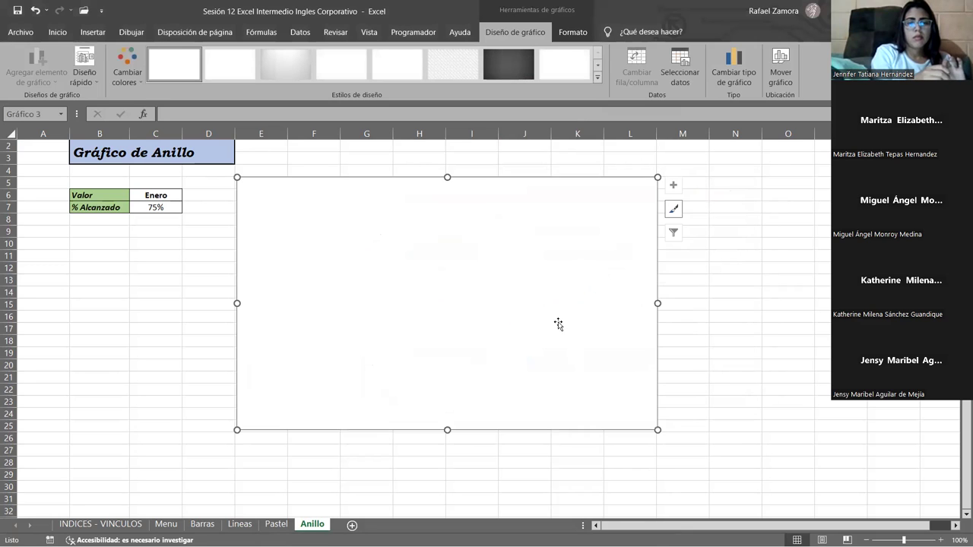
Add a data series to the blank doughnut chart, taking its name from cell C6.
scroll(557, 325, up, 1)
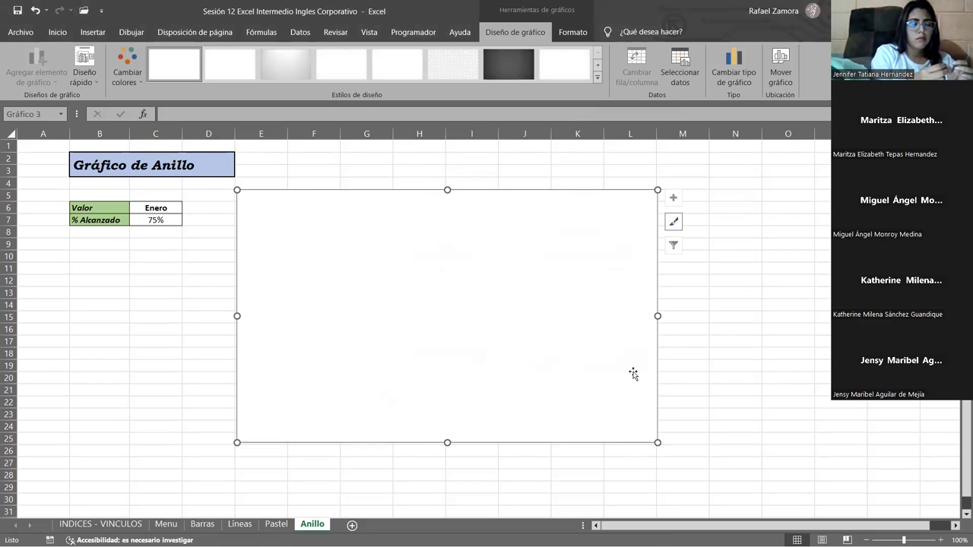
right_click(577, 209)
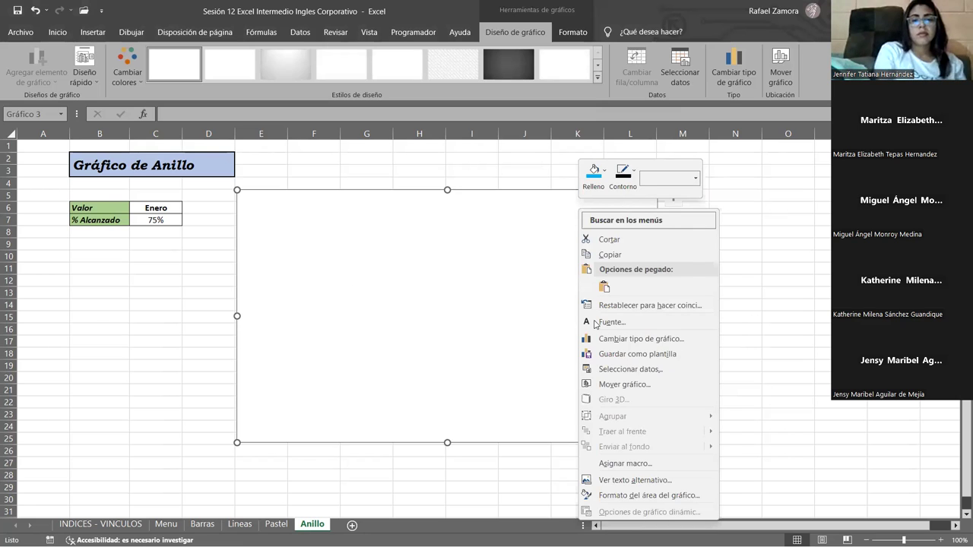
right_click(550, 218)
click(633, 386)
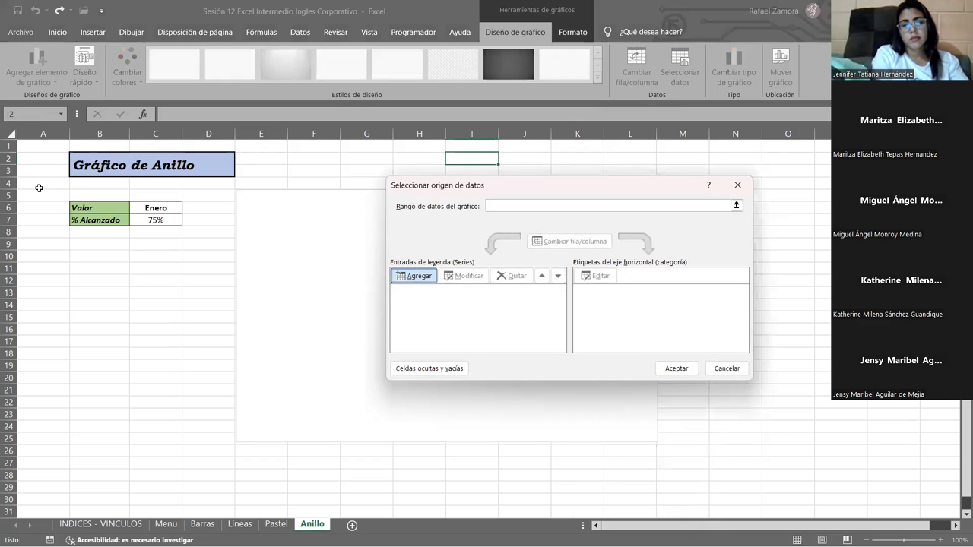
key(Return)
click(171, 214)
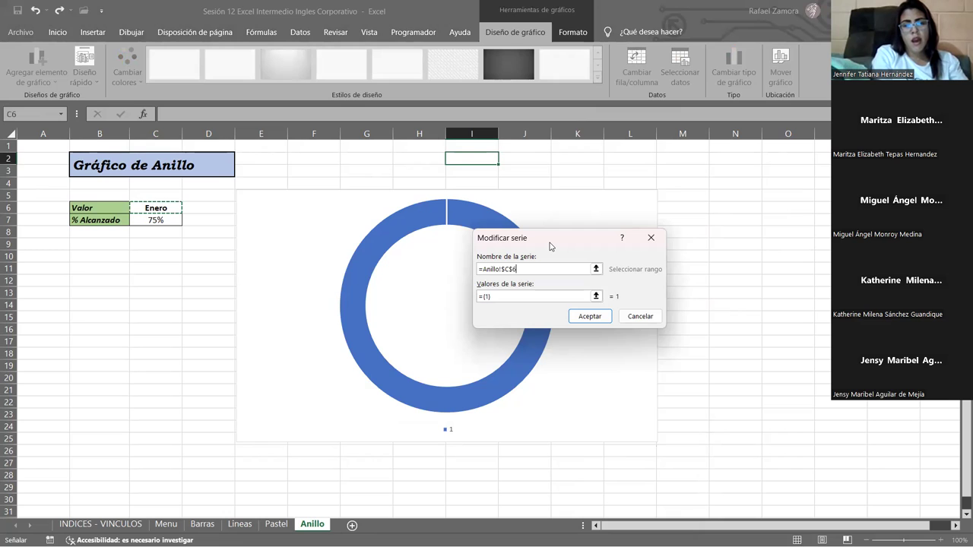
drag(550, 245, 436, 78)
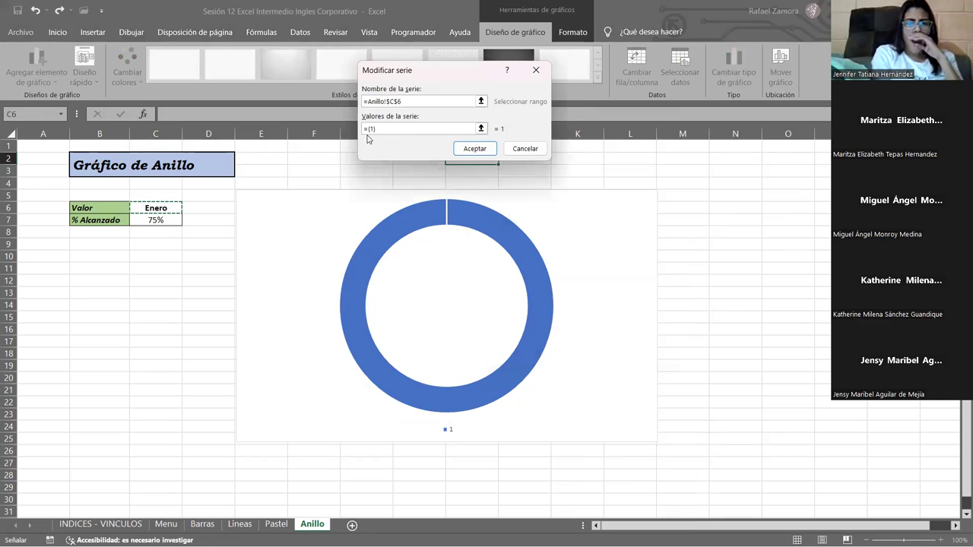
Set the Enero series values to an array of twenty comma-separated 1s and apply the data source to the chart.
click(373, 128)
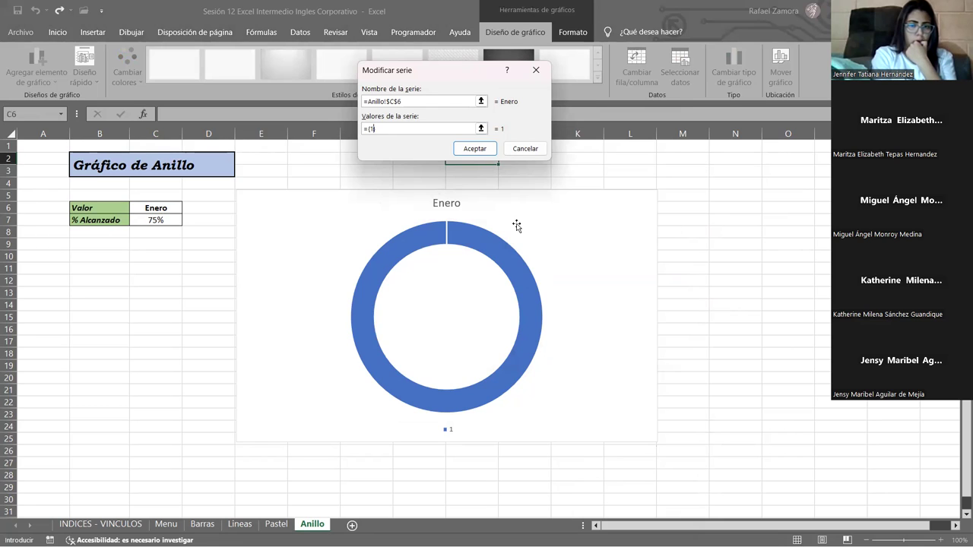
text(})
click(375, 101)
click(362, 128)
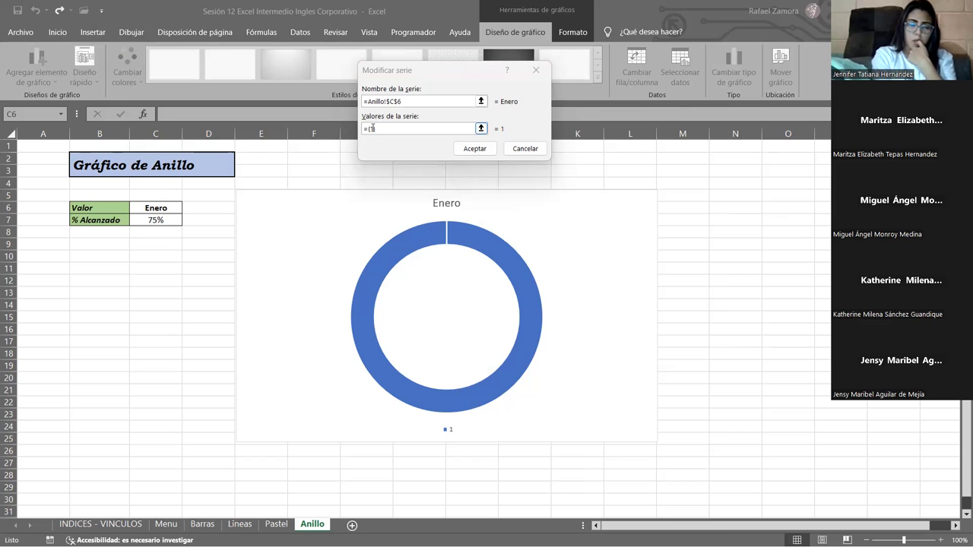
click(372, 128)
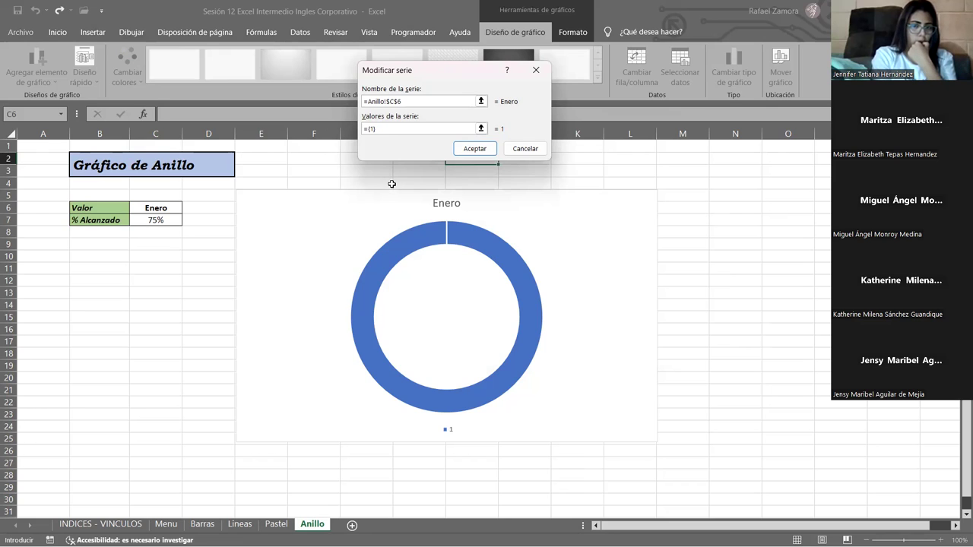
text(,1)
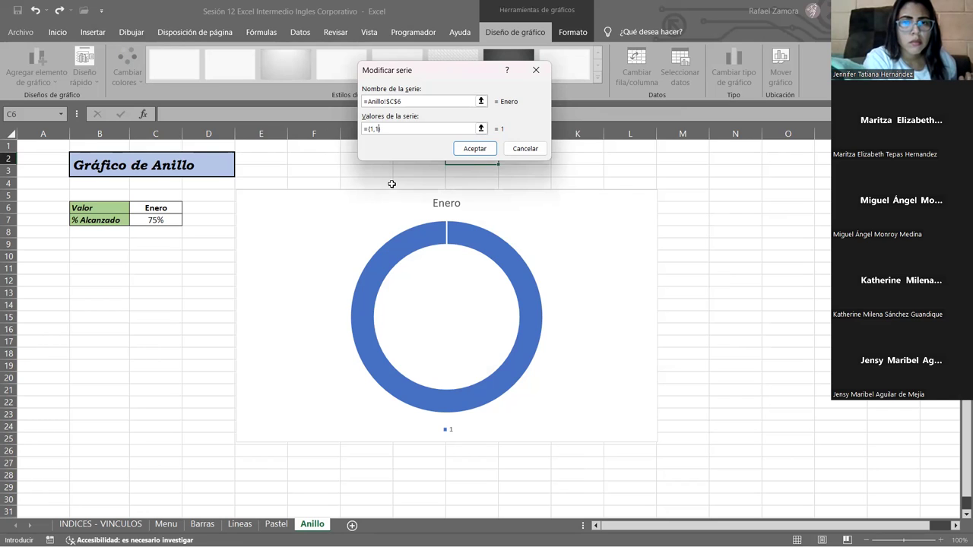
text(,1,1,1,1)
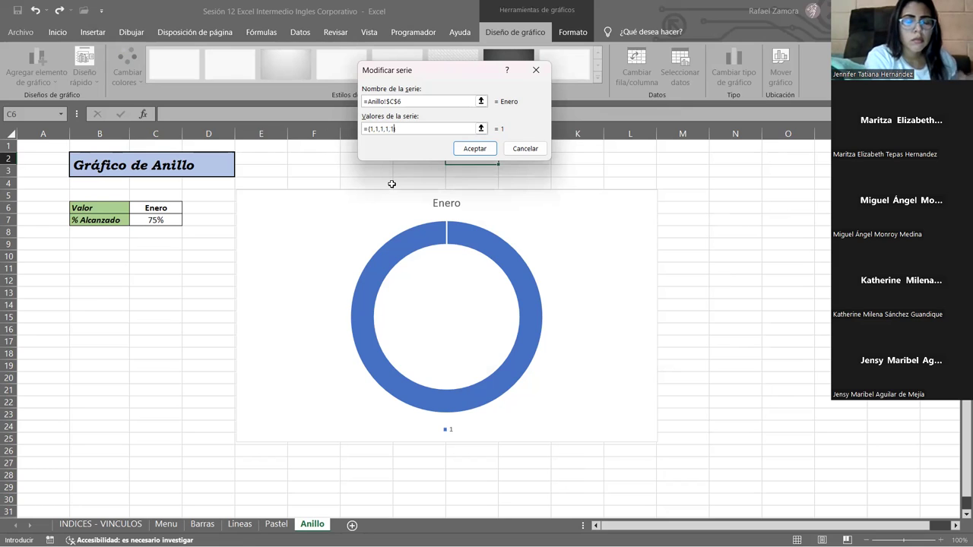
text(,1,1,1,1)
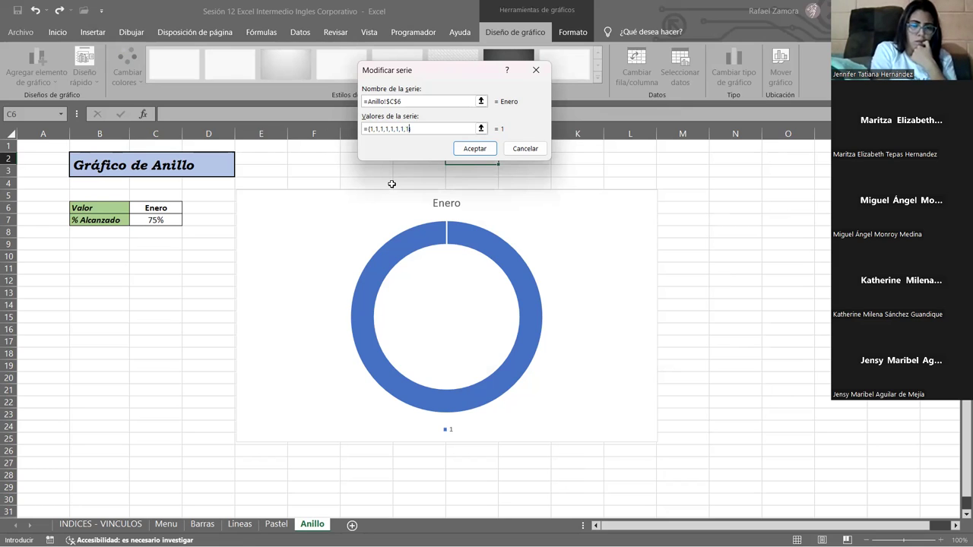
text(,1,1,1)
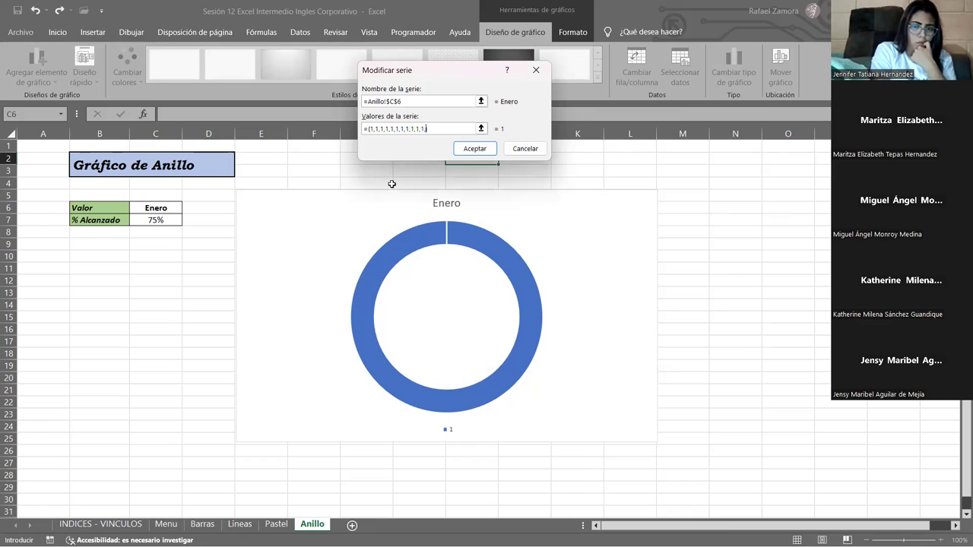
text(,1,1,1,1,1)
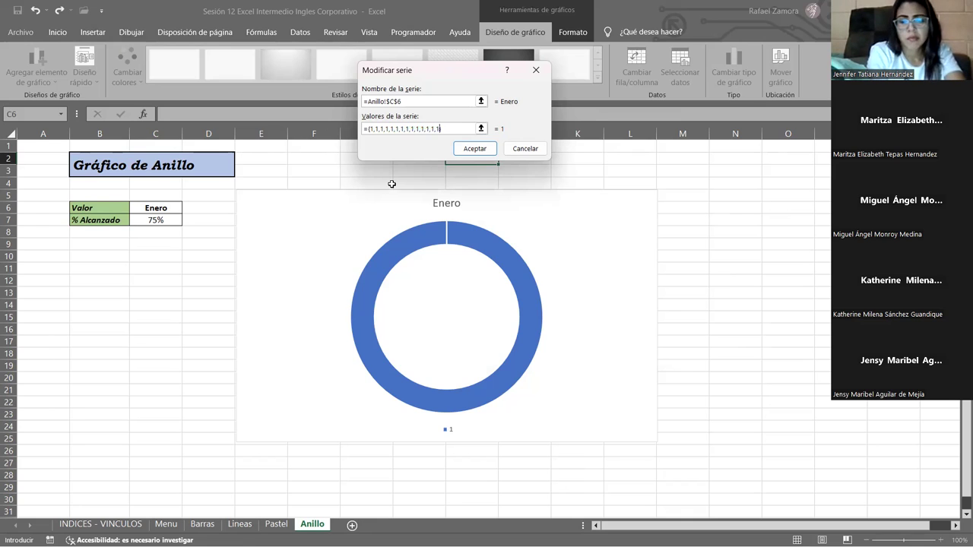
text(,1)
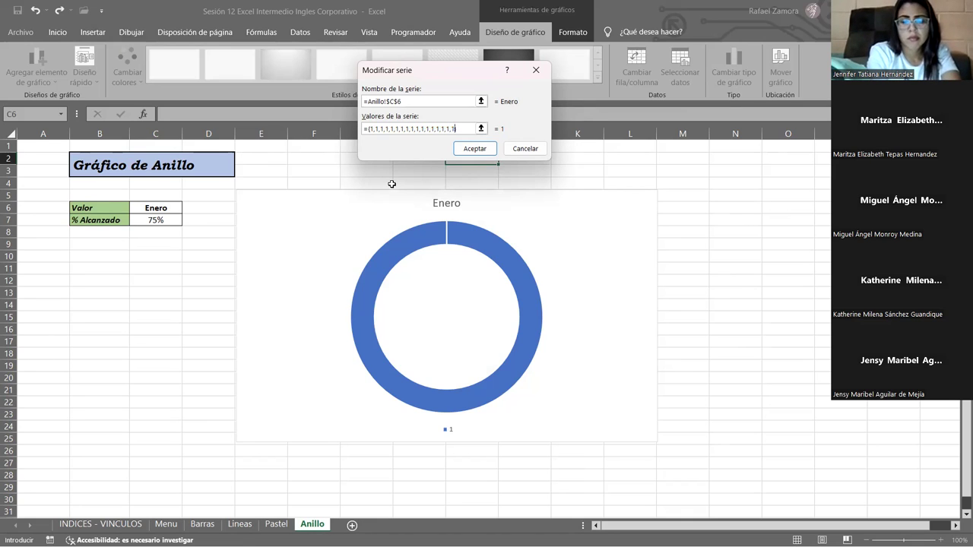
text(,1,1,1)
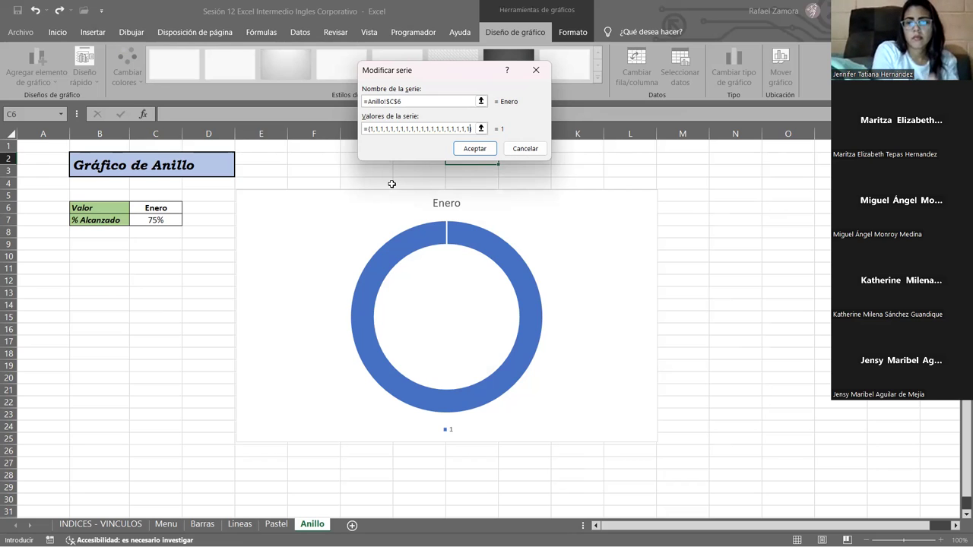
click(477, 149)
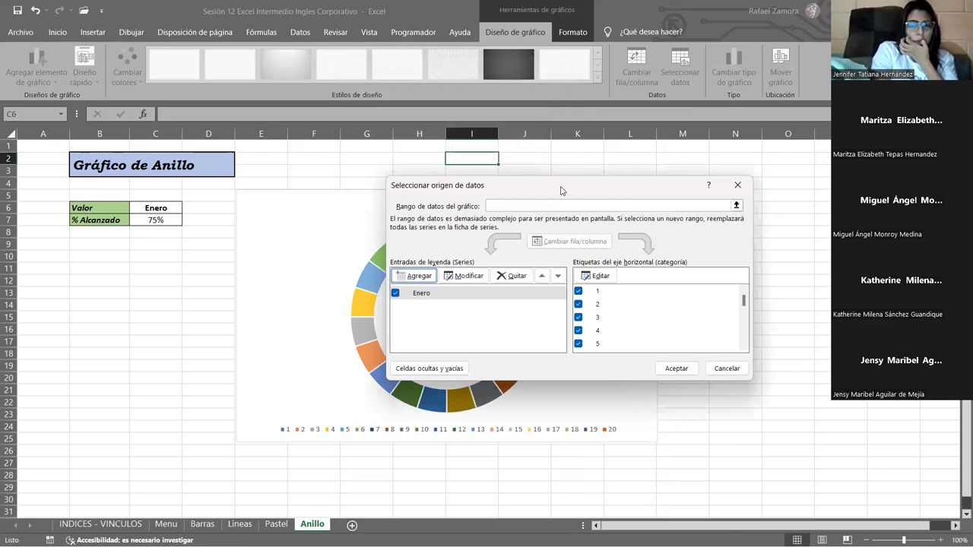
drag(561, 190, 439, 22)
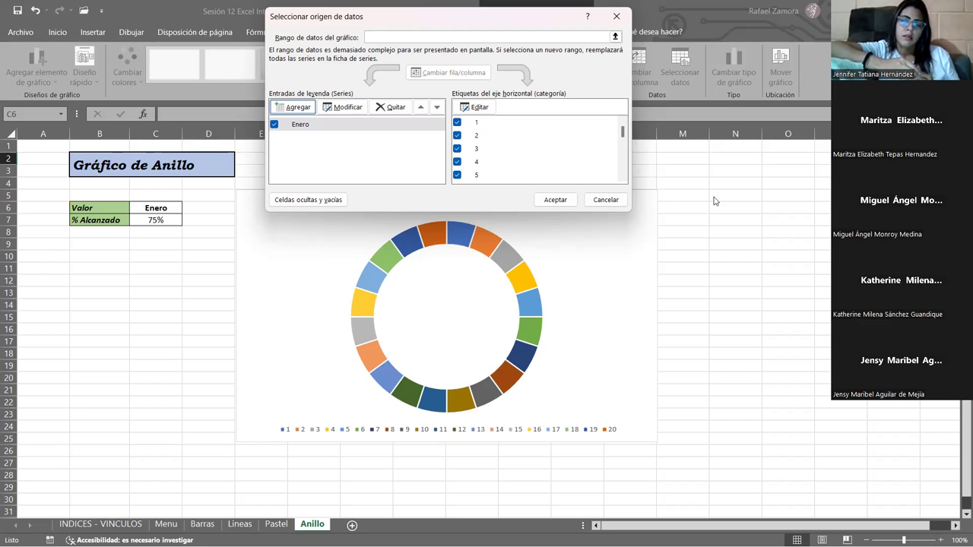
drag(623, 131, 623, 163)
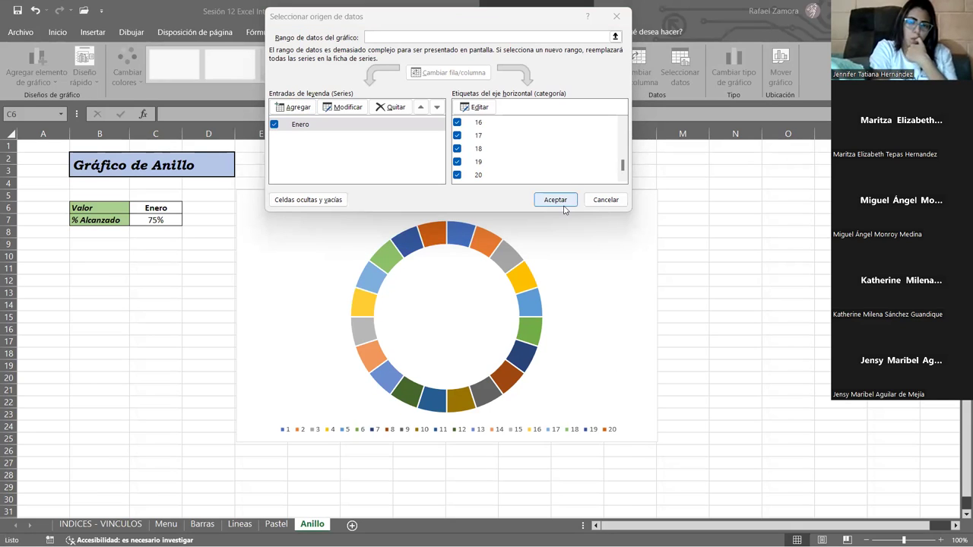
click(556, 200)
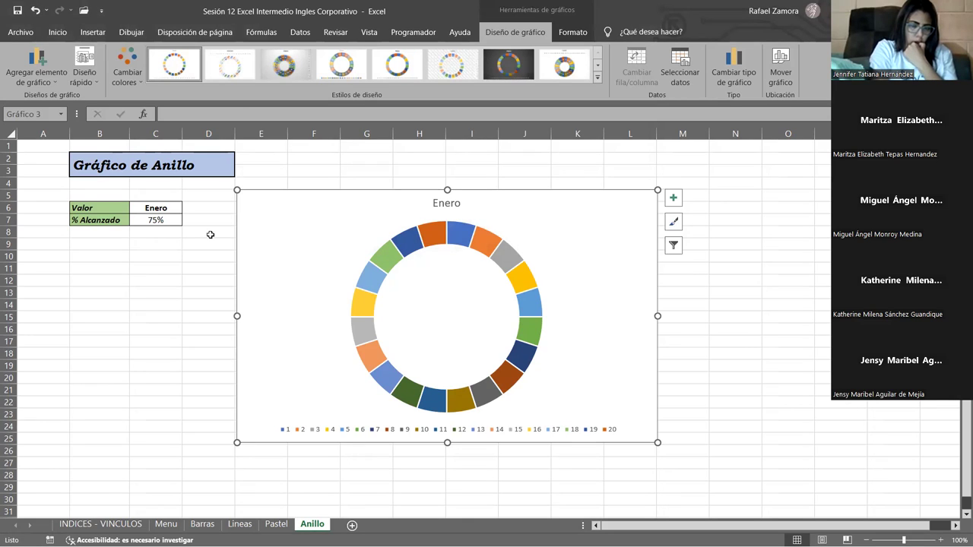
Enter the formula =100%-C7 in cell C8 and center it horizontally.
click(151, 238)
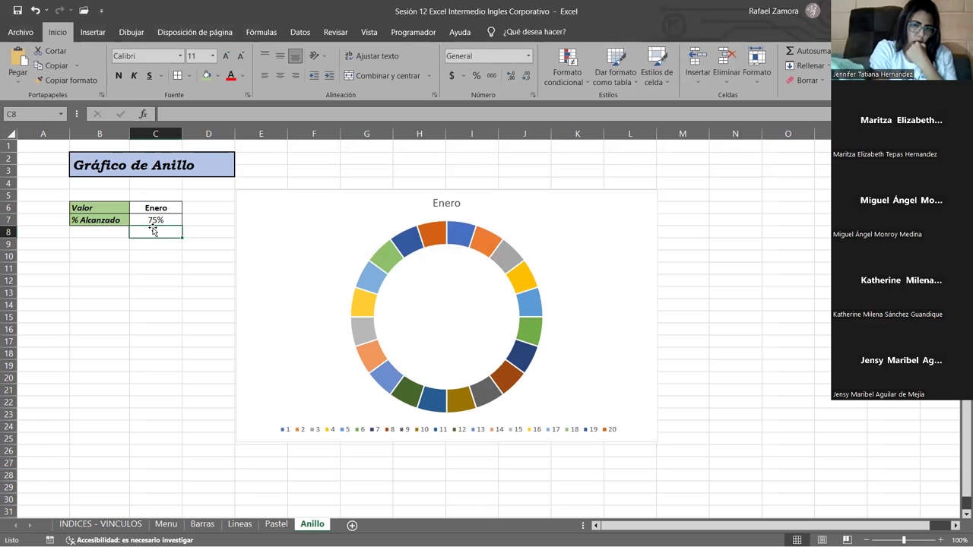
text(=)
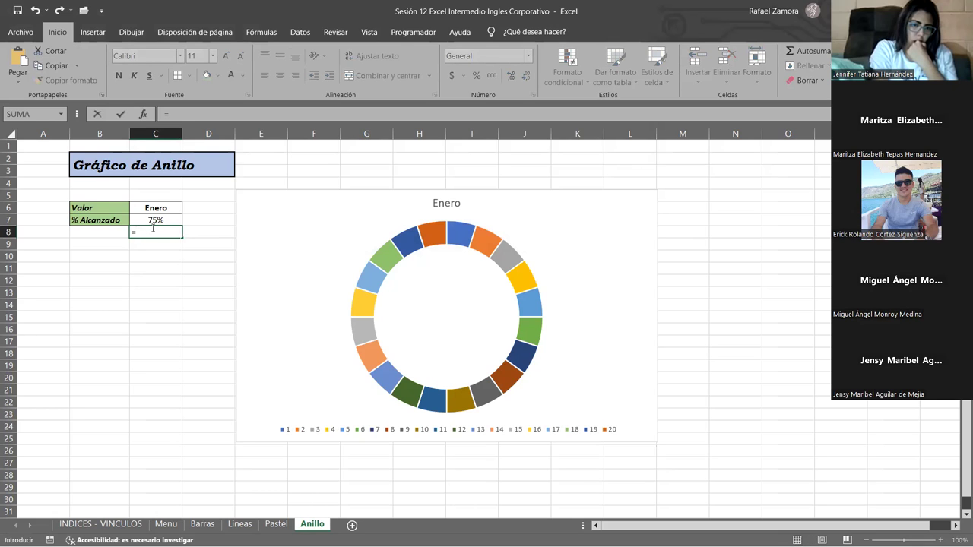
text(100%-)
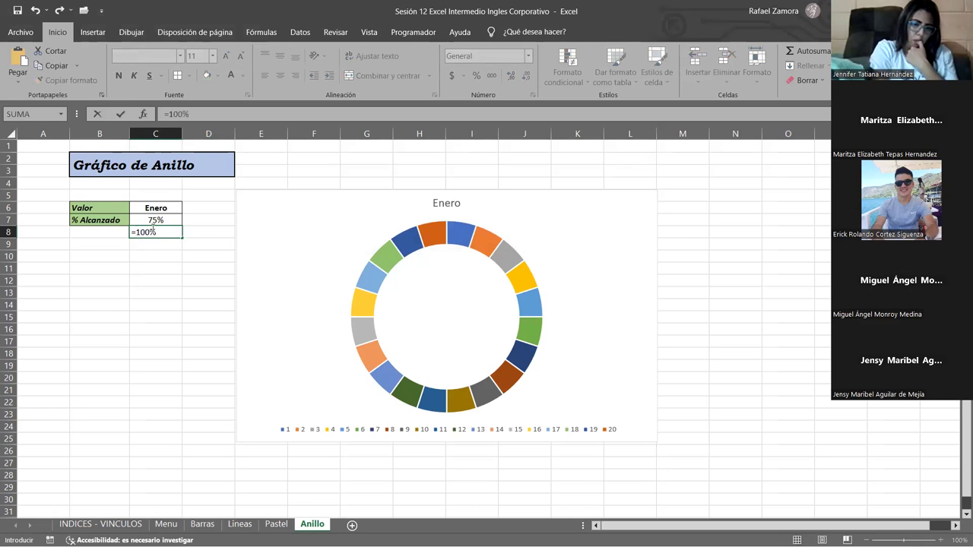
click(153, 222)
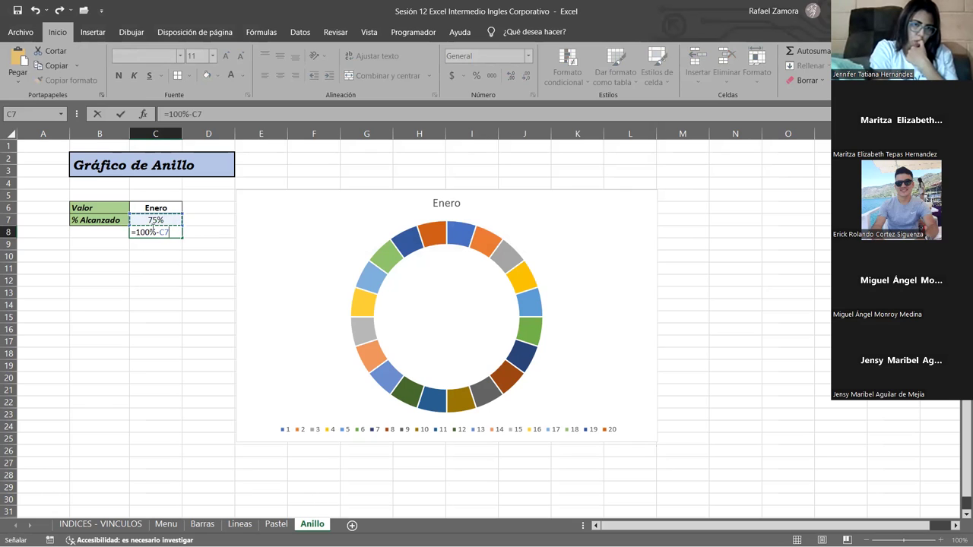
key(Return)
click(155, 232)
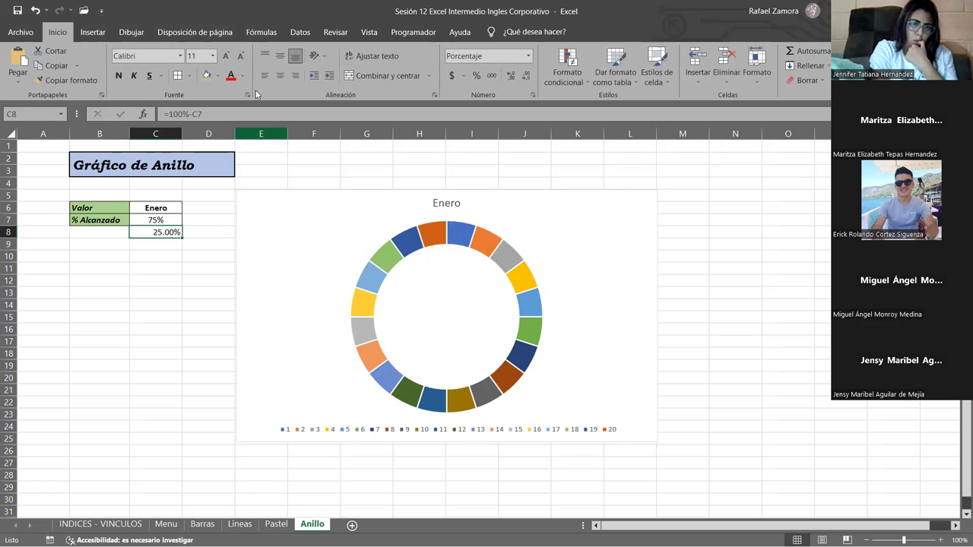
click(279, 75)
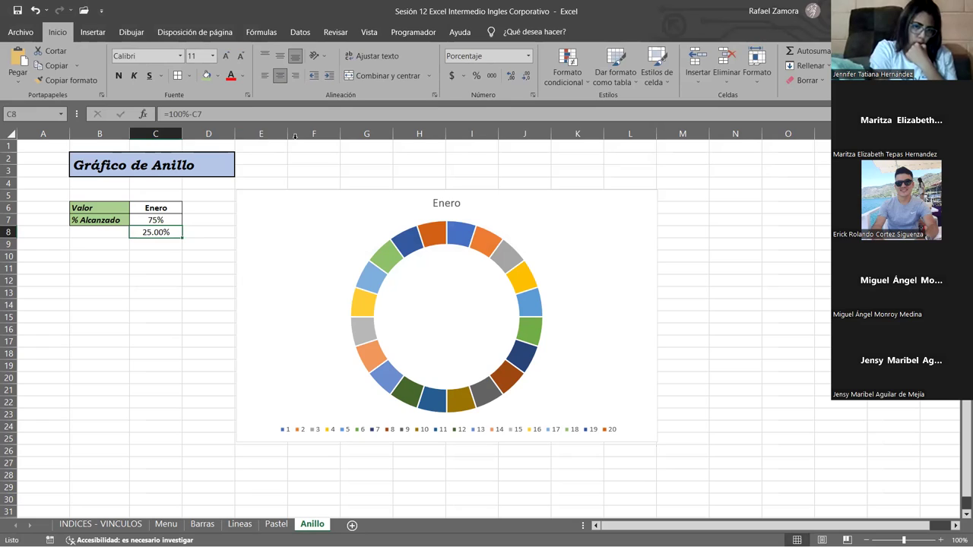
Format the percentage in cell C8 to show no decimal places.
click(527, 77)
click(526, 77)
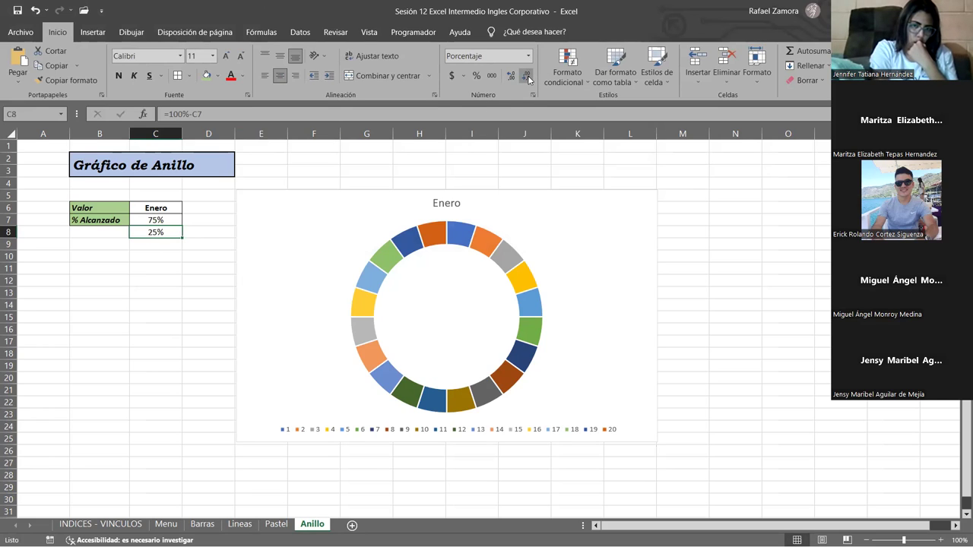
click(155, 292)
click(163, 241)
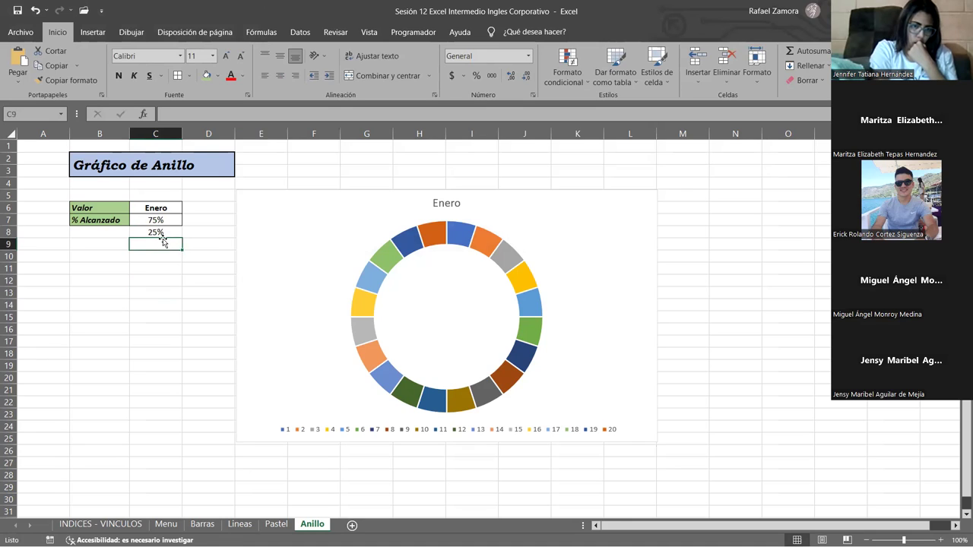
Examine the formula in cell C8 and its reference to the % Alcanzado value in C7, leaving both unedited.
click(167, 223)
click(168, 230)
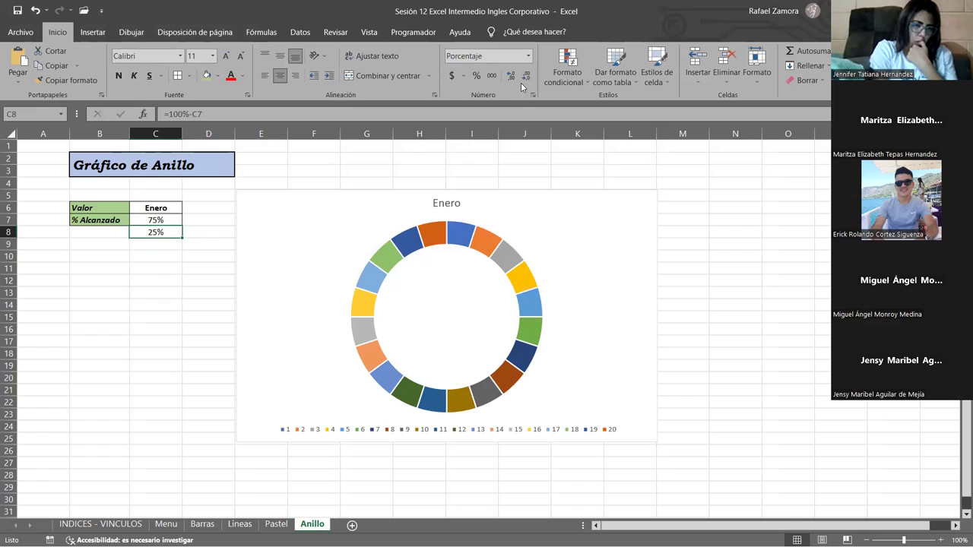
double_click(171, 233)
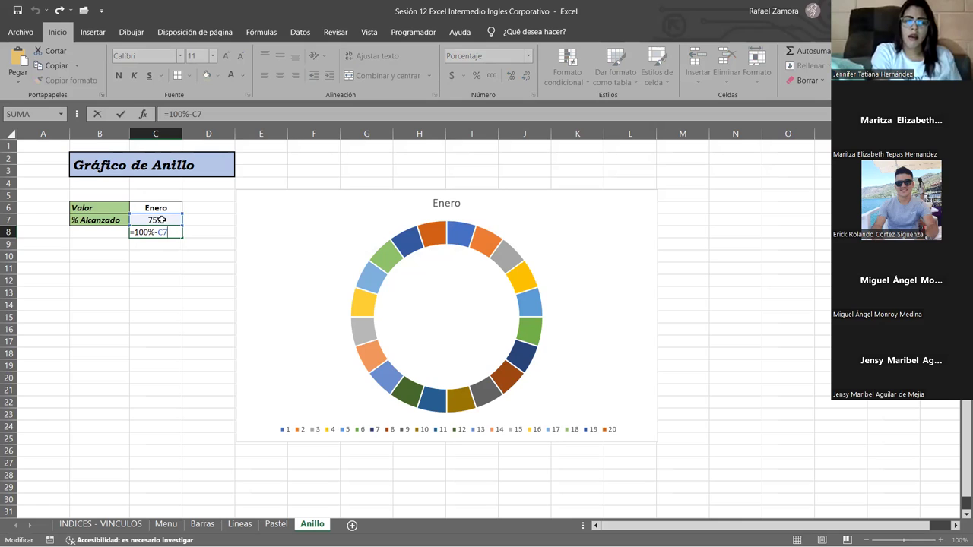
key(Return)
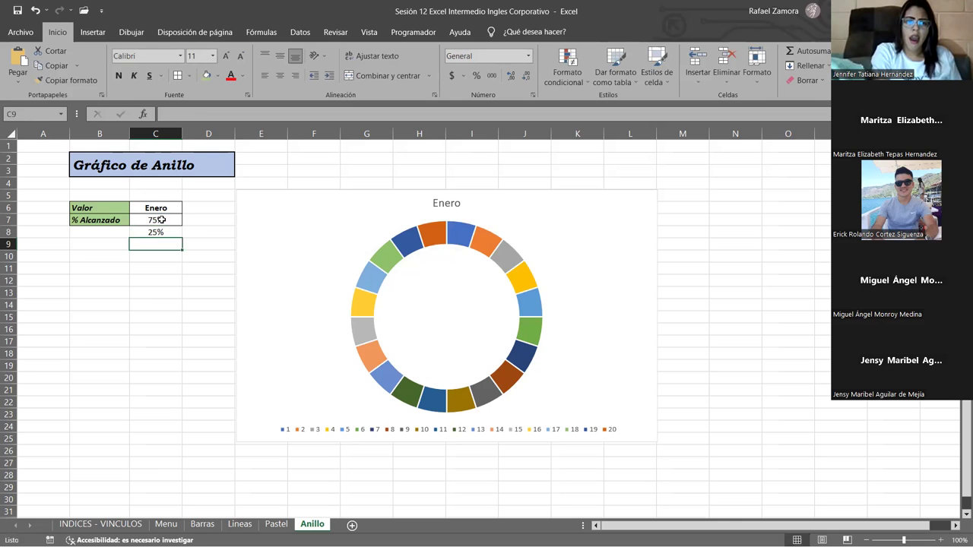
right_click(161, 220)
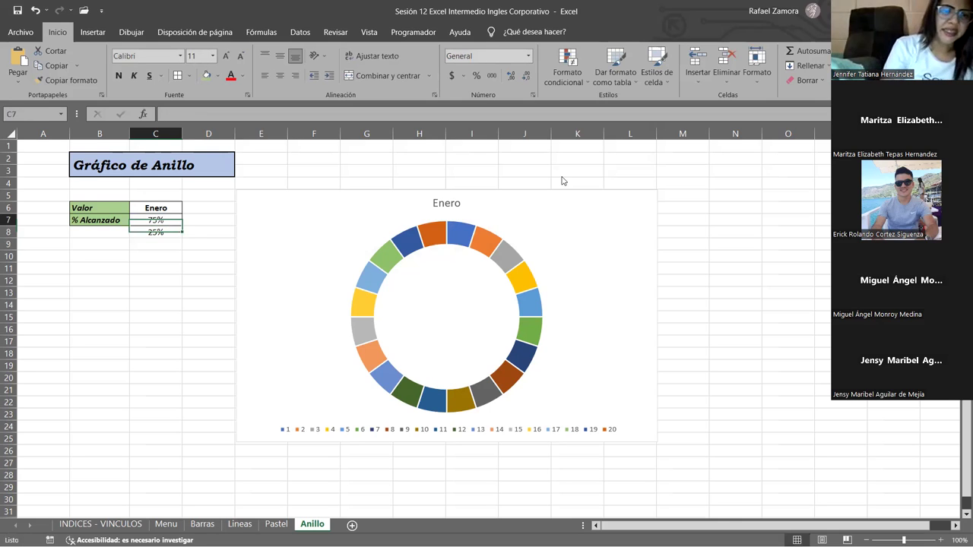
key(Escape)
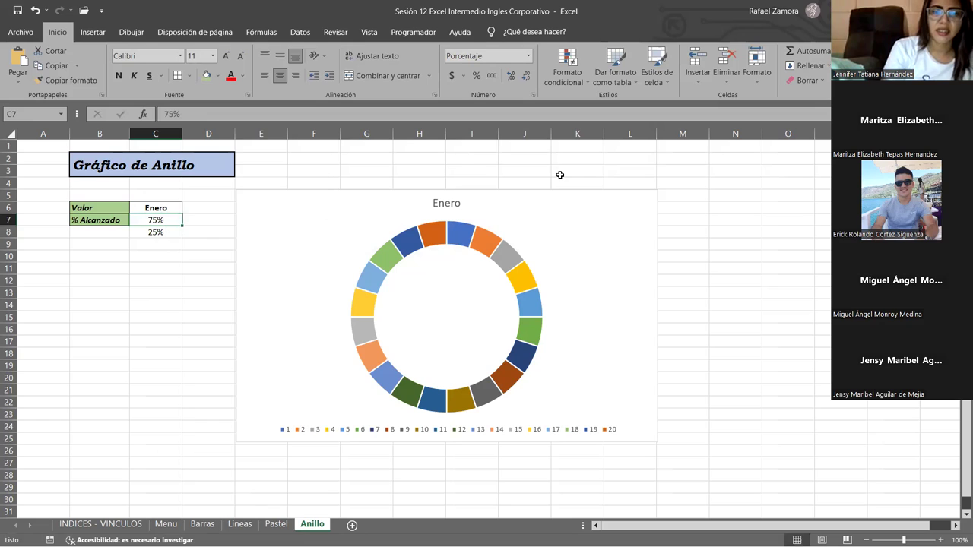
click(205, 256)
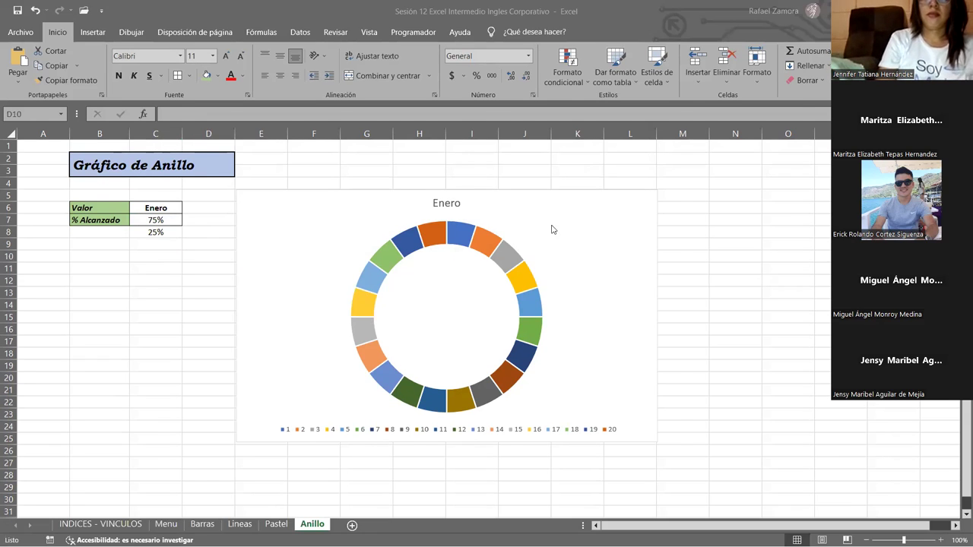
click(602, 217)
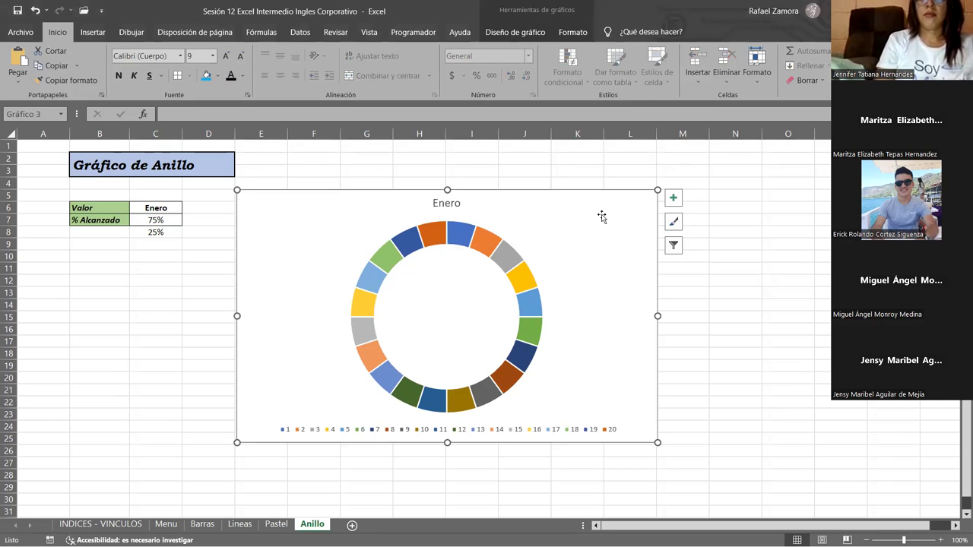
click(599, 171)
click(599, 213)
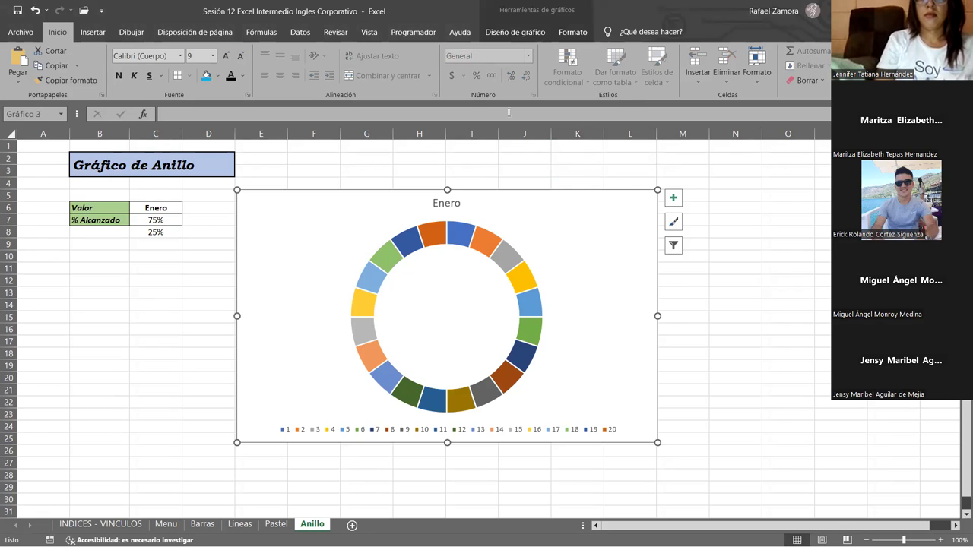
click(553, 174)
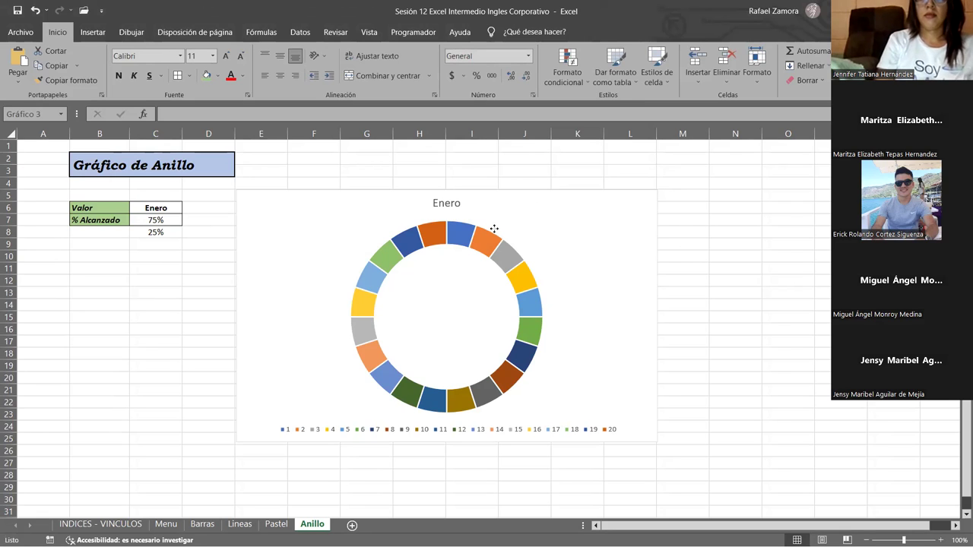
click(467, 240)
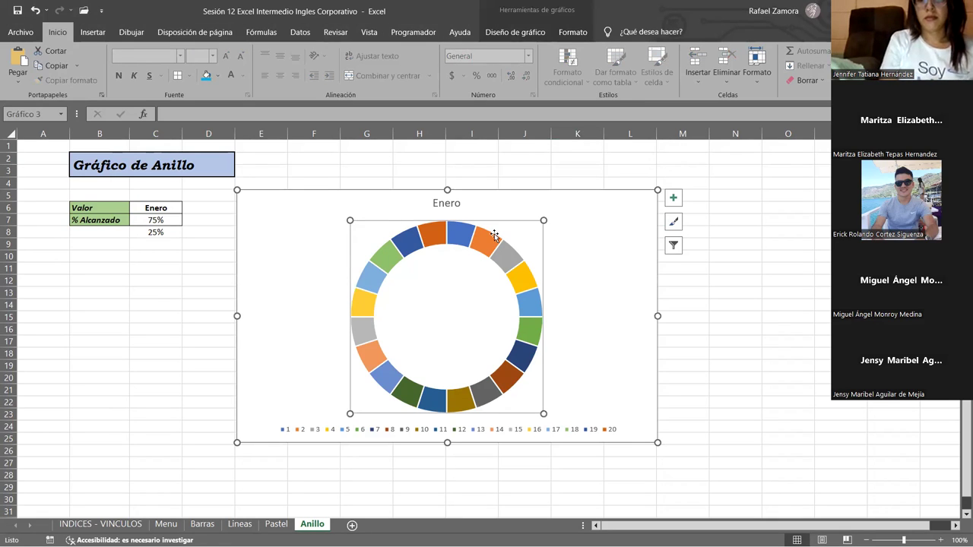
click(584, 209)
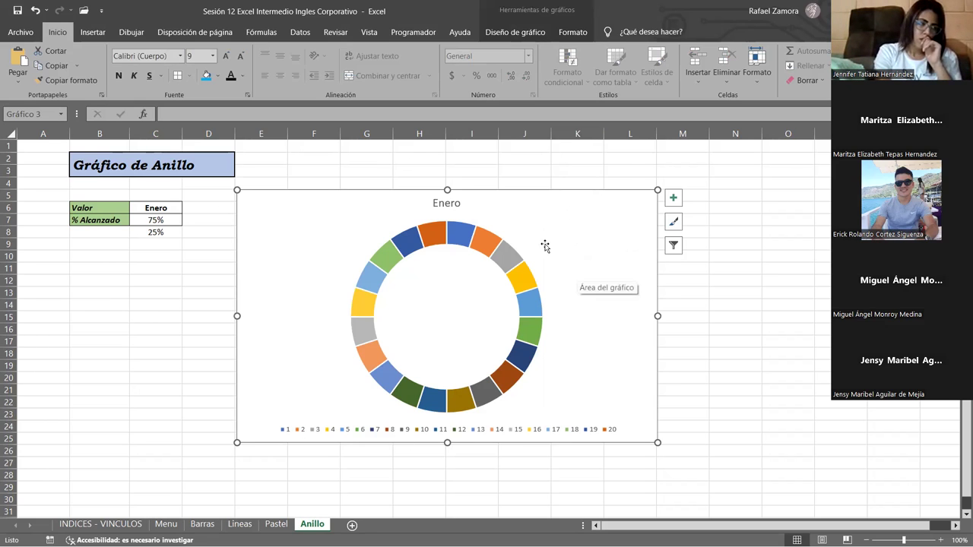
Try to reposition the doughnut's plot area within the chart and undo the moves.
click(500, 289)
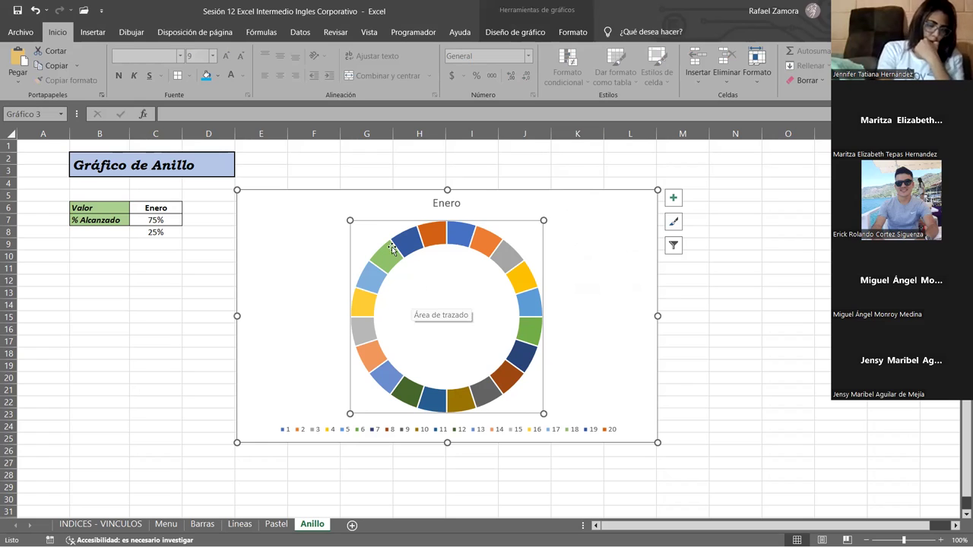
drag(373, 228, 364, 228)
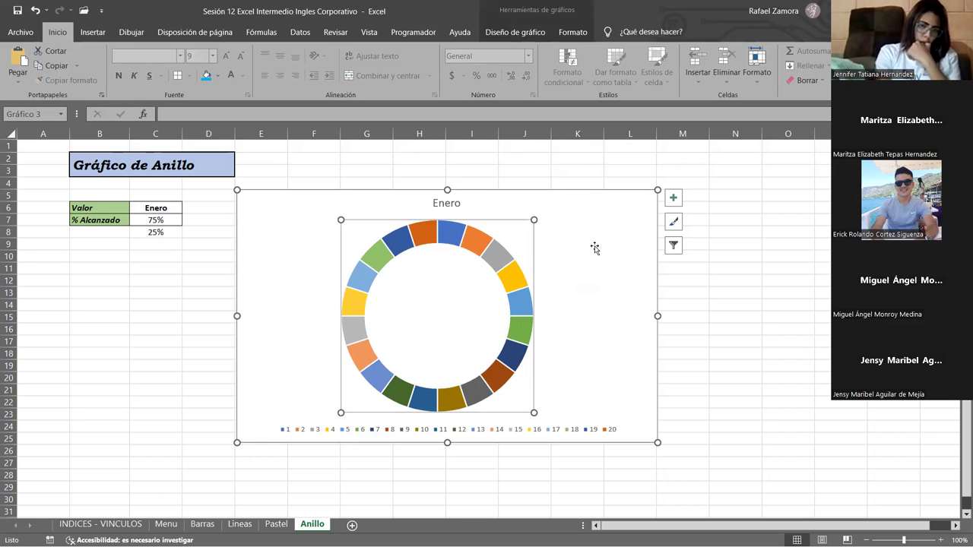
drag(515, 243, 666, 243)
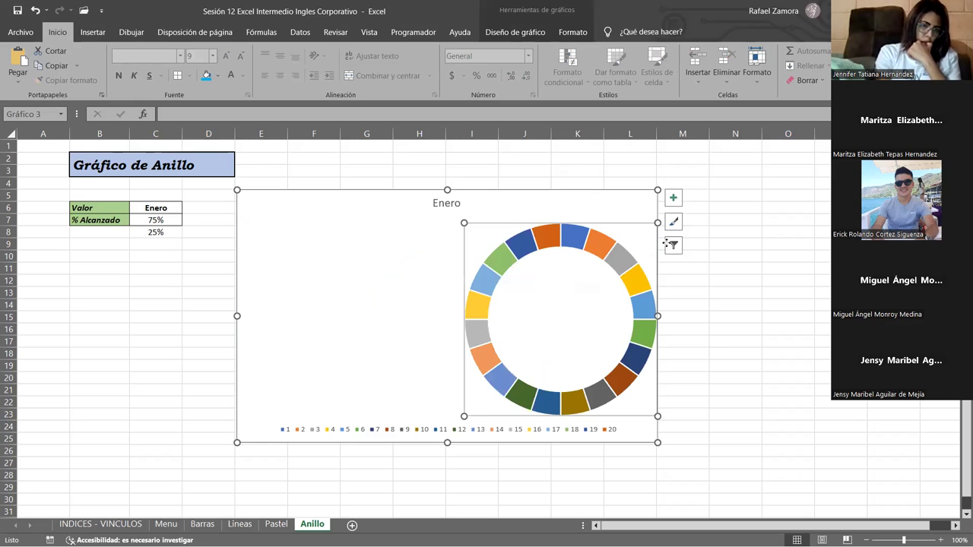
key(ctrl+z)
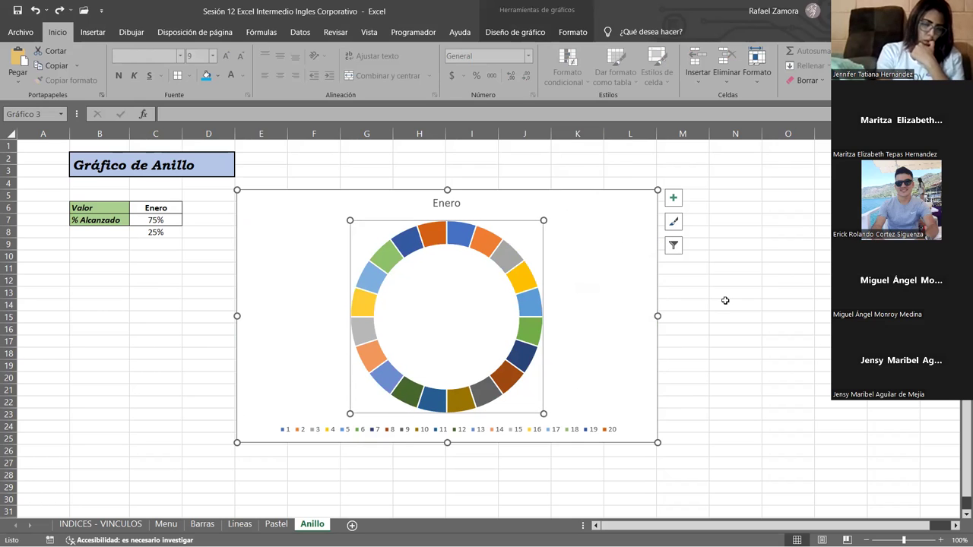
Remove the legend from the Enero doughnut chart.
click(650, 251)
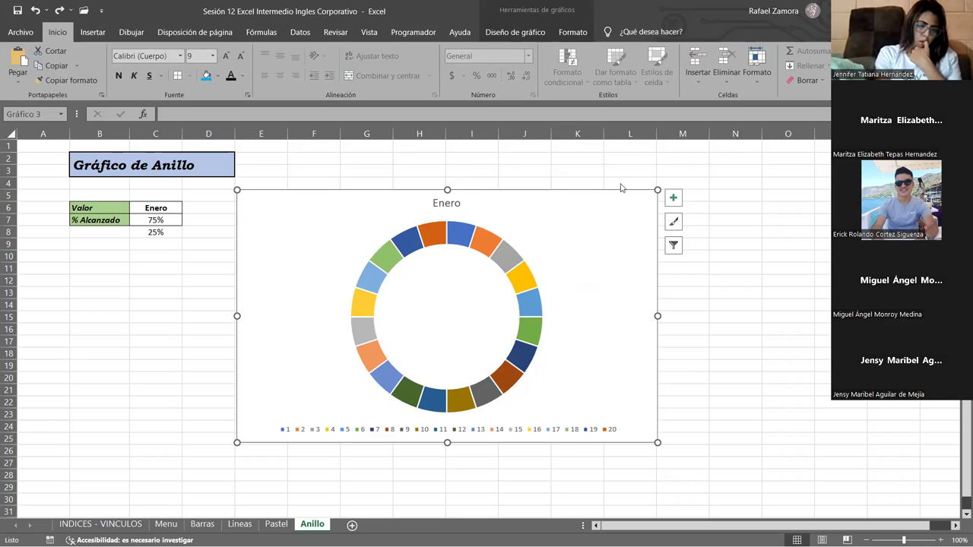
click(675, 198)
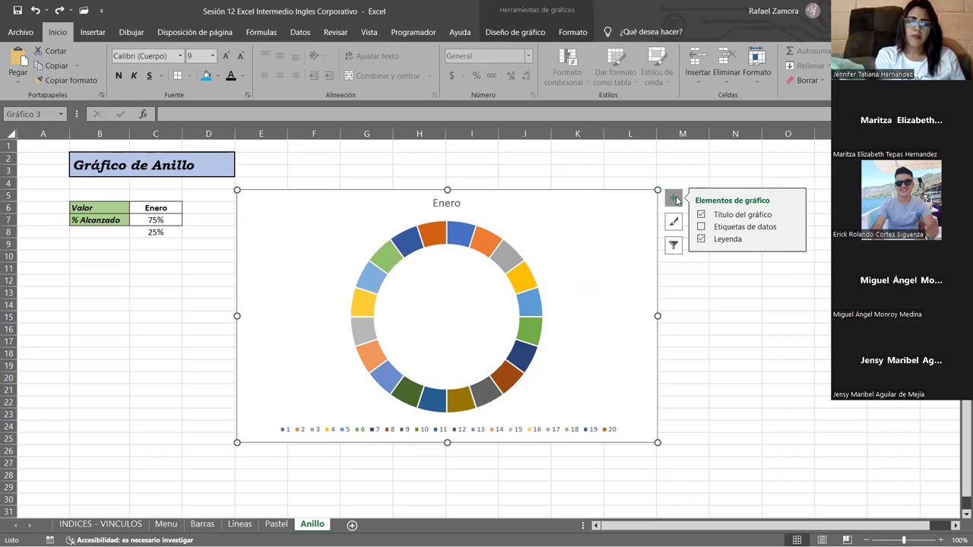
click(702, 242)
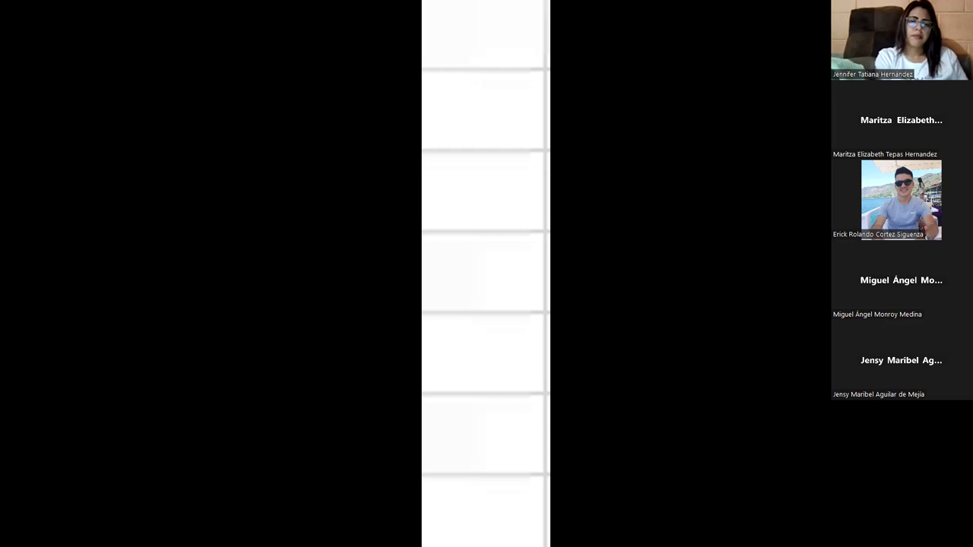
click(633, 230)
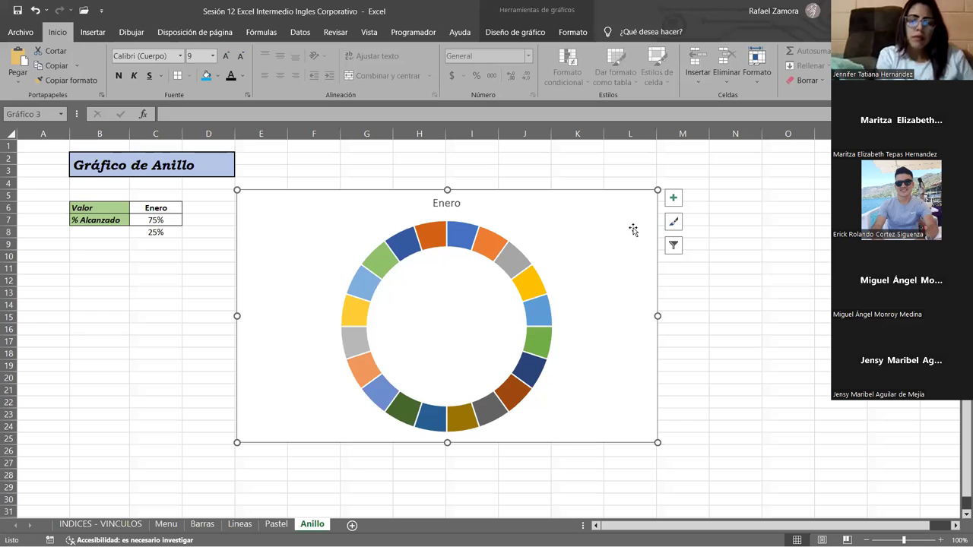
click(672, 199)
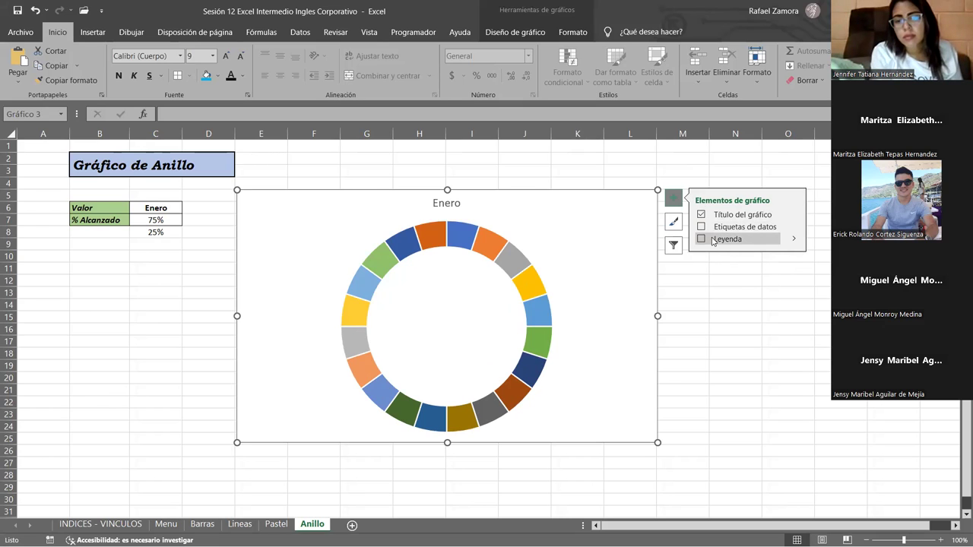
click(747, 320)
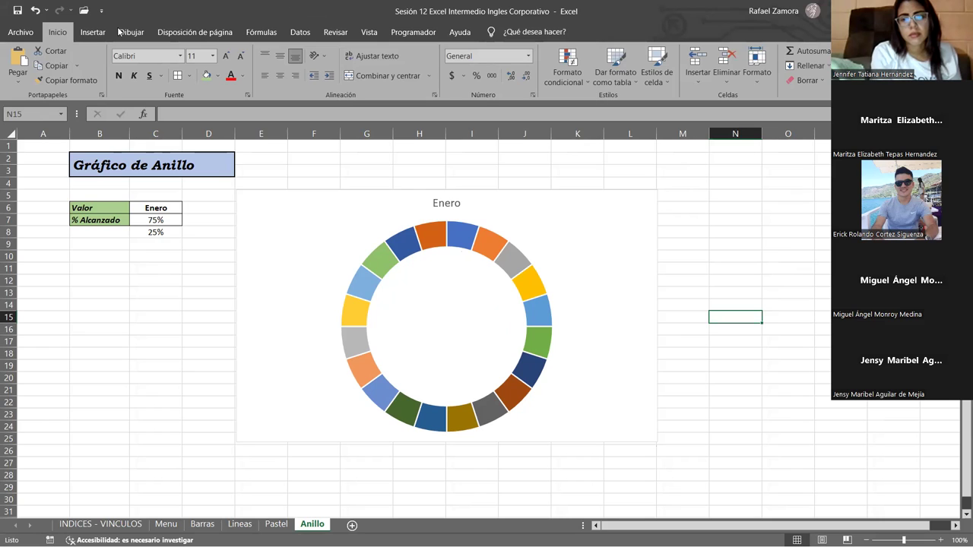
Open the format pane for the doughnut chart and select the whole Enero ring series to show its series options.
click(645, 204)
double_click(644, 206)
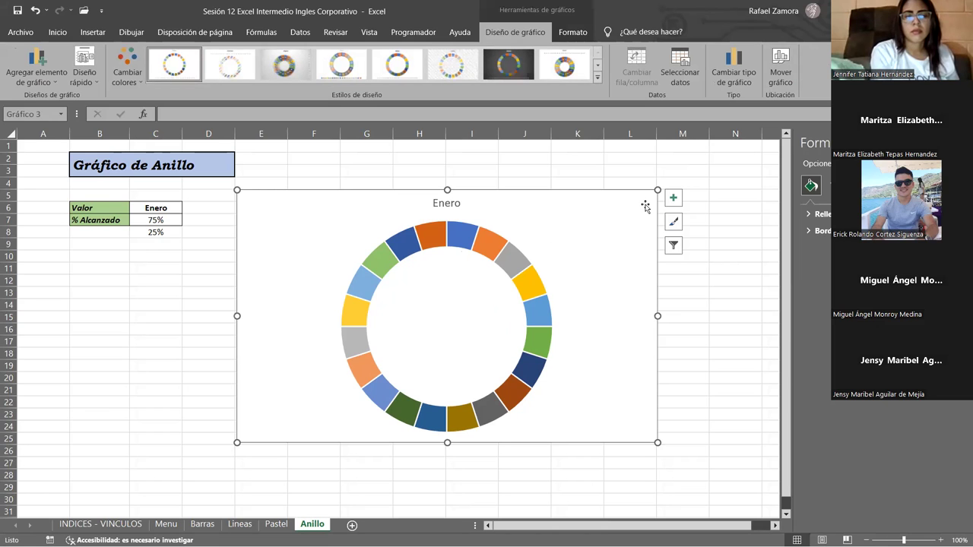
click(719, 282)
click(622, 205)
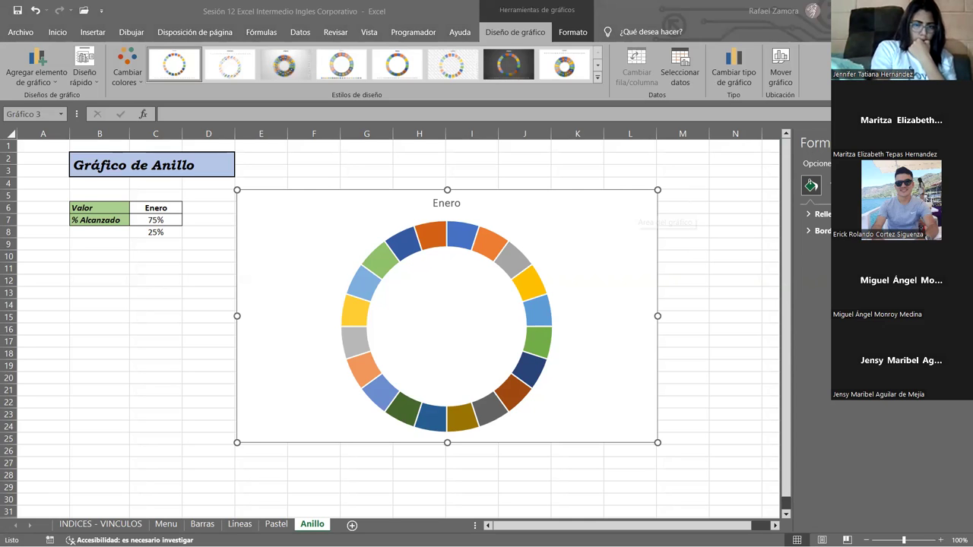
click(706, 271)
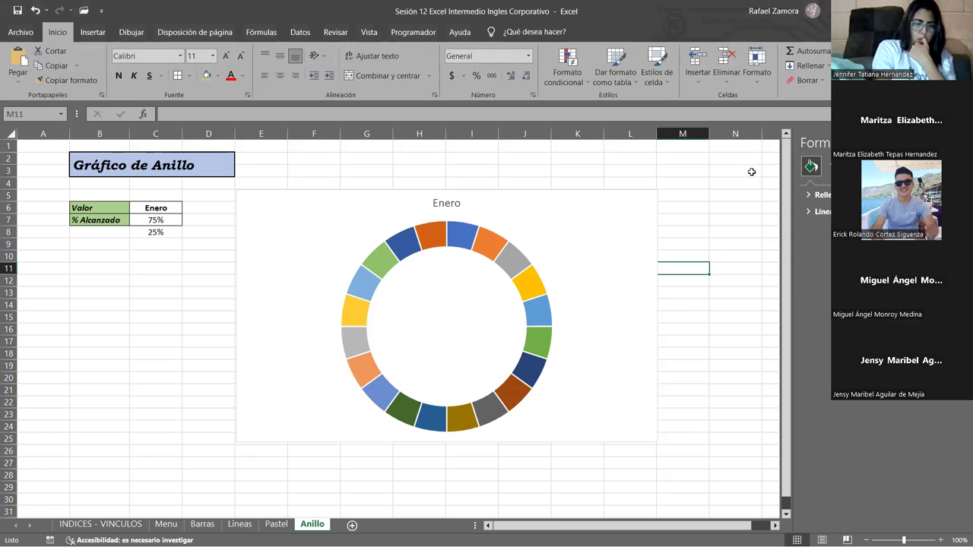
click(748, 196)
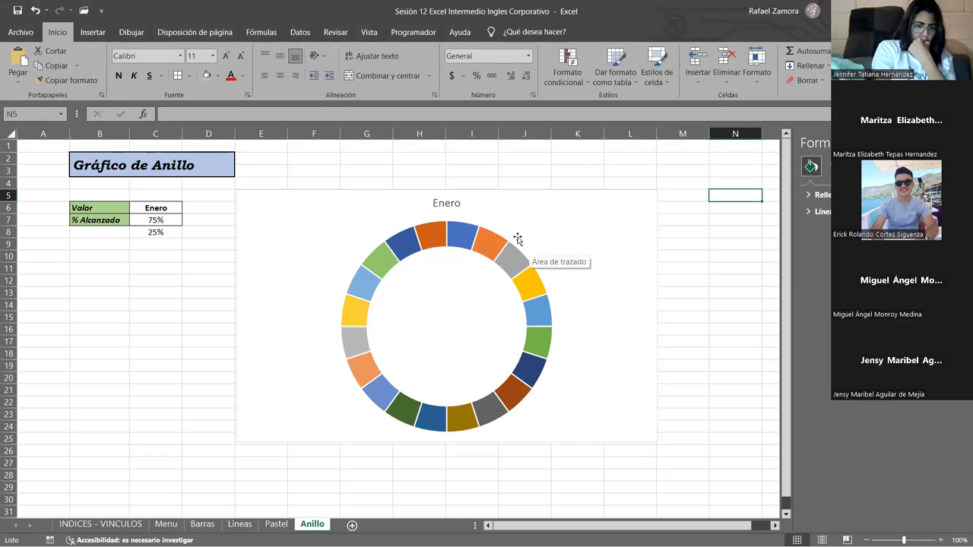
click(494, 234)
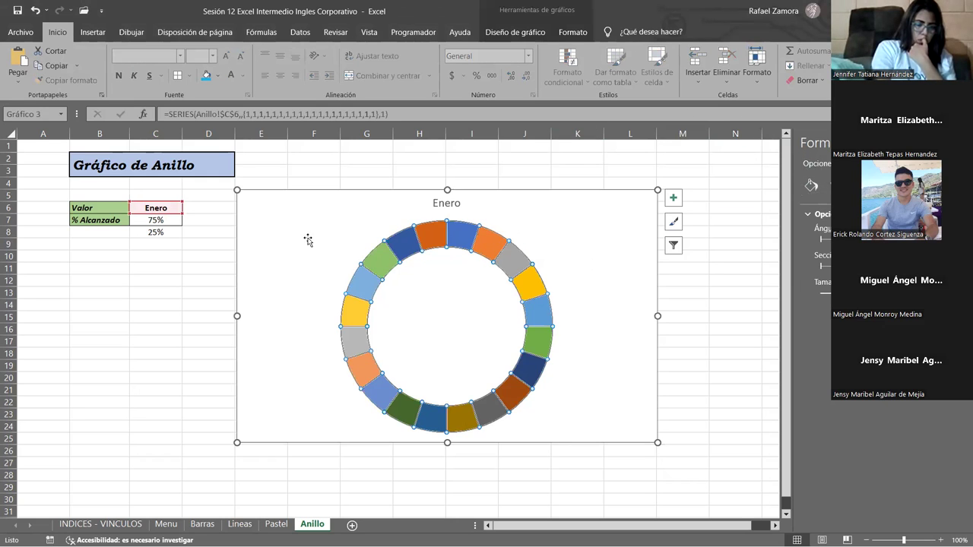